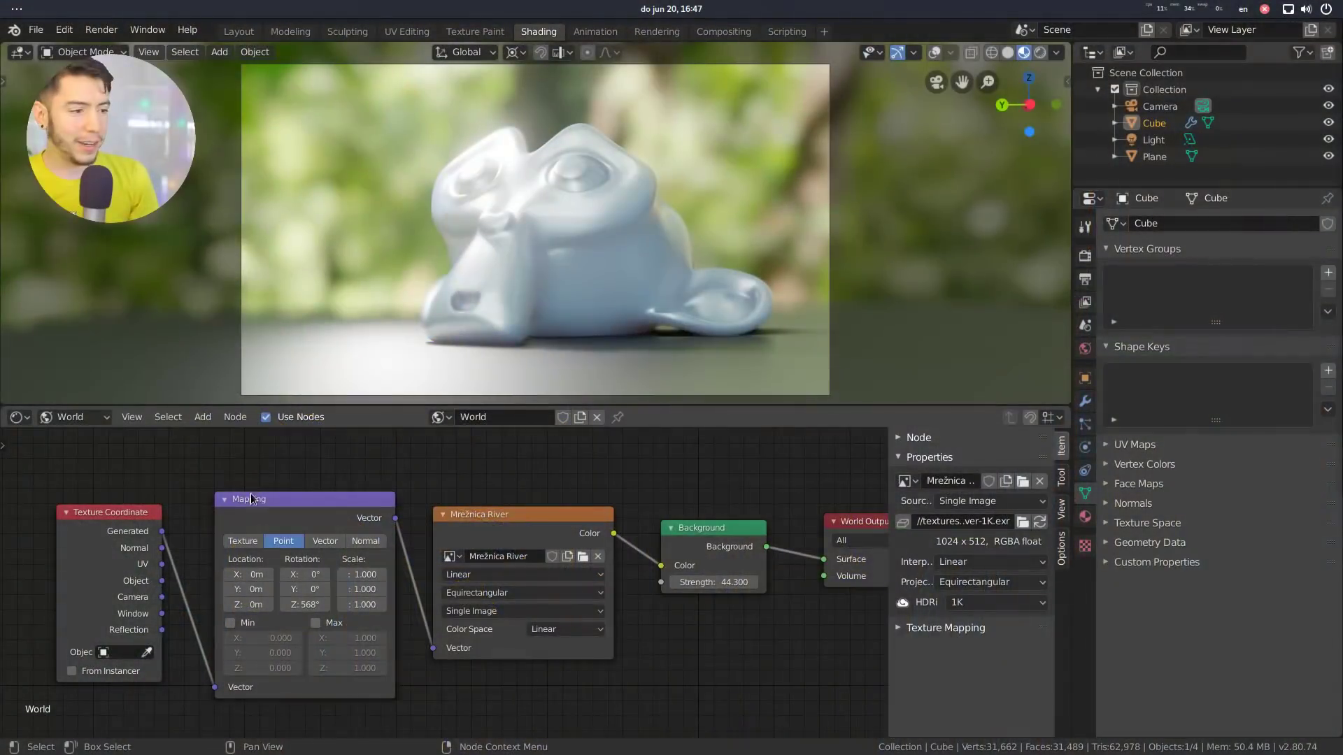
# Step: Start a new General file and discard the unsaved changes of the current one
pyautogui.moveTo(305, 604); pyautogui.dragTo(322, 593)
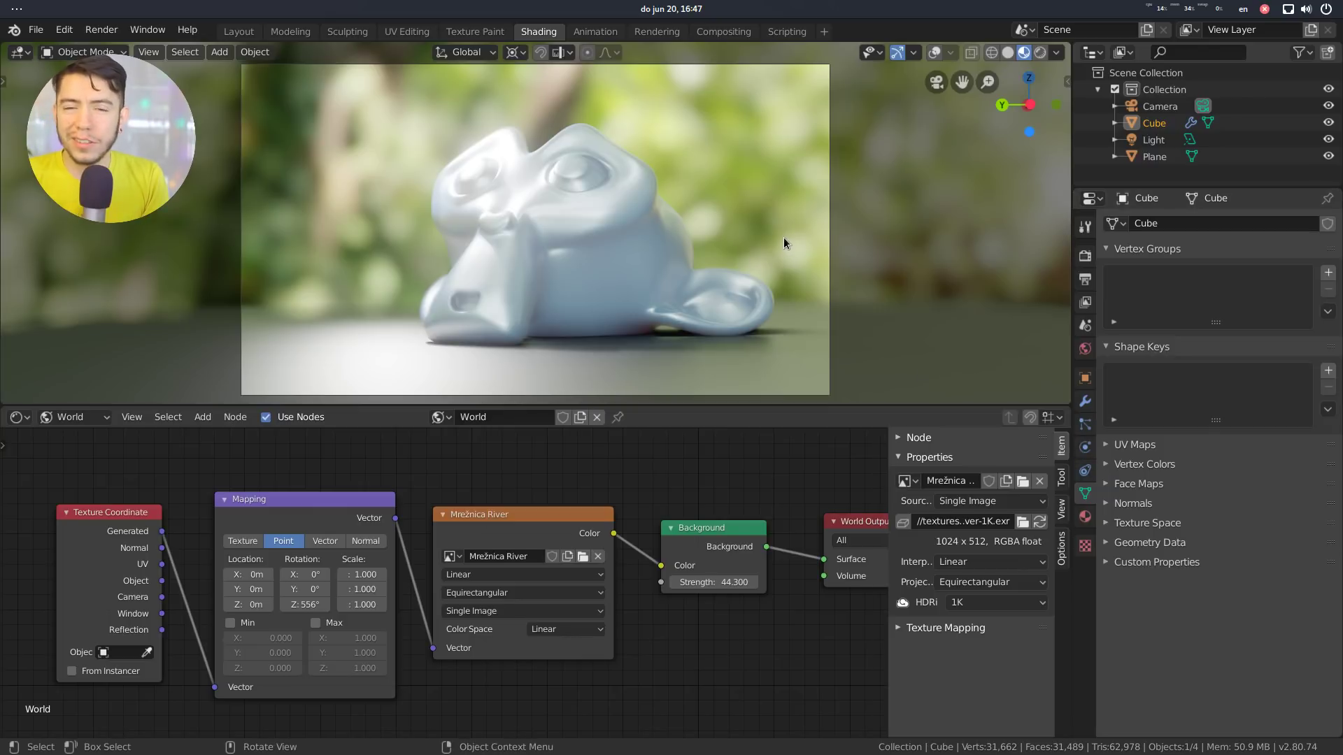
pyautogui.hotkey('ctrl', 'n')
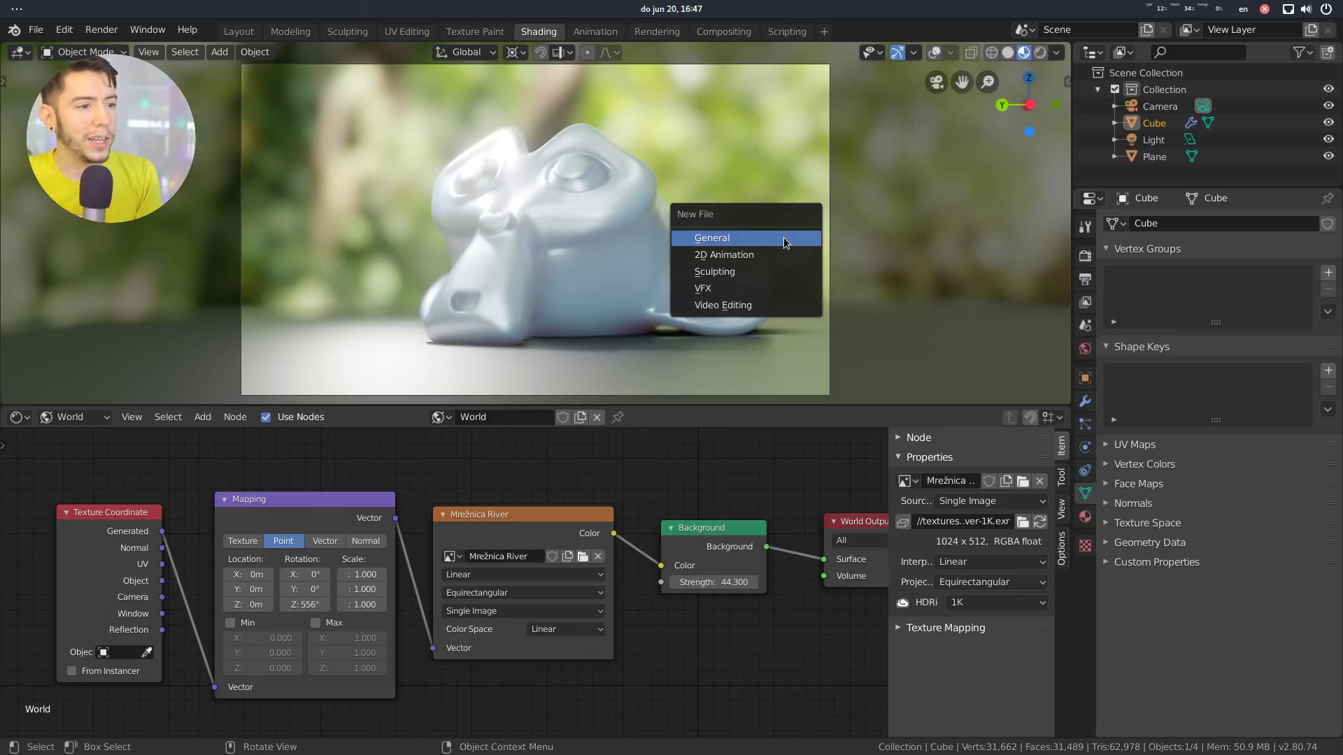
pyautogui.click(784, 241)
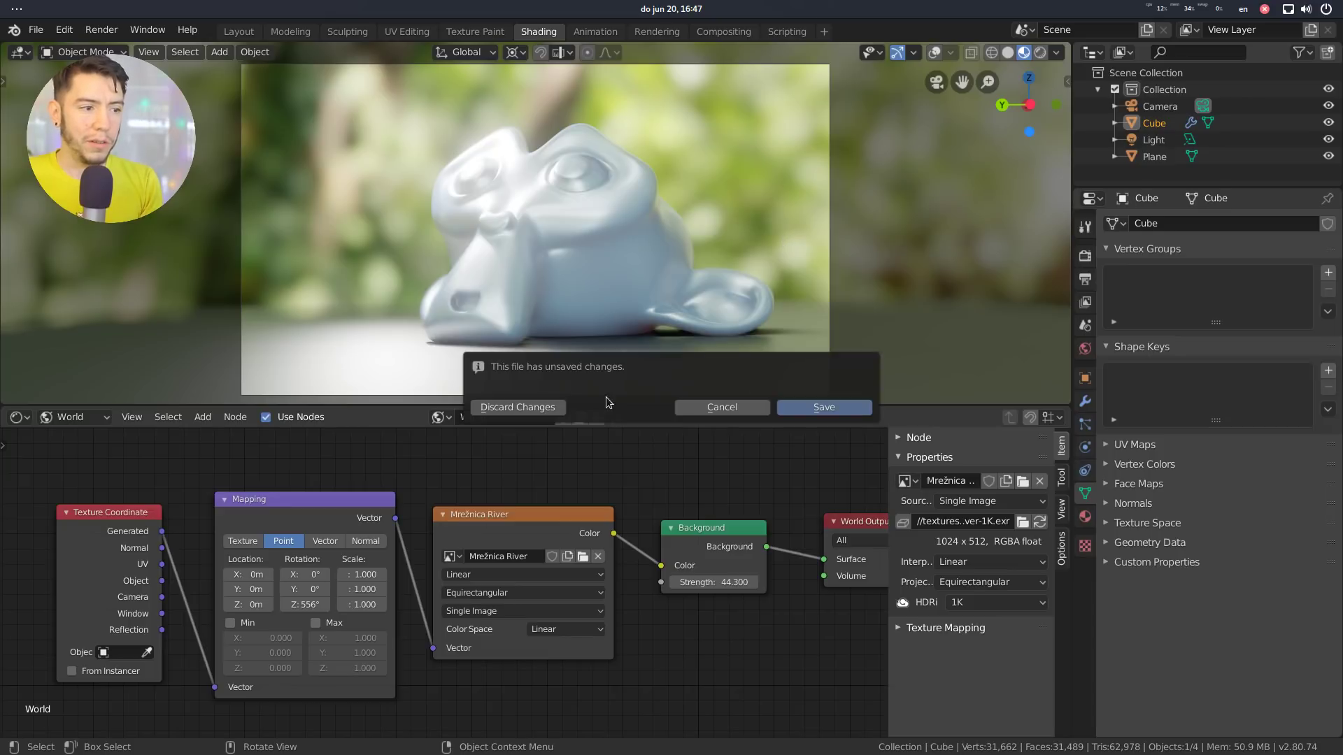
pyautogui.click(554, 408)
# Step: Switch to the browser to view the Blender Cloud add-on on the Services page, and return to the Blender scene
pyautogui.hotkey('alt', 'Tab')
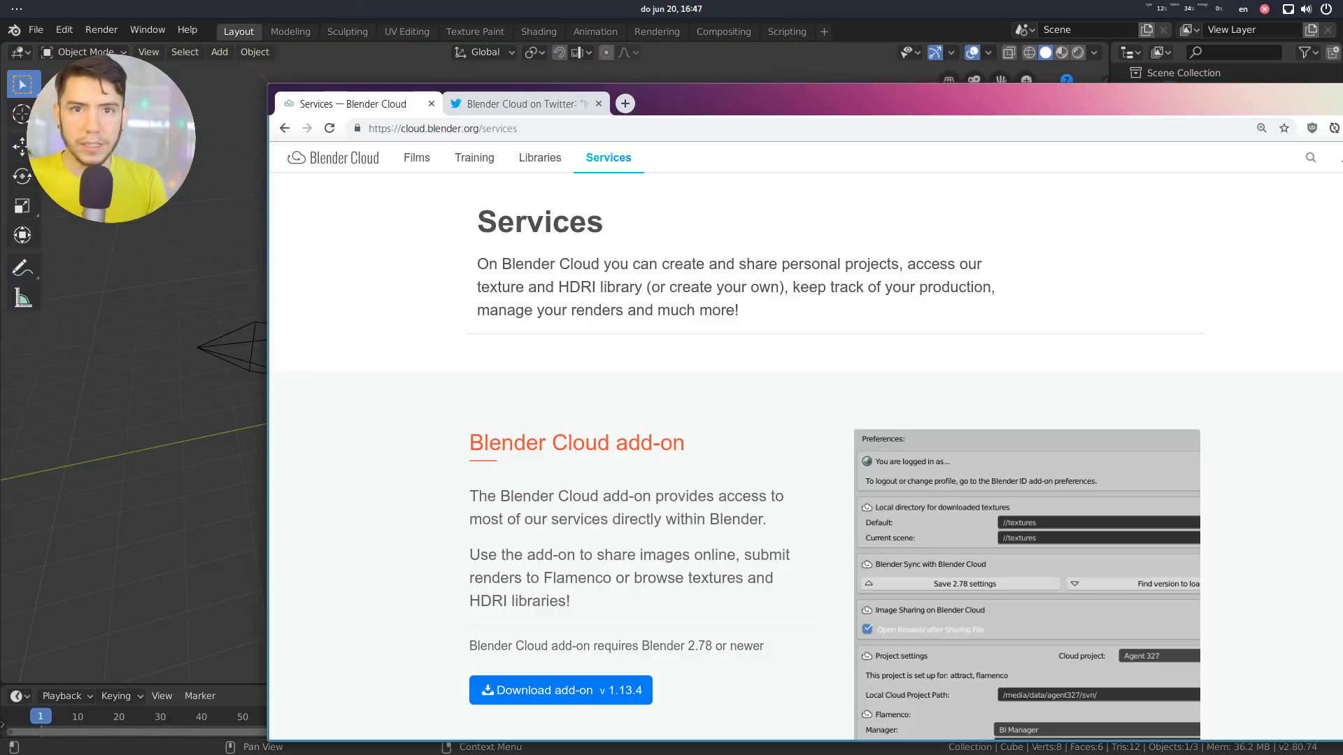
pyautogui.keyDown('super'); pyautogui.moveTo(1245, 232); pyautogui.dragTo(1242, 232); pyautogui.keyUp('super')
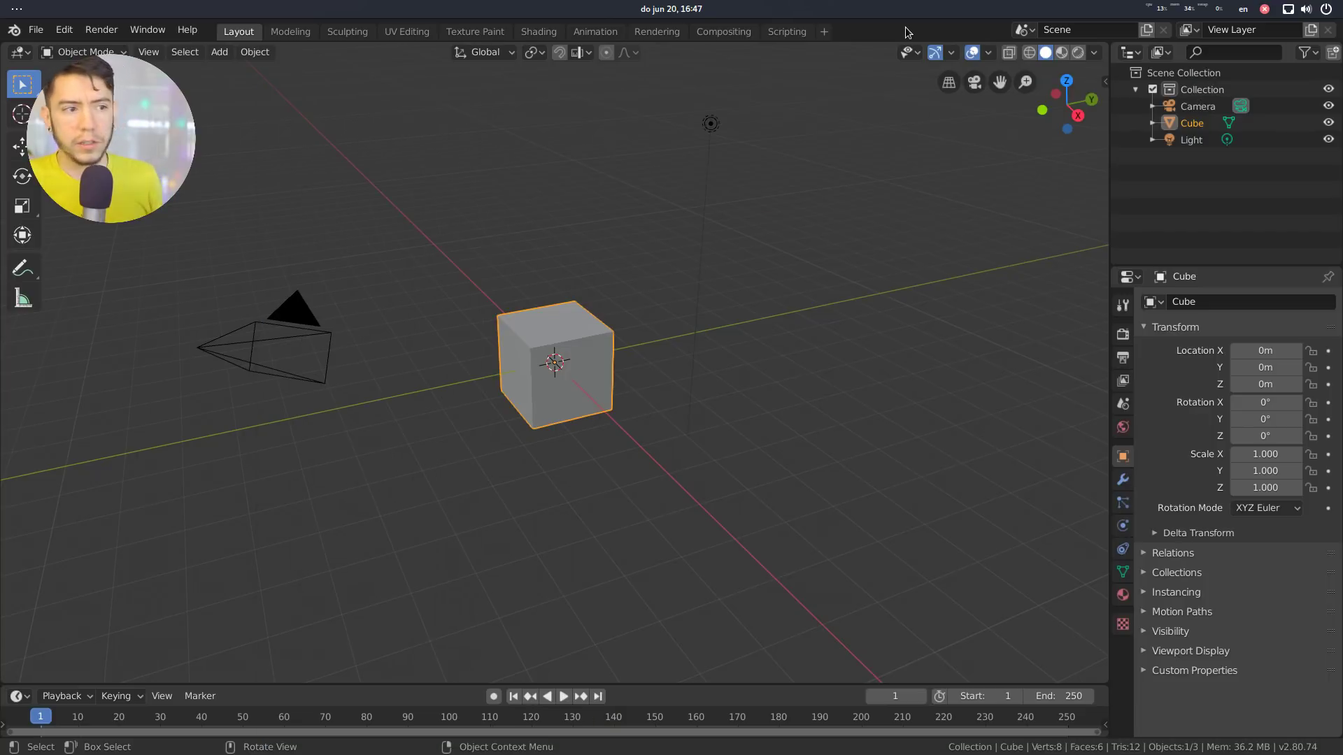
pyautogui.moveTo(557, 451); pyautogui.dragTo(706, 399, button='middle')
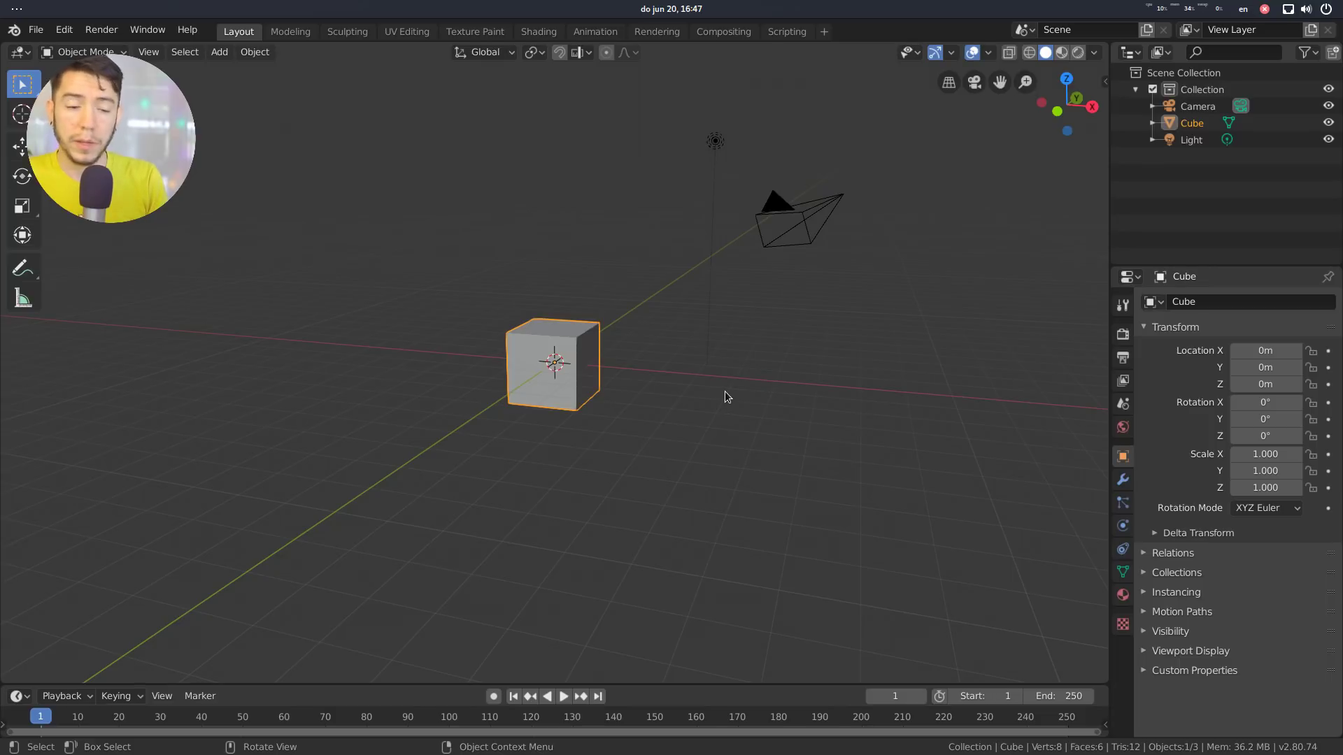
# Step: Save the new scene as test.blend in the demos/blender_cloud_demo folder, overwriting the existing file
pyautogui.hotkey('ctrl', 's')
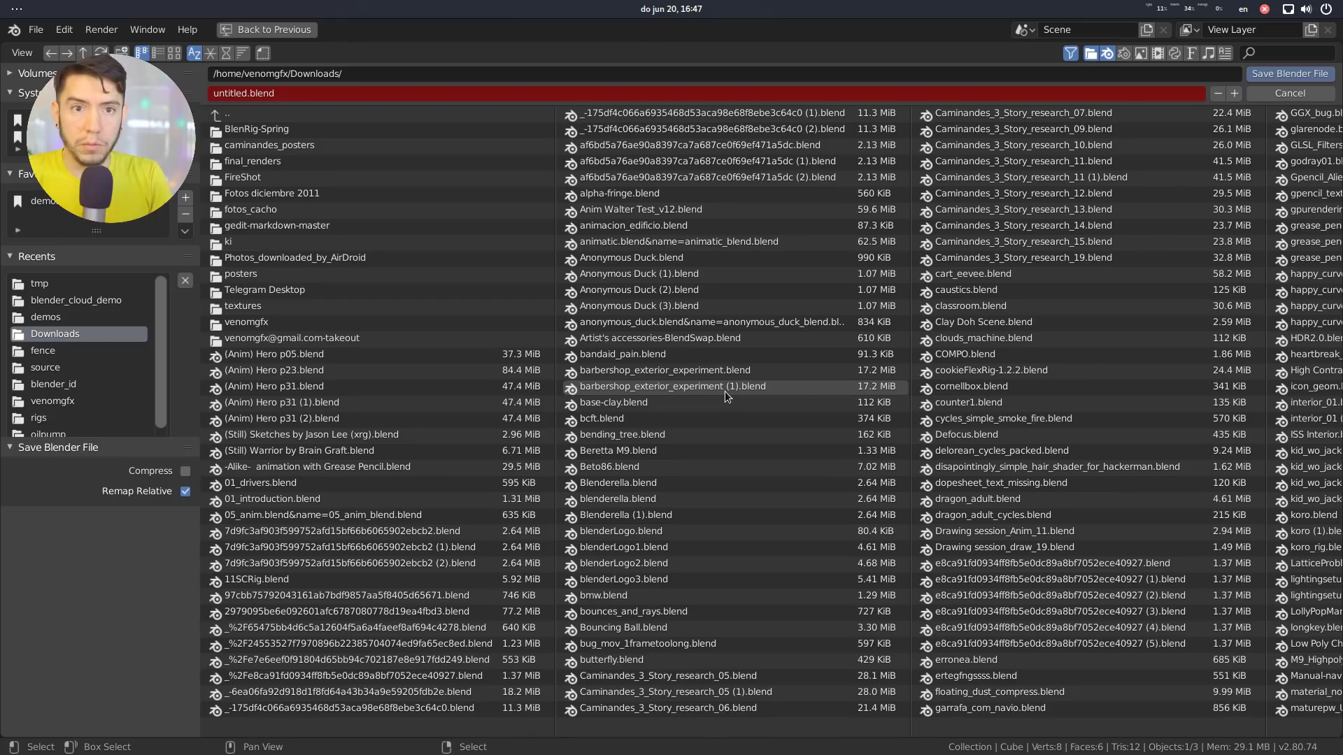
pyautogui.click(42, 201)
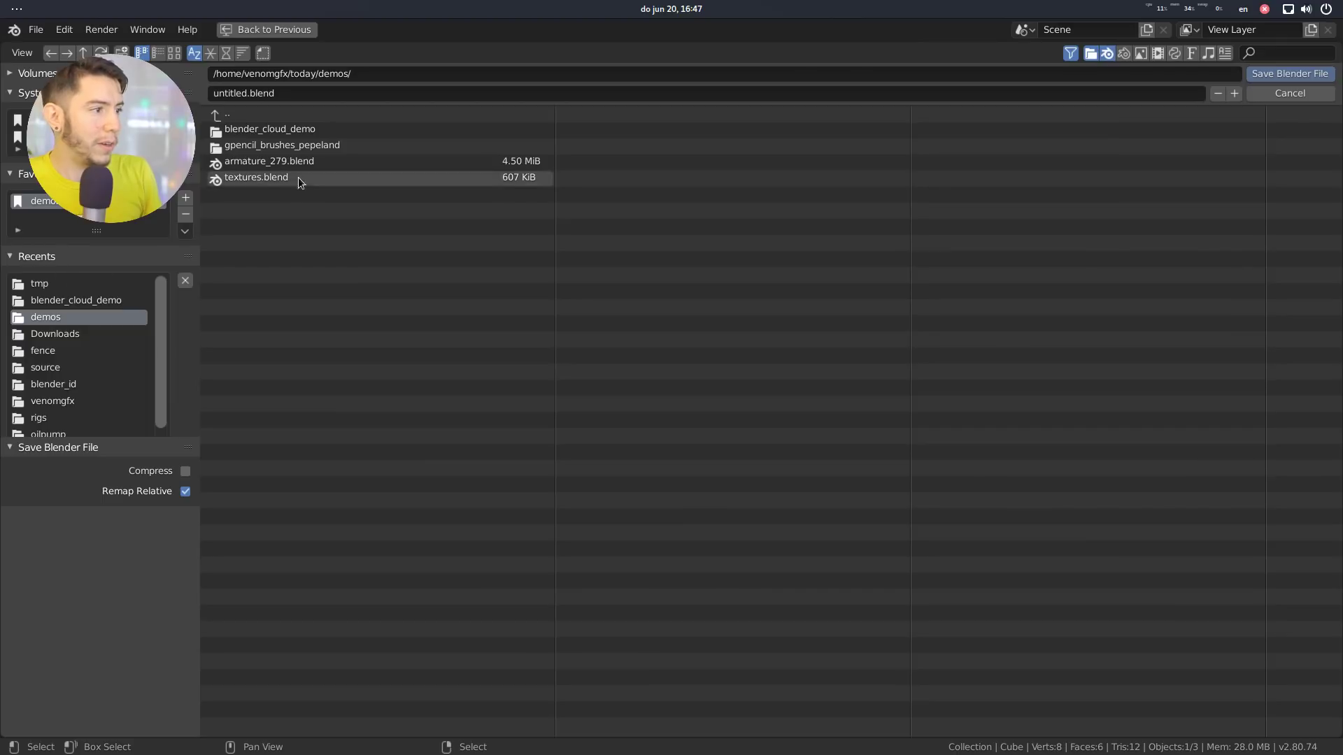
pyautogui.click(299, 131)
pyautogui.click(248, 129)
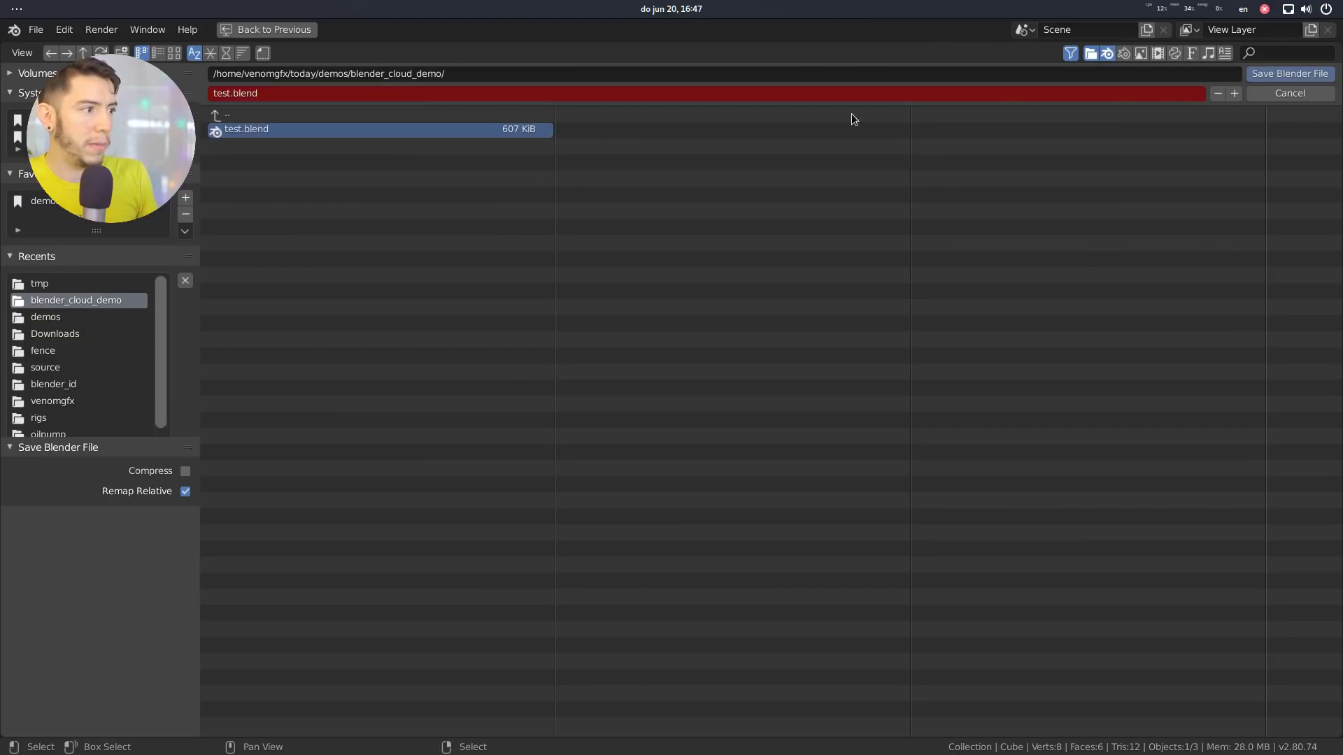
pyautogui.click(1289, 73)
pyautogui.scroll(4, 822, 357)
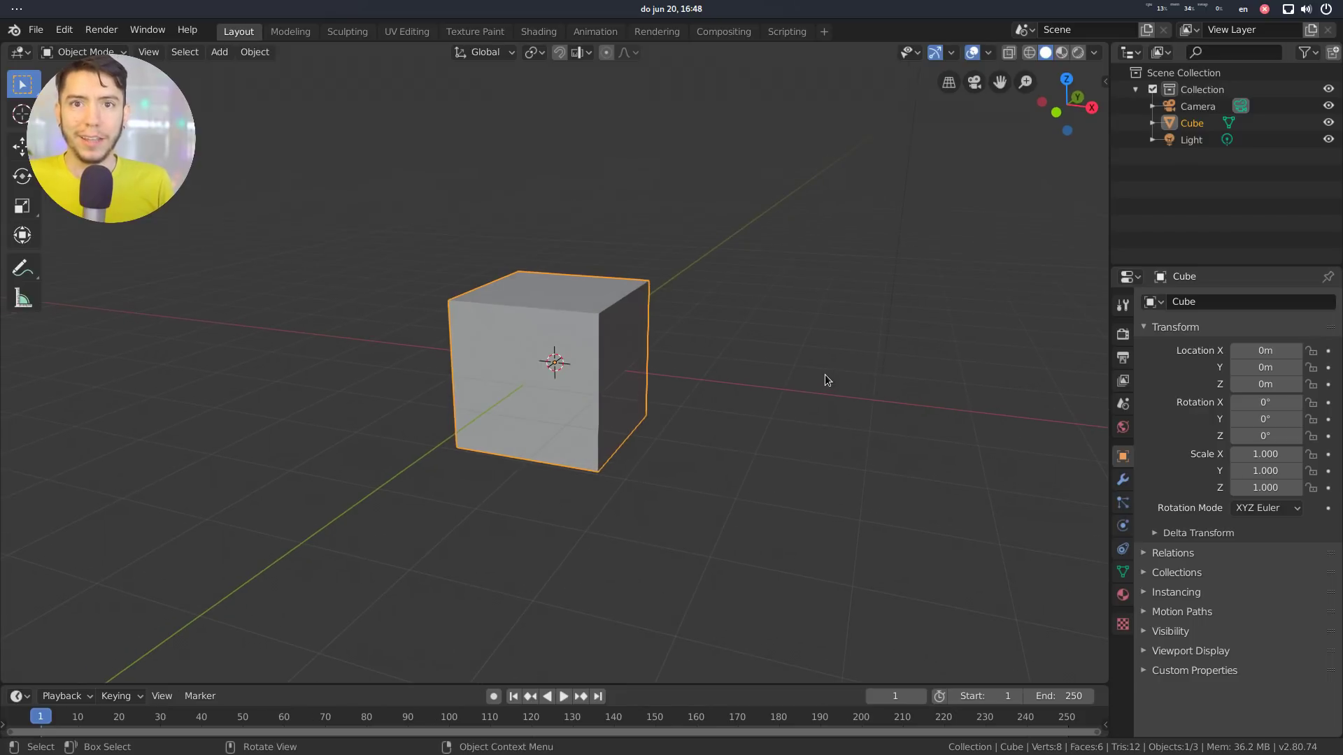
pyautogui.scroll(-2, 830, 379)
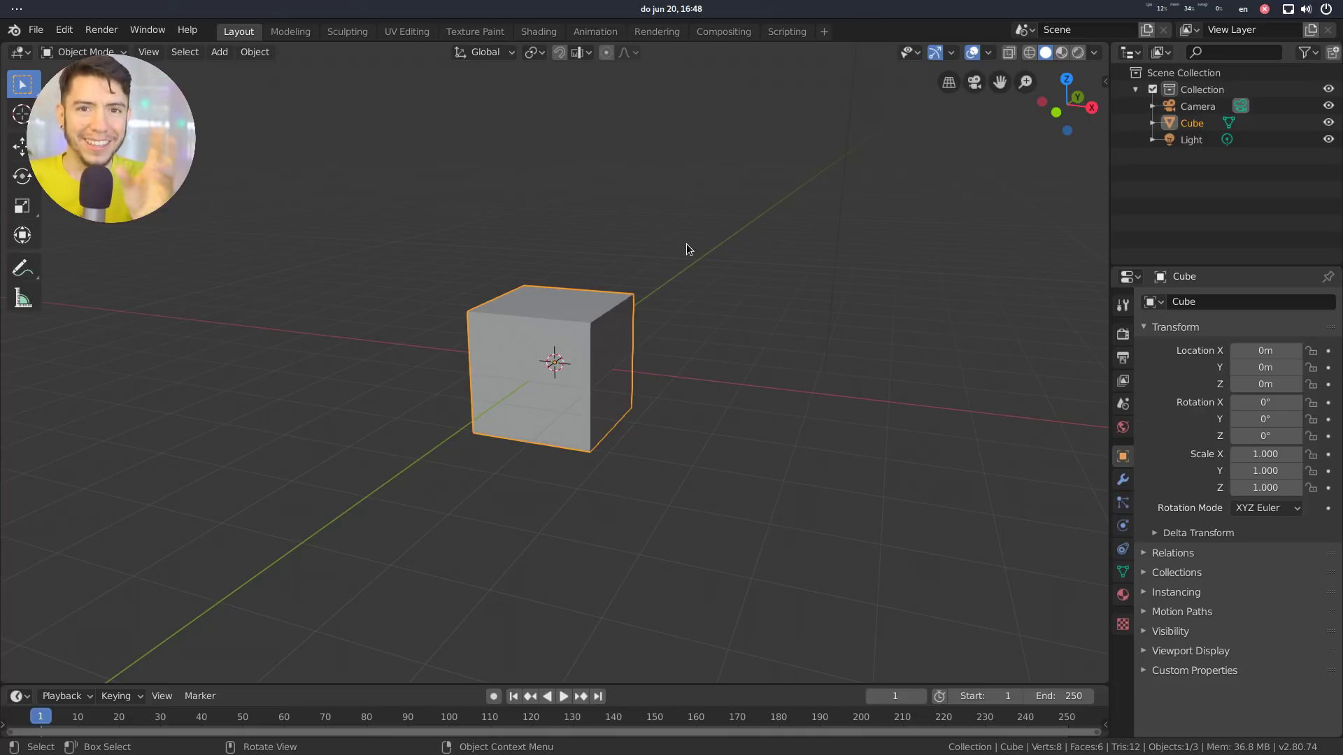
# Step: Browse the Blender Cloud library to the HDRI SloCro Landscape Pack and download Inside Wooden Tent
pyautogui.hotkey('ctrl', 'alt', 'shift', 'a')
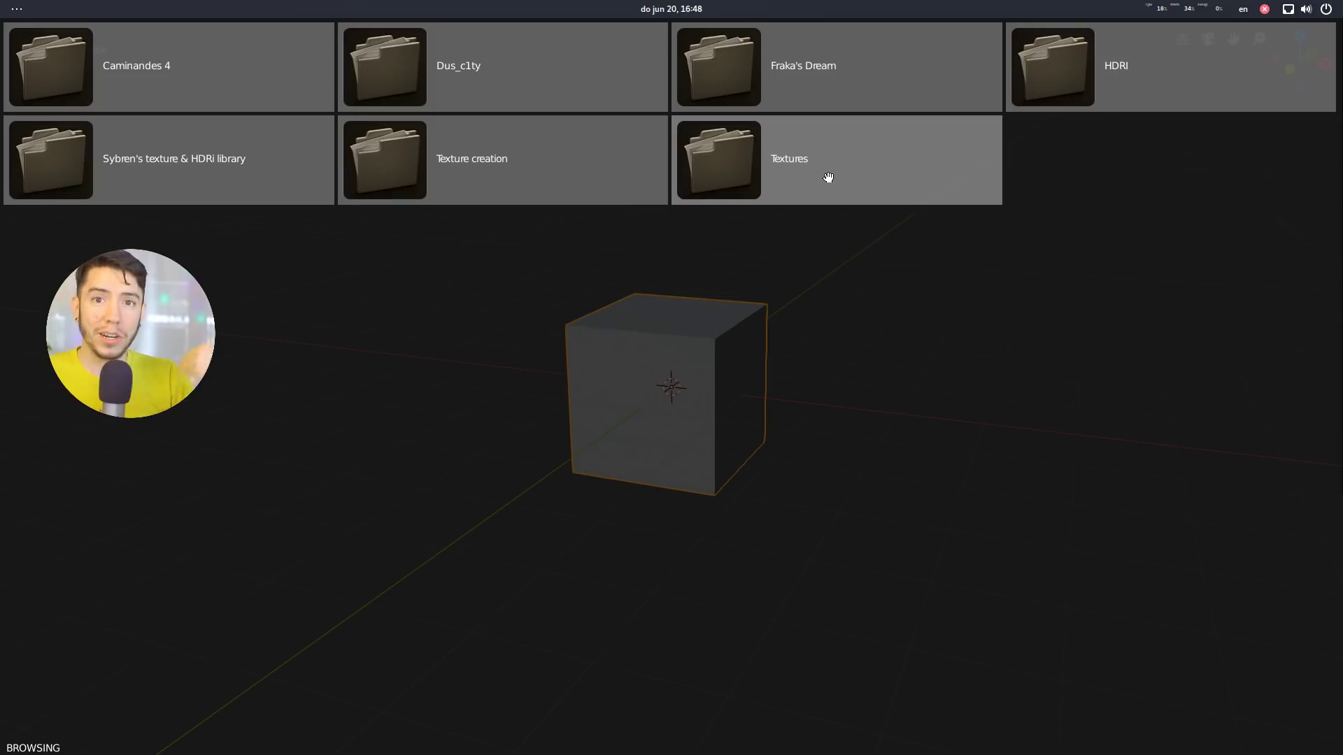
pyautogui.click(1150, 82)
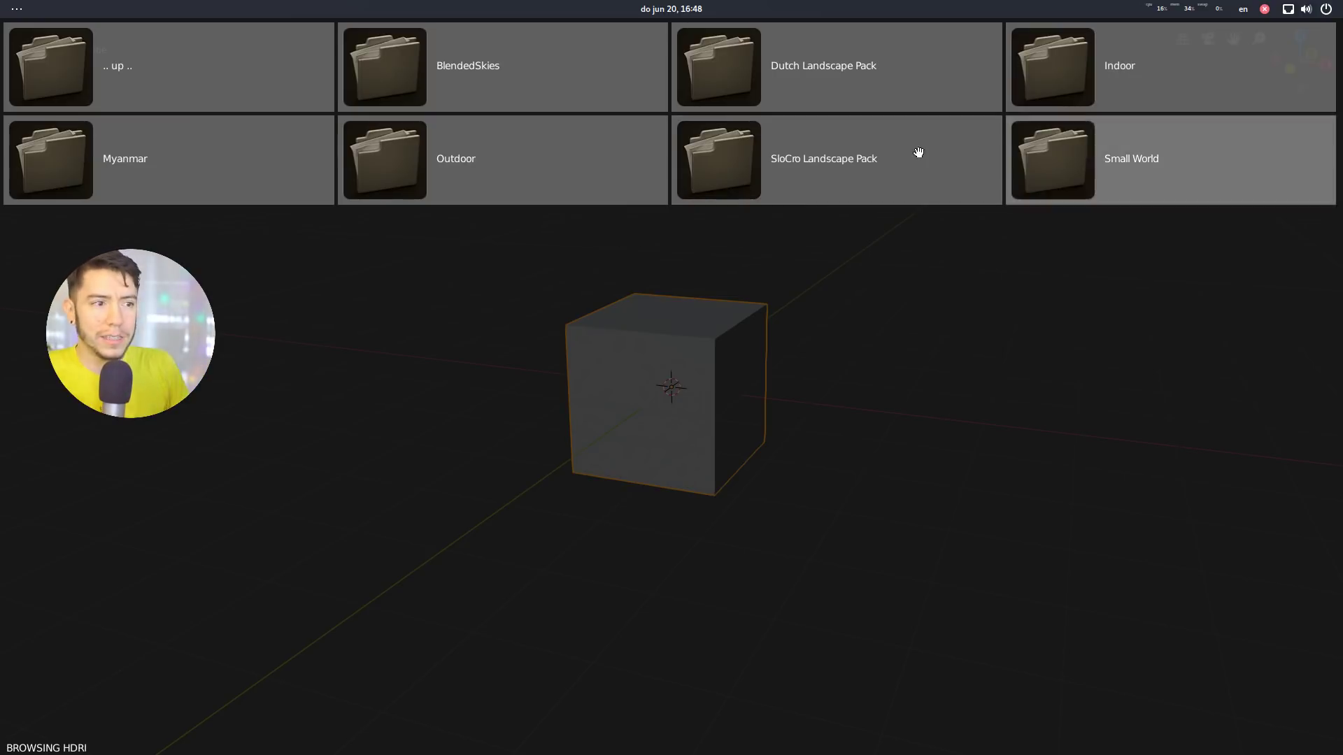
pyautogui.click(887, 170)
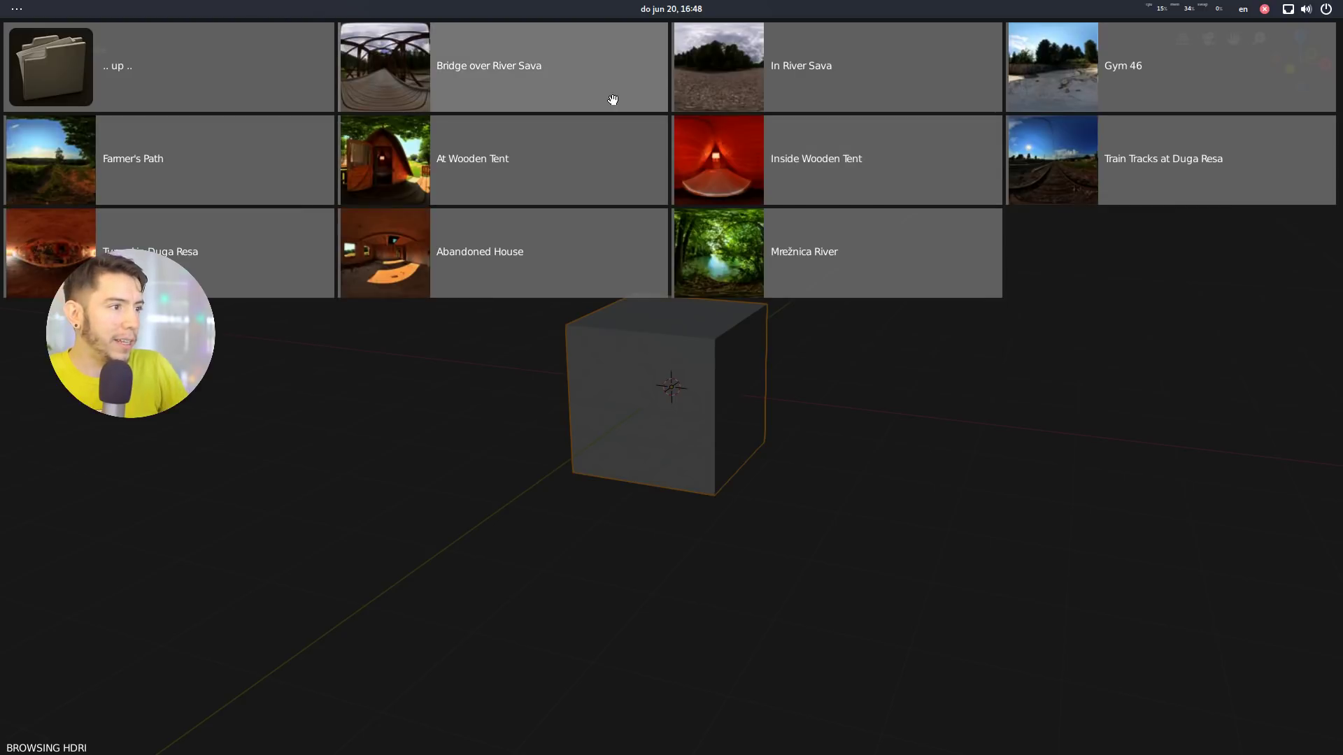
pyautogui.click(721, 171)
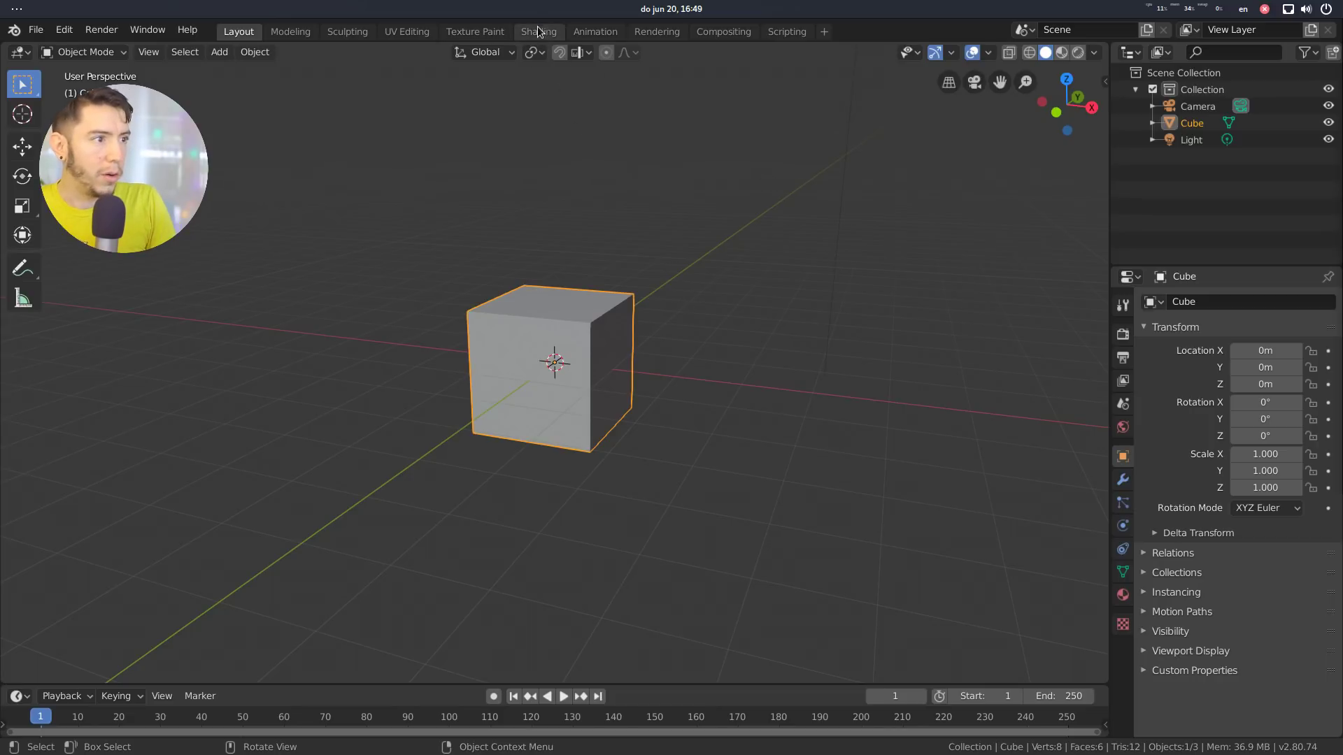
# Step: Delete the default cube and add a monkey mesh in its place
pyautogui.press('Delete')
pyautogui.hotkey('shift', 'a')
pyautogui.click(773, 486)
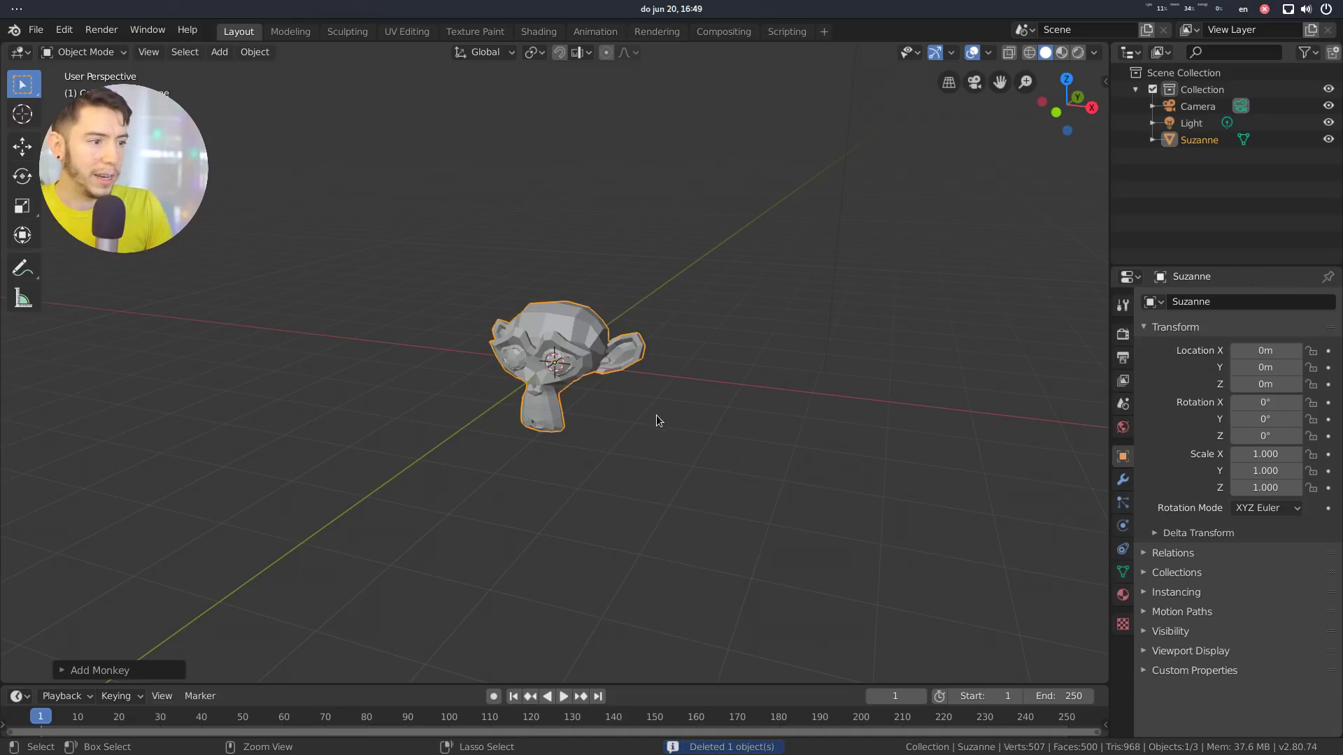
# Step: Give the monkey a level 3 subdivision surface and shade it smooth
pyautogui.hotkey('ctrl', '3')
pyautogui.rightClick(650, 376)
pyautogui.click(650, 376)
pyautogui.moveTo(649, 376); pyautogui.dragTo(646, 344, button='middle')
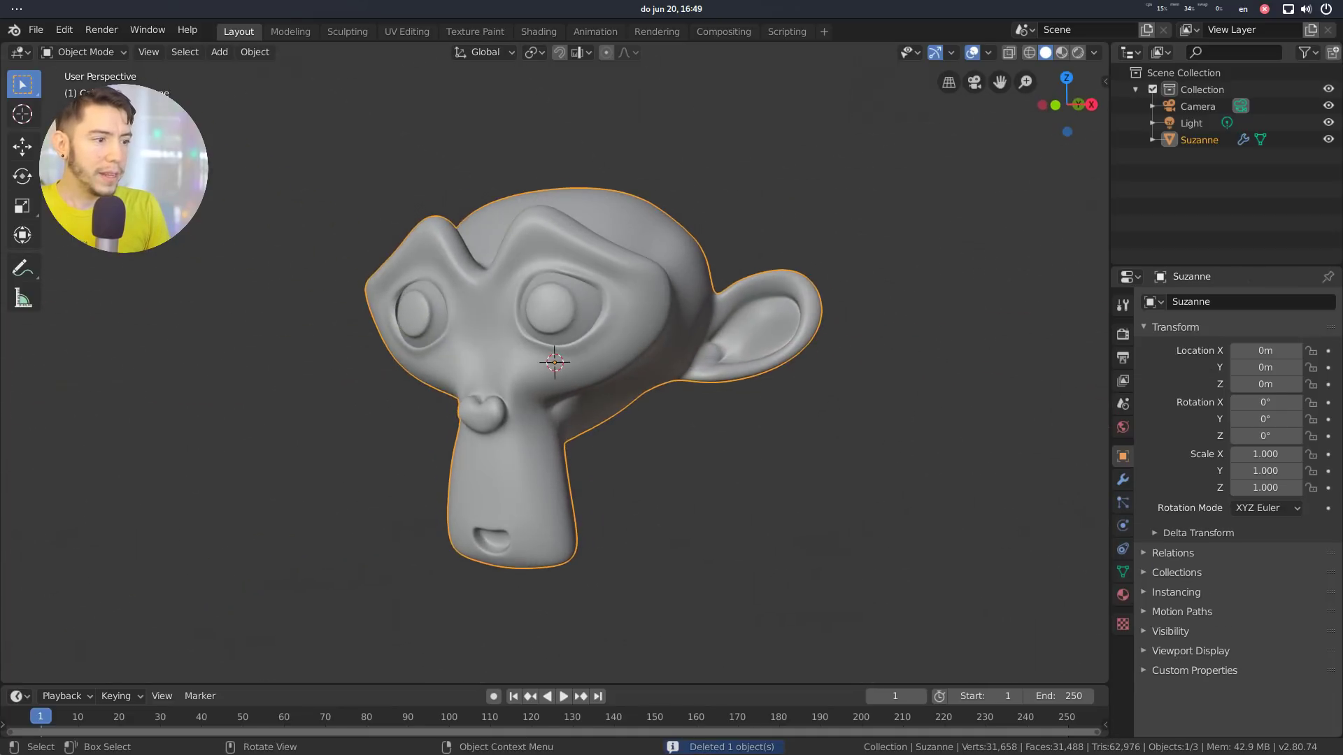
# Step: Tilt the monkey back about -50.3° around X and raise it to a Z location of about 0.246 m
pyautogui.press('r')
pyautogui.press('x')
pyautogui.click(809, 552)
pyautogui.moveTo(812, 556); pyautogui.dragTo(707, 312, button='middle')
# Step: Add a plane beneath the monkey as a floor and scale it up to about 3.811
pyautogui.hotkey('shift', 'a')
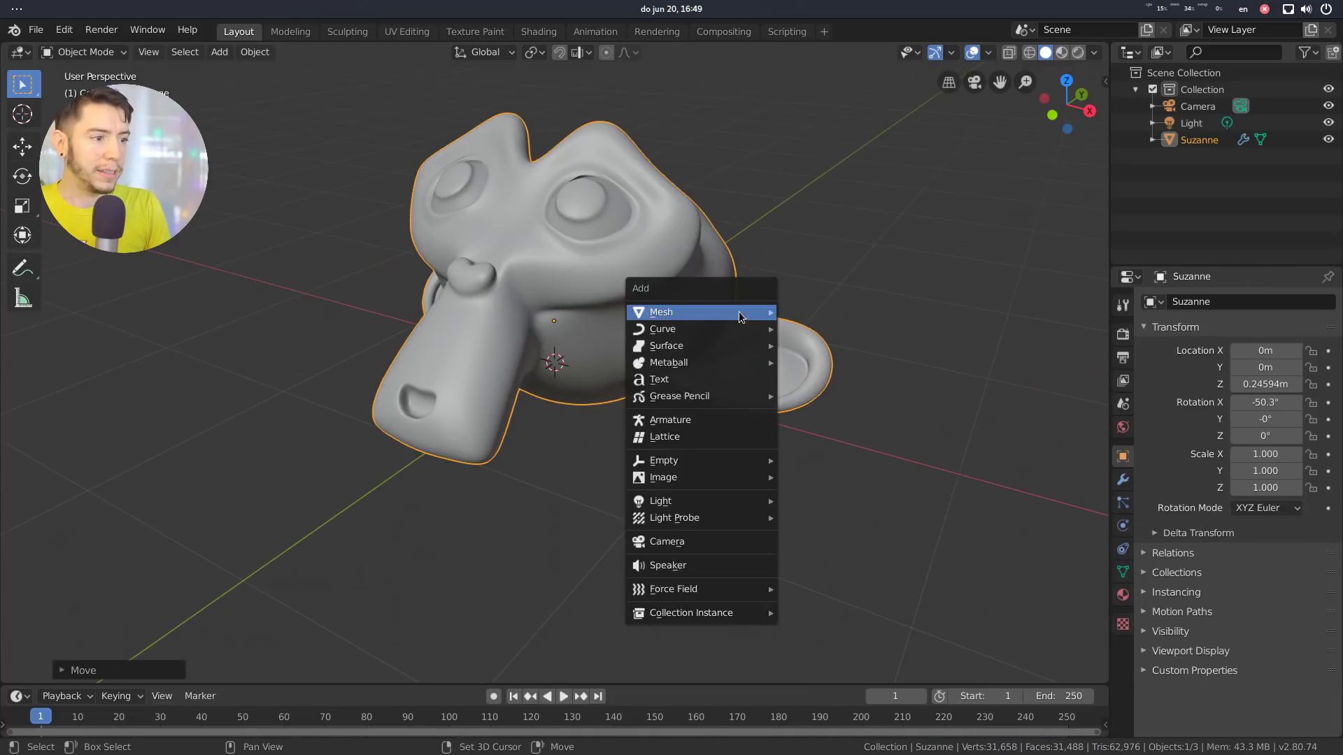
pyautogui.click(808, 312)
pyautogui.press('s')
pyautogui.click(895, 462)
pyautogui.scroll(-4, 840, 406)
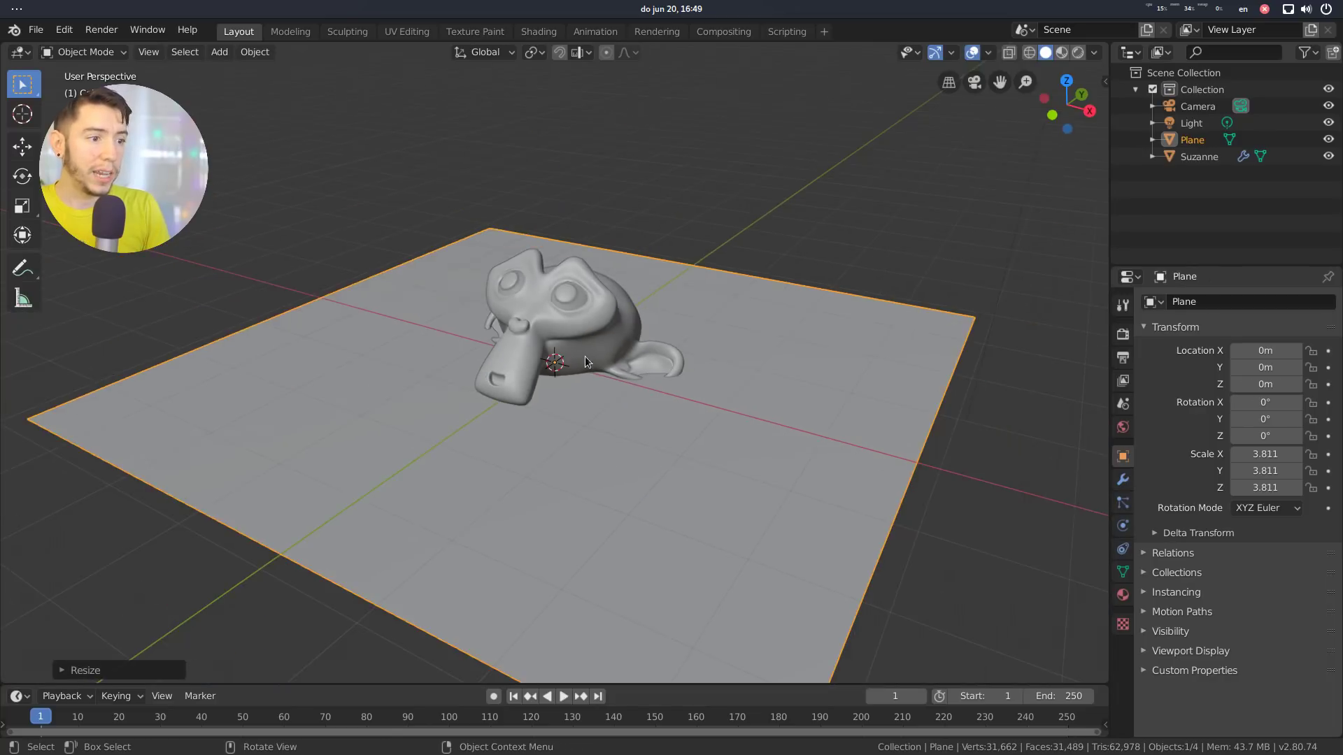
# Step: Switch to the Shading workspace to preview the monkey and the plane
pyautogui.moveTo(568, 125); pyautogui.dragTo(563, 111, button='middle')
pyautogui.click(540, 31)
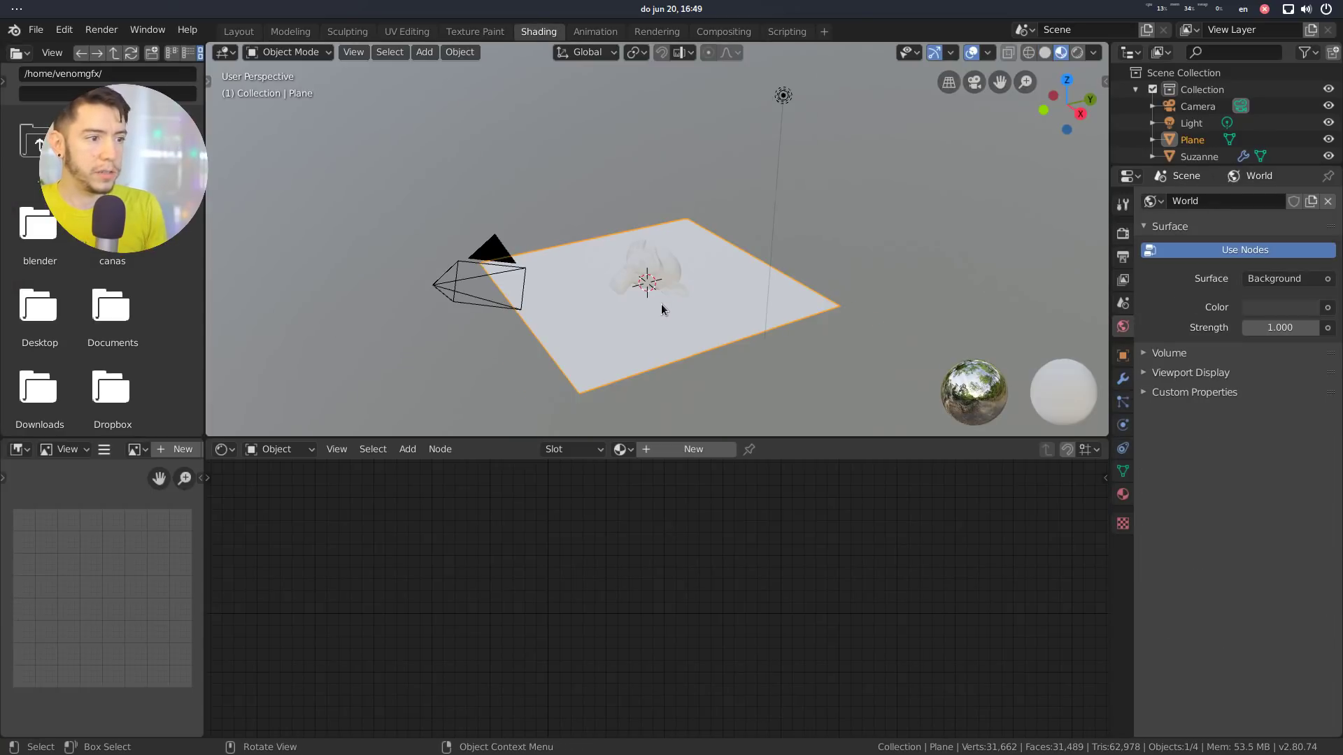
pyautogui.scroll(4, 661, 304)
pyautogui.moveTo(661, 303); pyautogui.dragTo(707, 301, button='middle')
pyautogui.keyDown('shift'); pyautogui.moveTo(707, 301); pyautogui.dragTo(734, 306, button='middle'); pyautogui.keyUp('shift')
pyautogui.scroll(2, 681, 268)
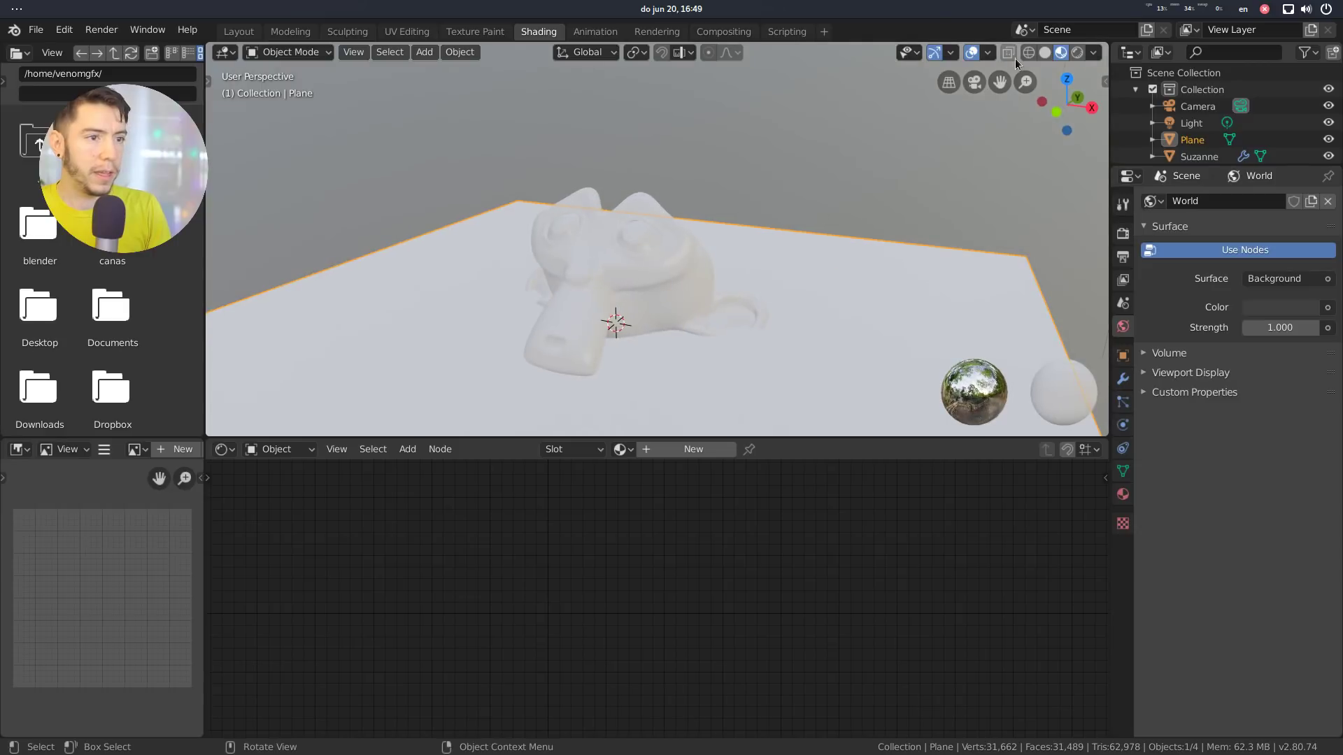
# Step: Make the viewport preview use the scene lights and scene world for lighting
pyautogui.click(1091, 52)
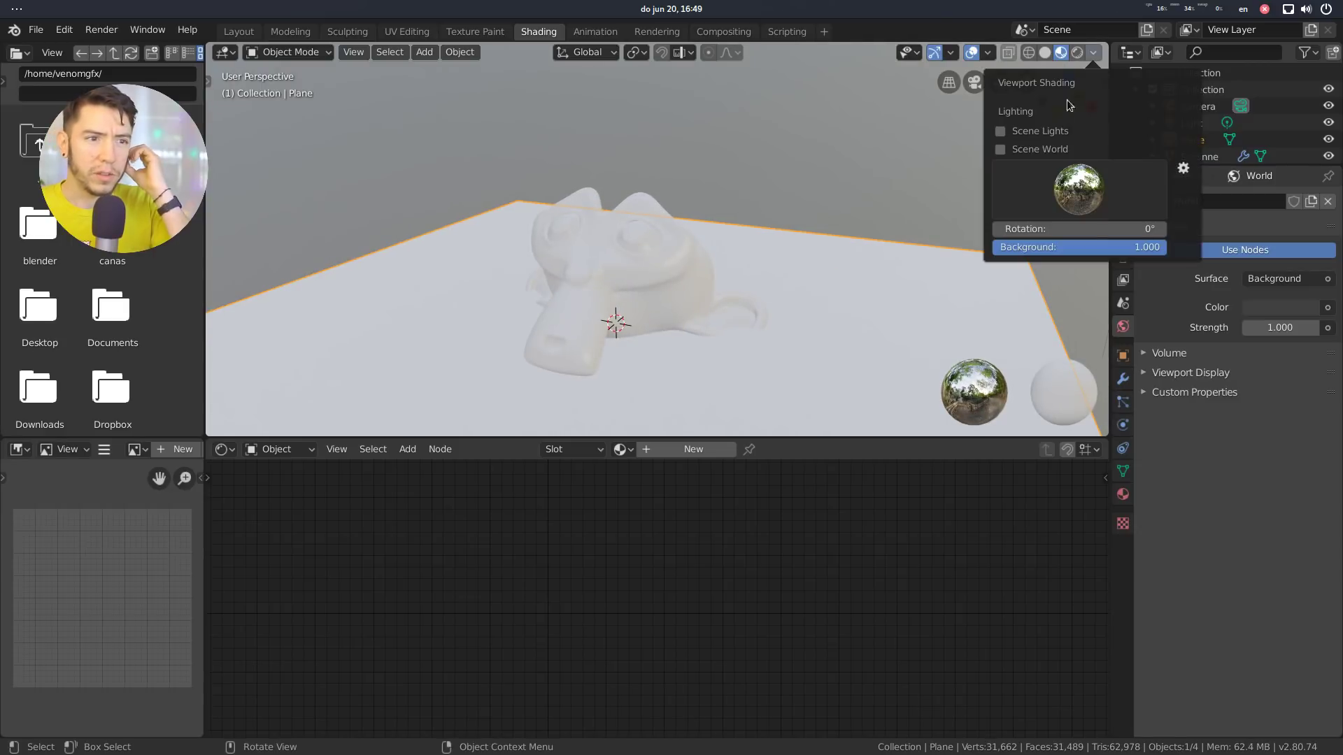
pyautogui.click(1051, 148)
pyautogui.moveTo(611, 329); pyautogui.dragTo(577, 389, button='middle')
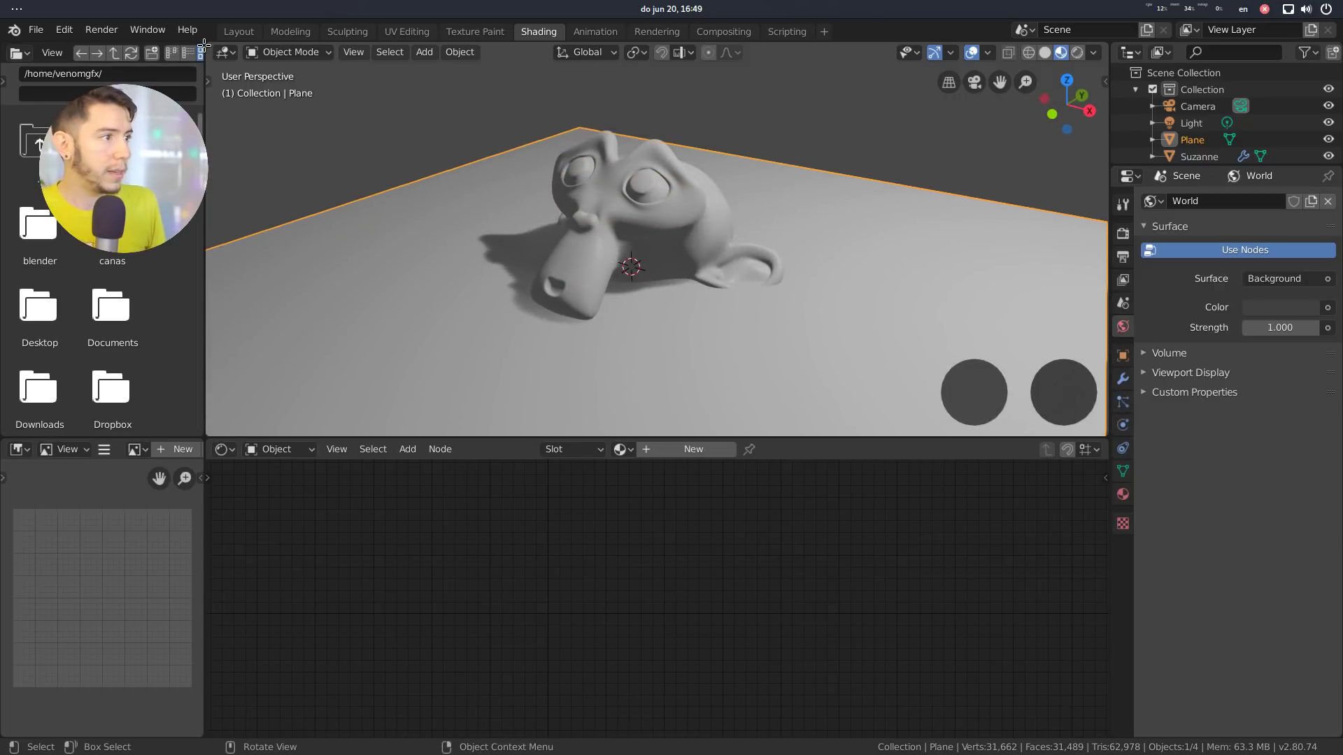
# Step: Close the file browser and image editor areas, and display the World nodes in the shader editor
pyautogui.moveTo(207, 47); pyautogui.dragTo(147, 105)
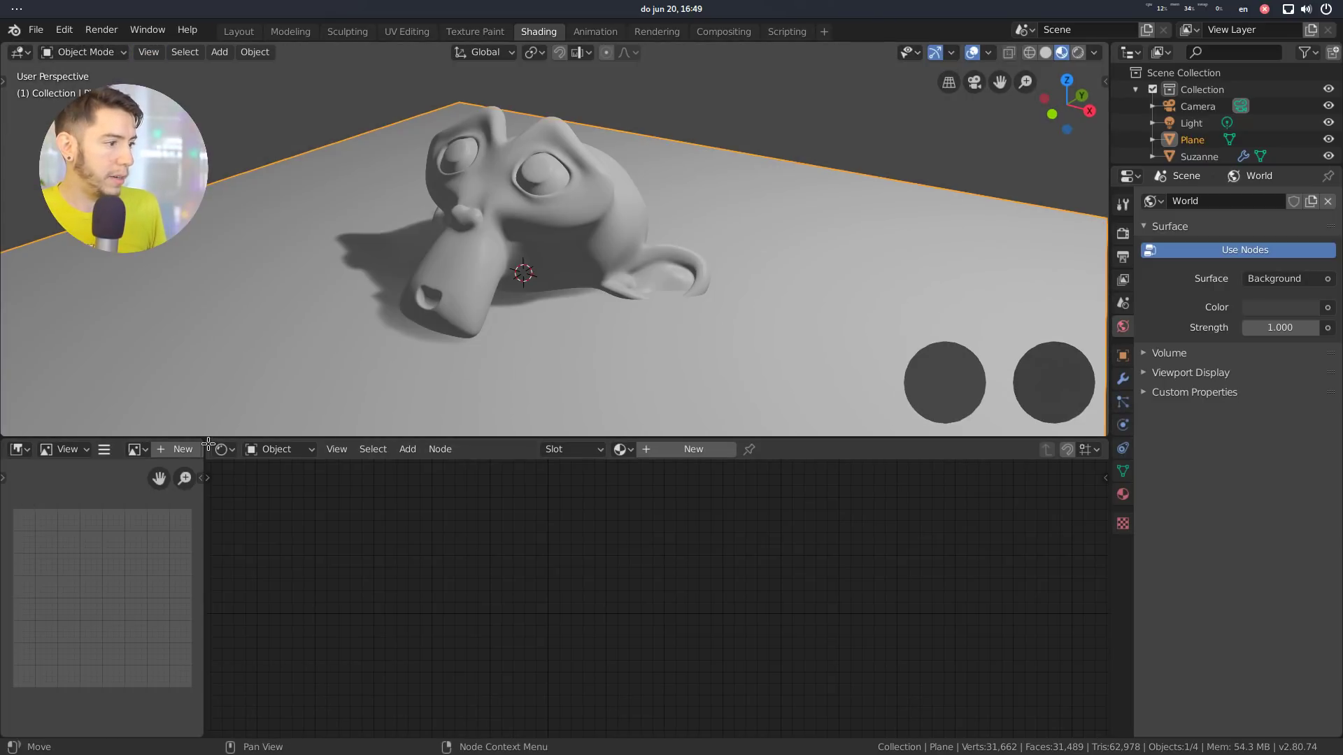
pyautogui.moveTo(207, 443); pyautogui.dragTo(120, 492)
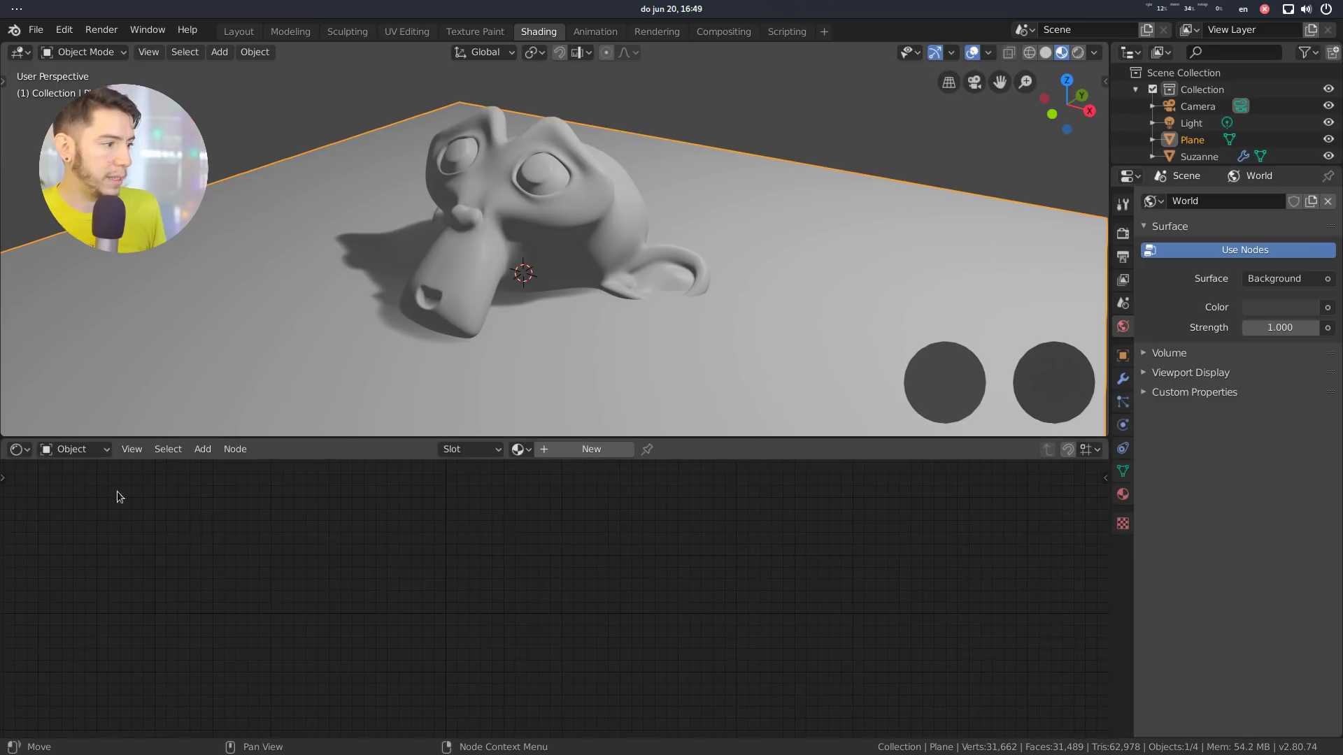
pyautogui.click(73, 449)
pyautogui.click(70, 482)
pyautogui.press('Home')
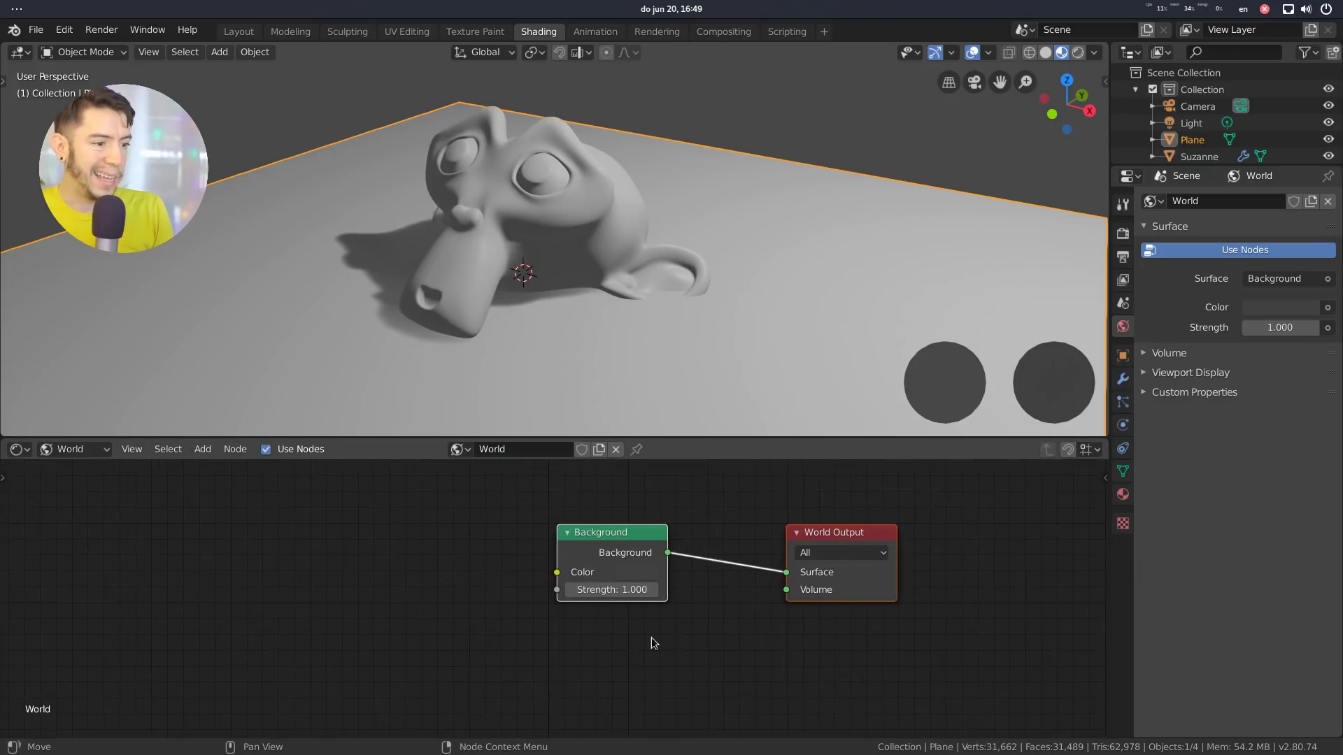
# Step: Add an Environment Texture node to the World nodes and connect its Color output to the Background node's Color
pyautogui.hotkey('shift', 'a')
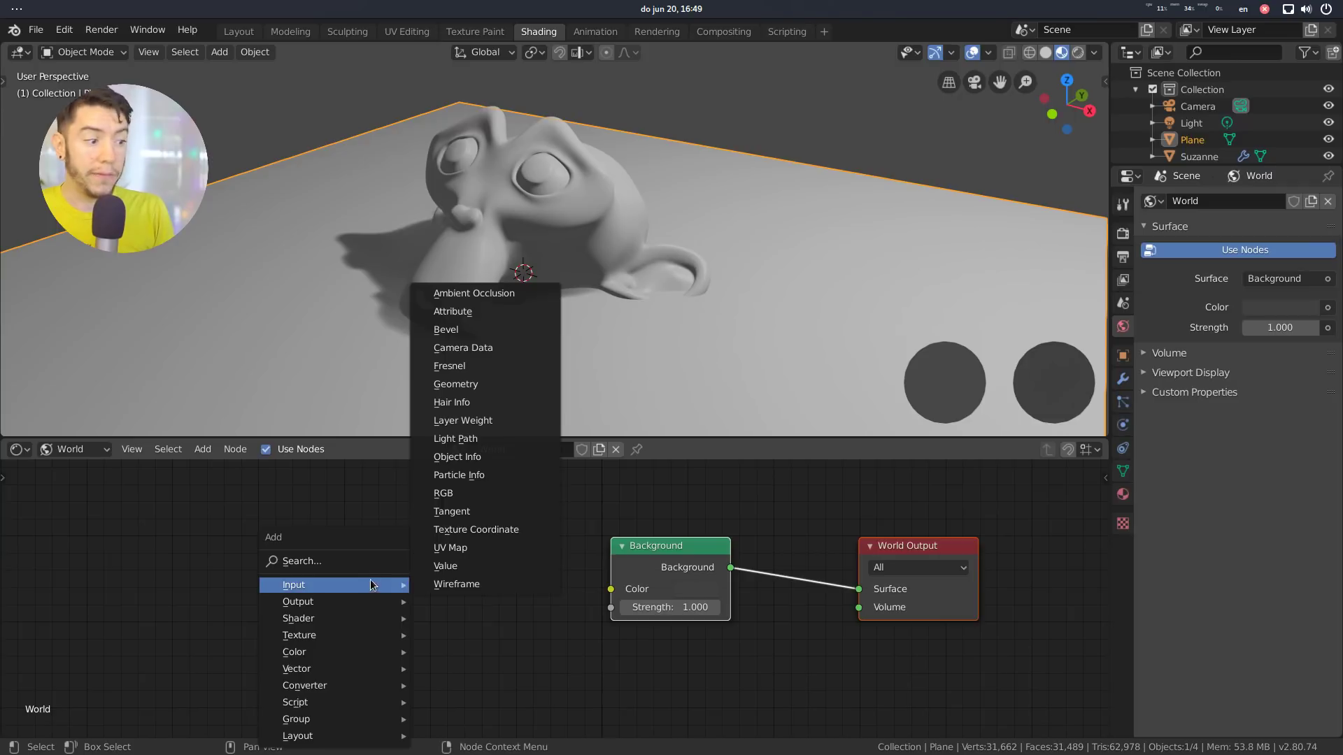
pyautogui.click(357, 551)
pyautogui.write('envir')
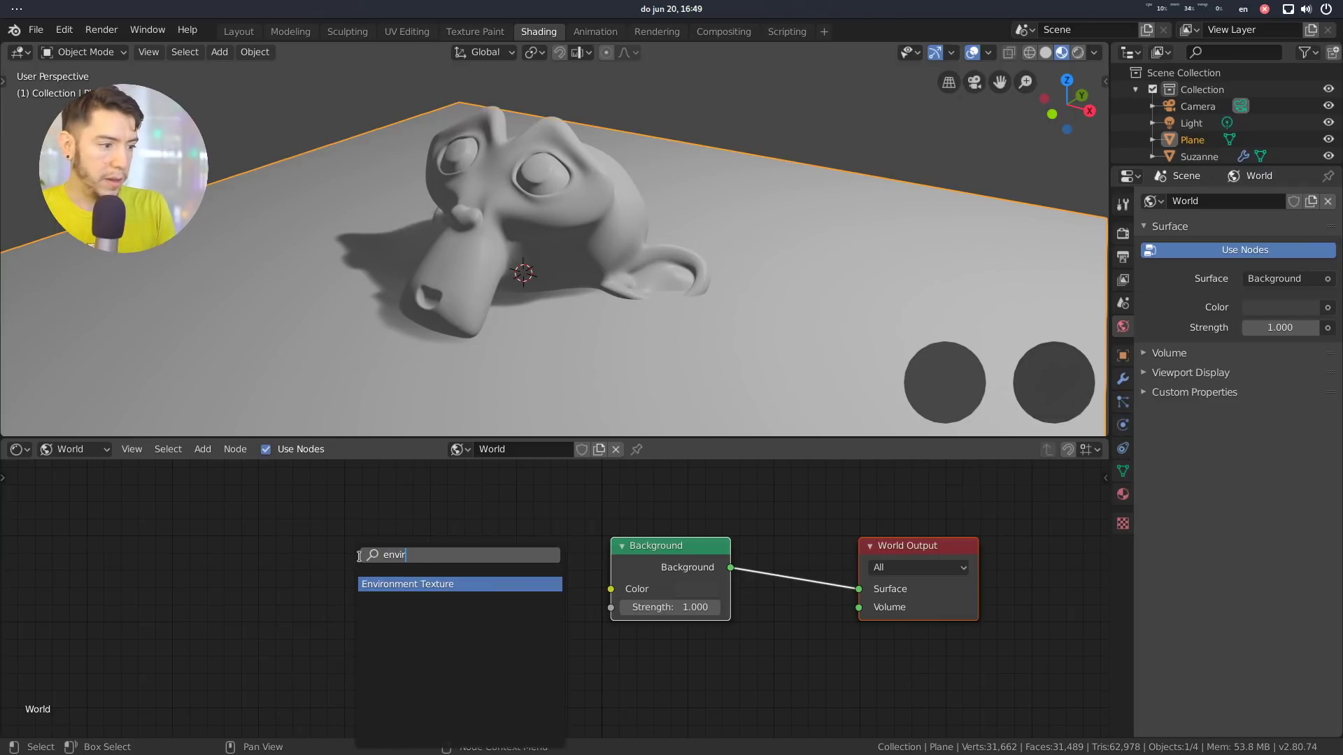
pyautogui.press('Return')
pyautogui.click(321, 508)
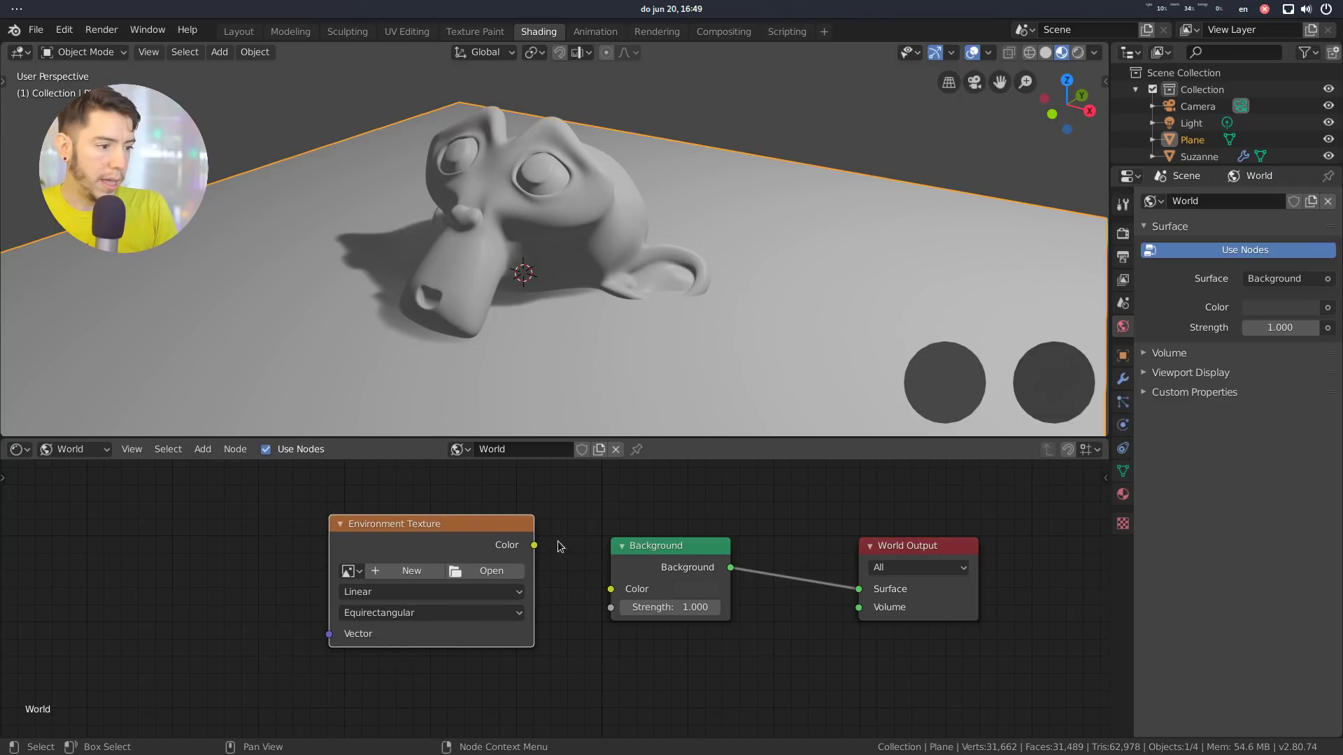
pyautogui.moveTo(533, 545); pyautogui.dragTo(611, 589)
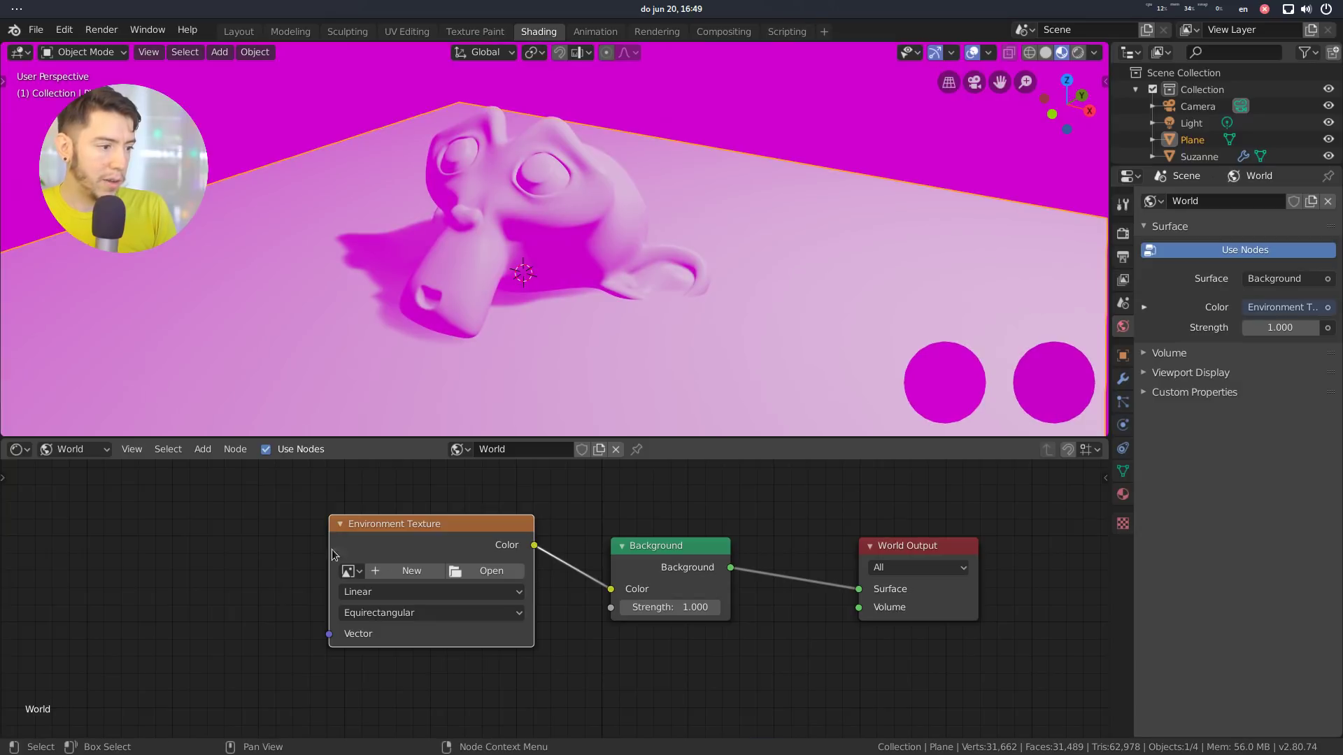
# Step: Assign the Inside Wooden Tent image to the Environment Texture node and inspect the surroundings in the preview
pyautogui.click(350, 571)
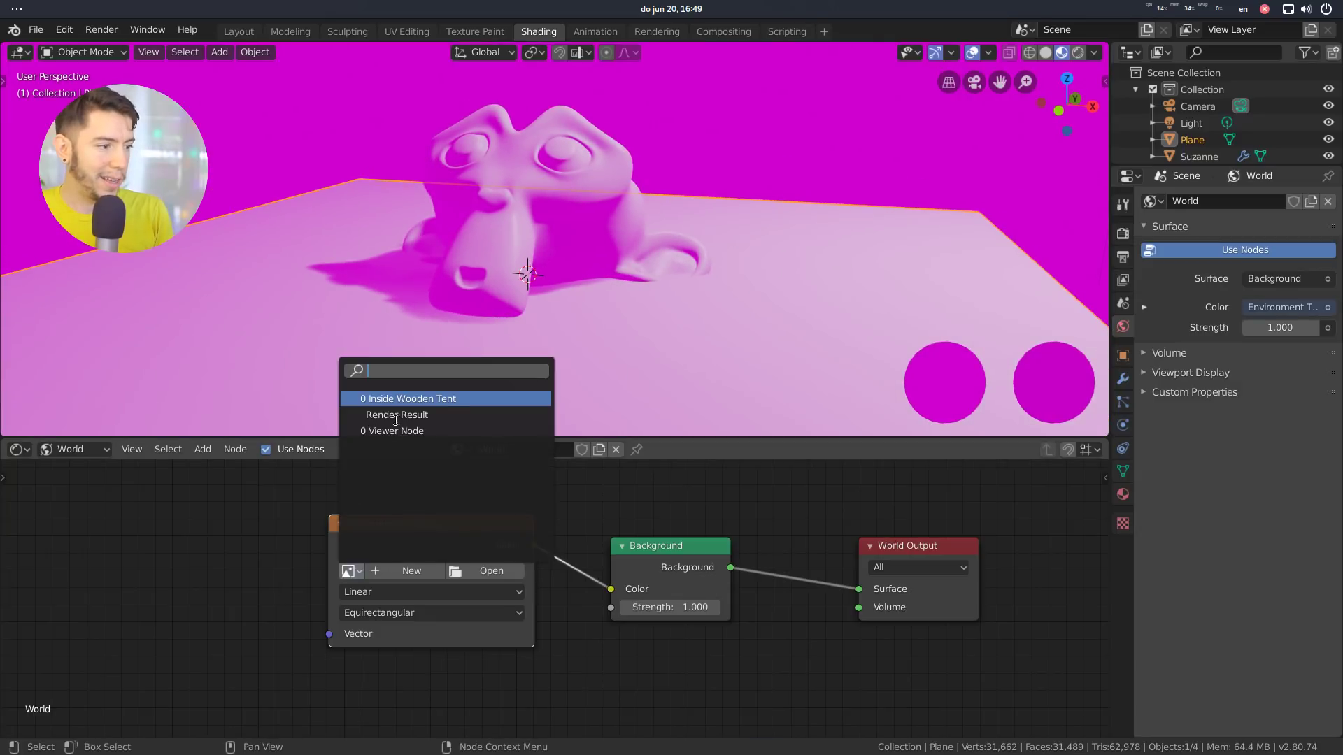
pyautogui.click(474, 400)
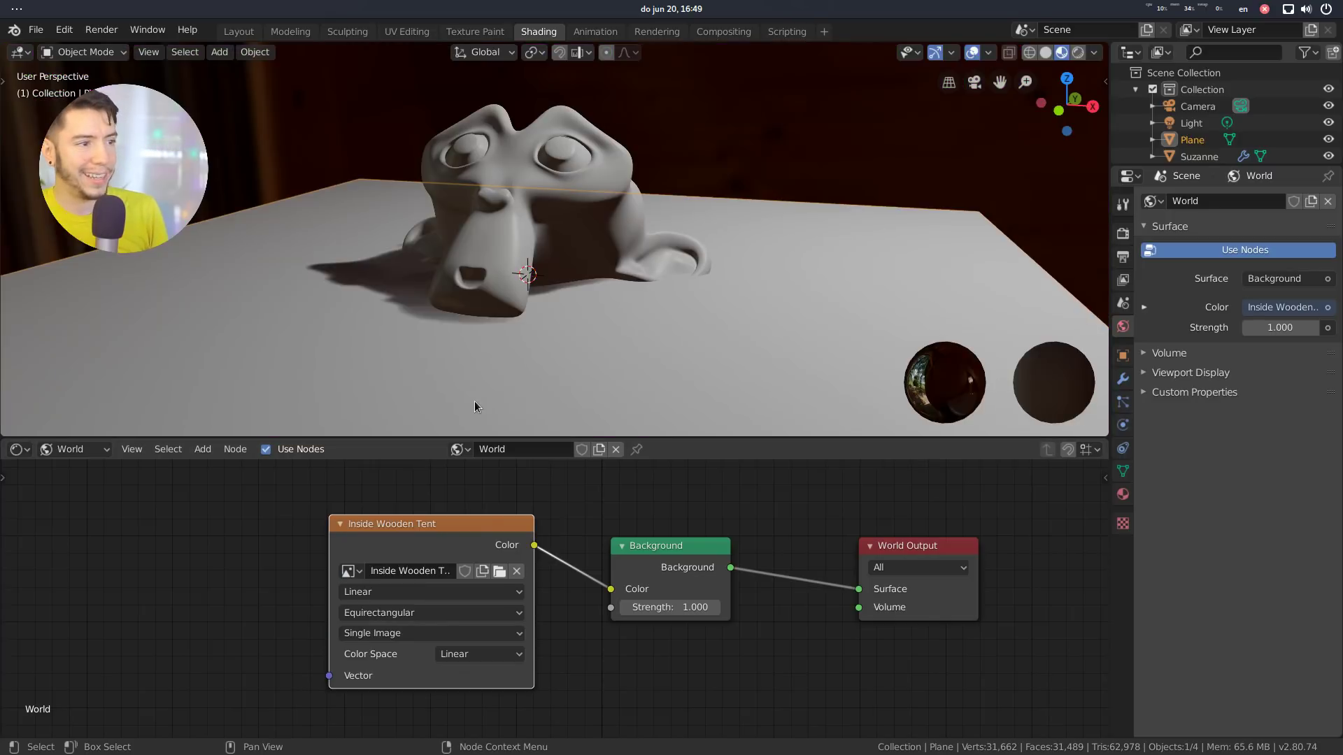
pyautogui.scroll(-6, 632, 287)
pyautogui.moveTo(632, 287); pyautogui.dragTo(742, 294, button='middle')
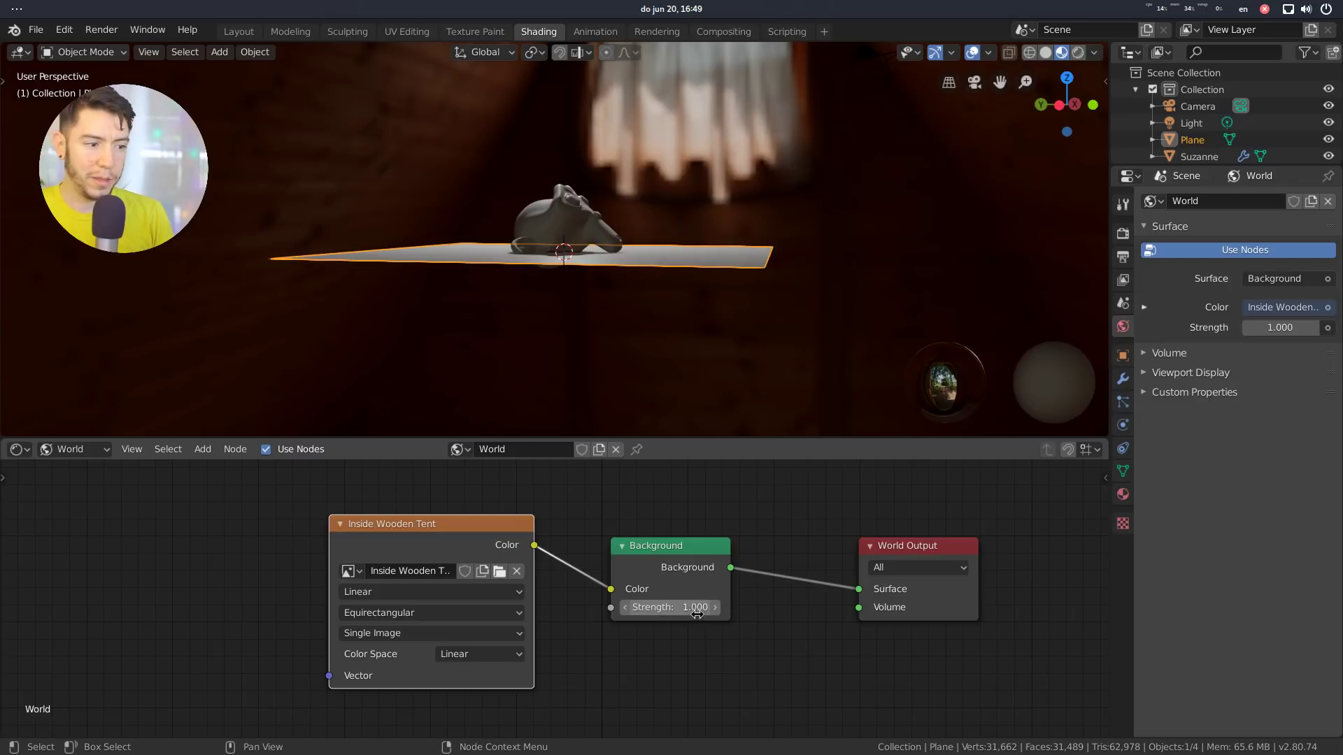
# Step: Raise the Background node's strength to about 31.4 to brighten the world lighting
pyautogui.moveTo(669, 605); pyautogui.dragTo(790, 605)
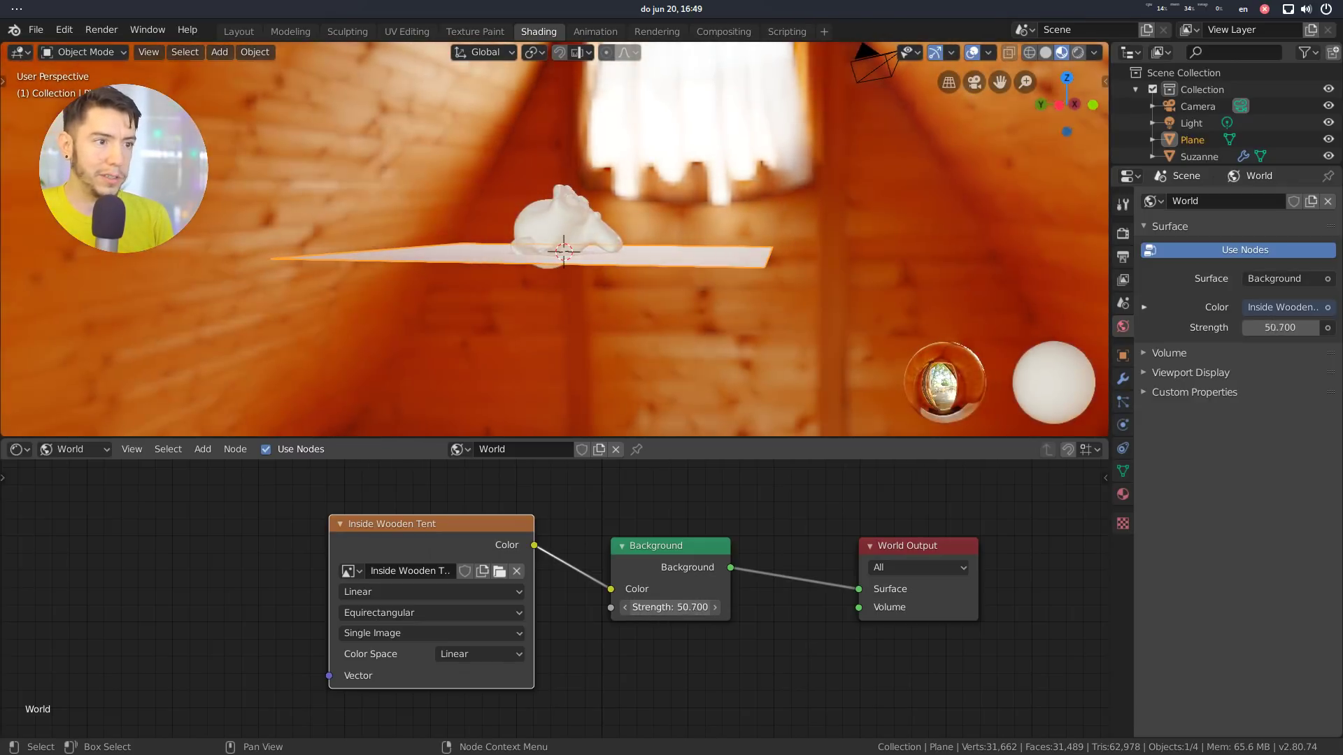
pyautogui.moveTo(739, 157); pyautogui.dragTo(643, 196, button='middle')
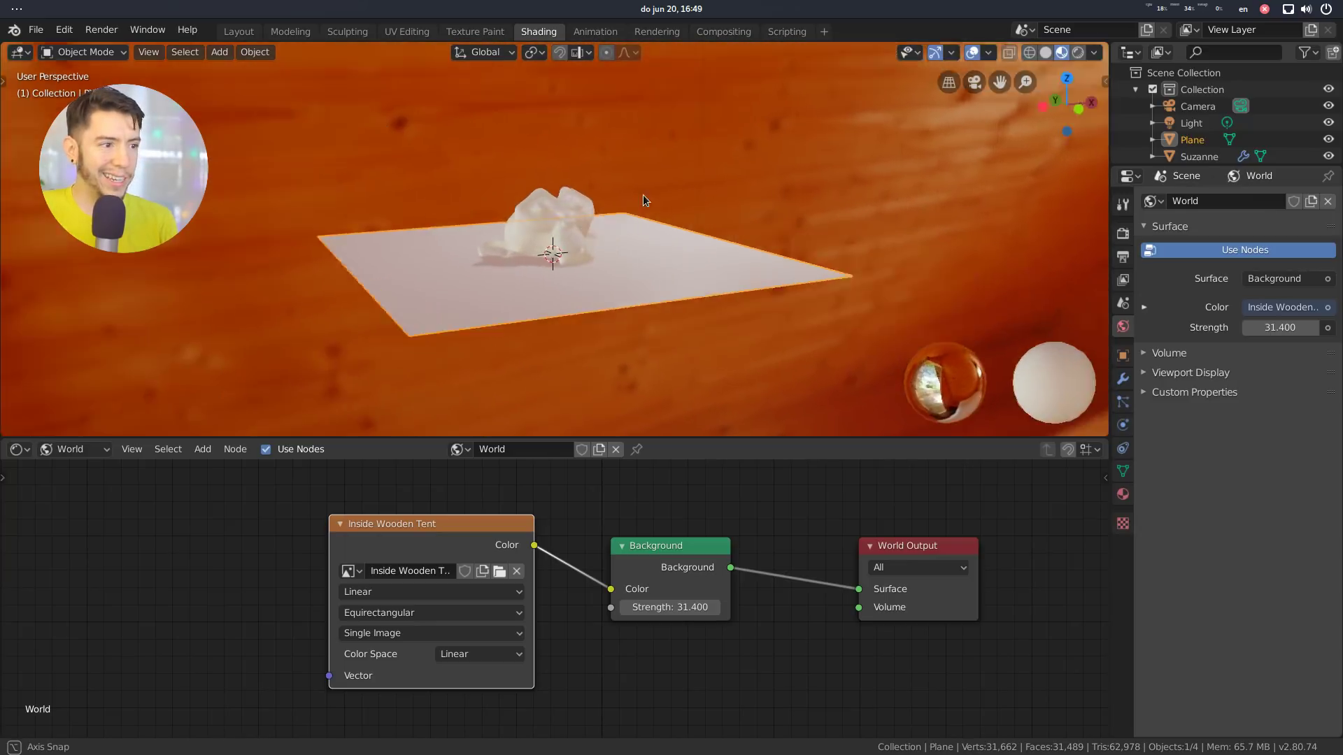
# Step: Deselect all objects and look through the scene camera in the 3D viewport
pyautogui.scroll(5, 651, 213)
pyautogui.moveTo(660, 241); pyautogui.dragTo(510, 274, button='middle')
pyautogui.hotkey('alt', 'a')
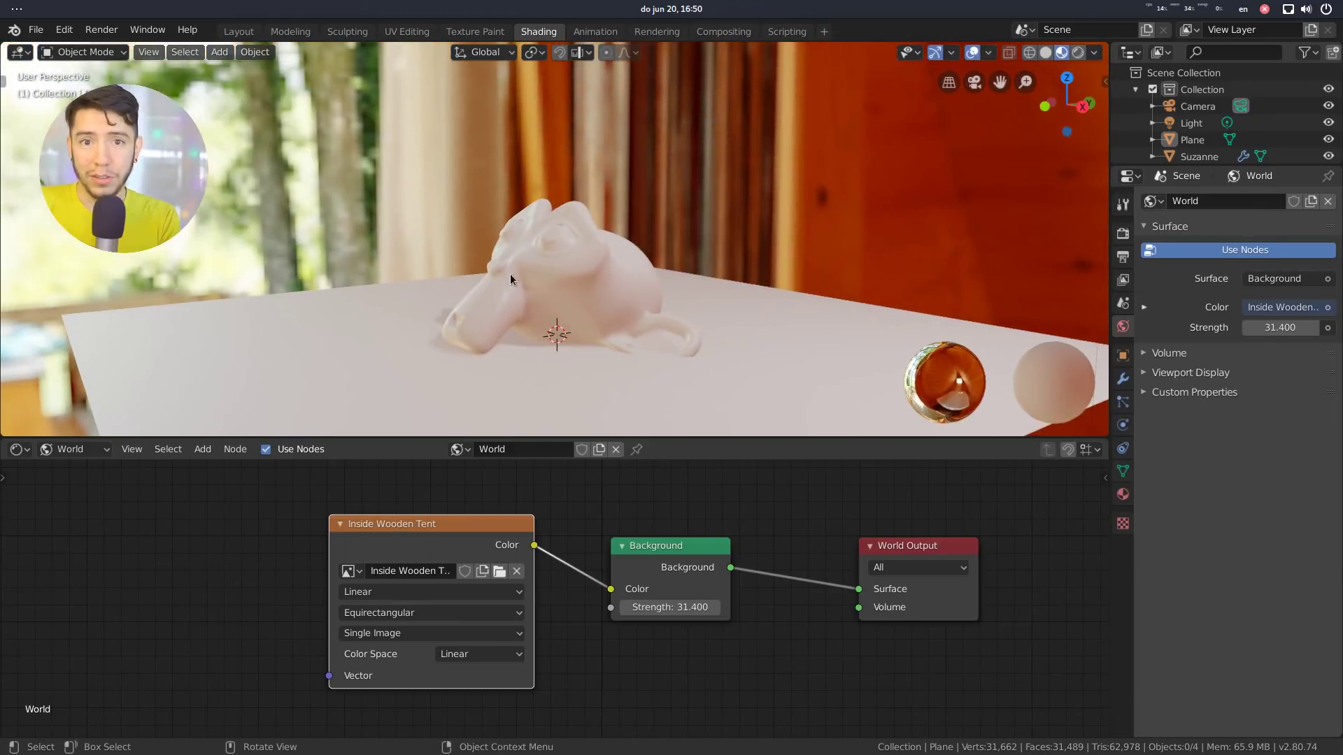
pyautogui.scroll(3, 556, 287)
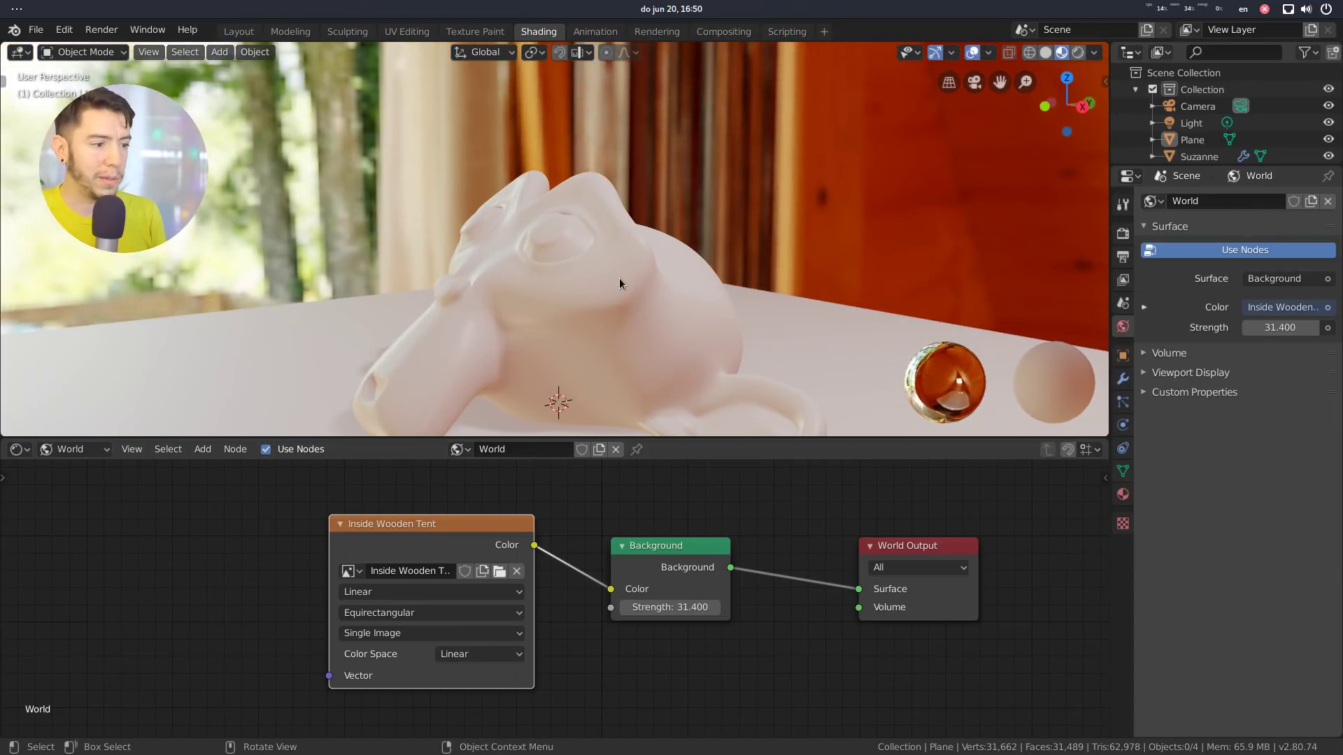
pyautogui.scroll(-4, 623, 266)
pyautogui.press('KP_0')
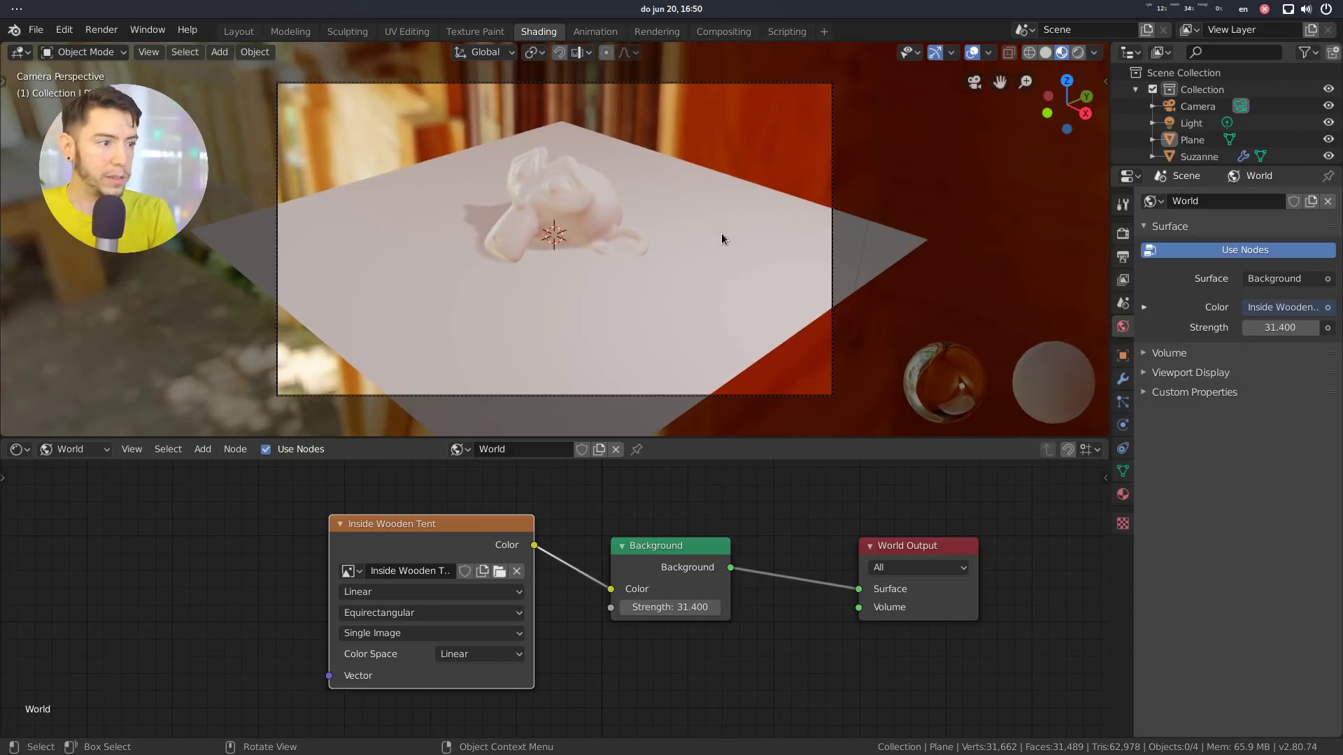
# Step: Select the camera and move it along its local Z axis, closer to the monkey
pyautogui.click(833, 109)
pyautogui.press('g')
pyautogui.press('z')
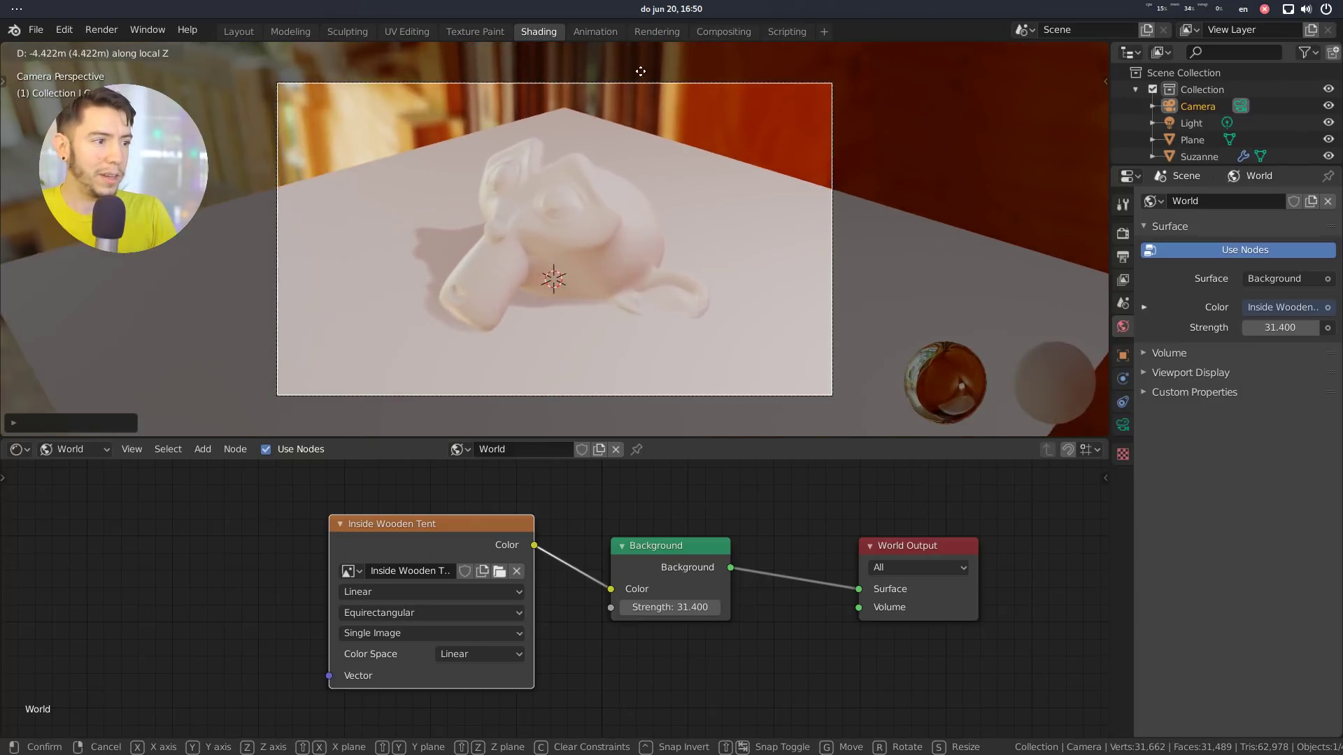
pyautogui.click(778, 199)
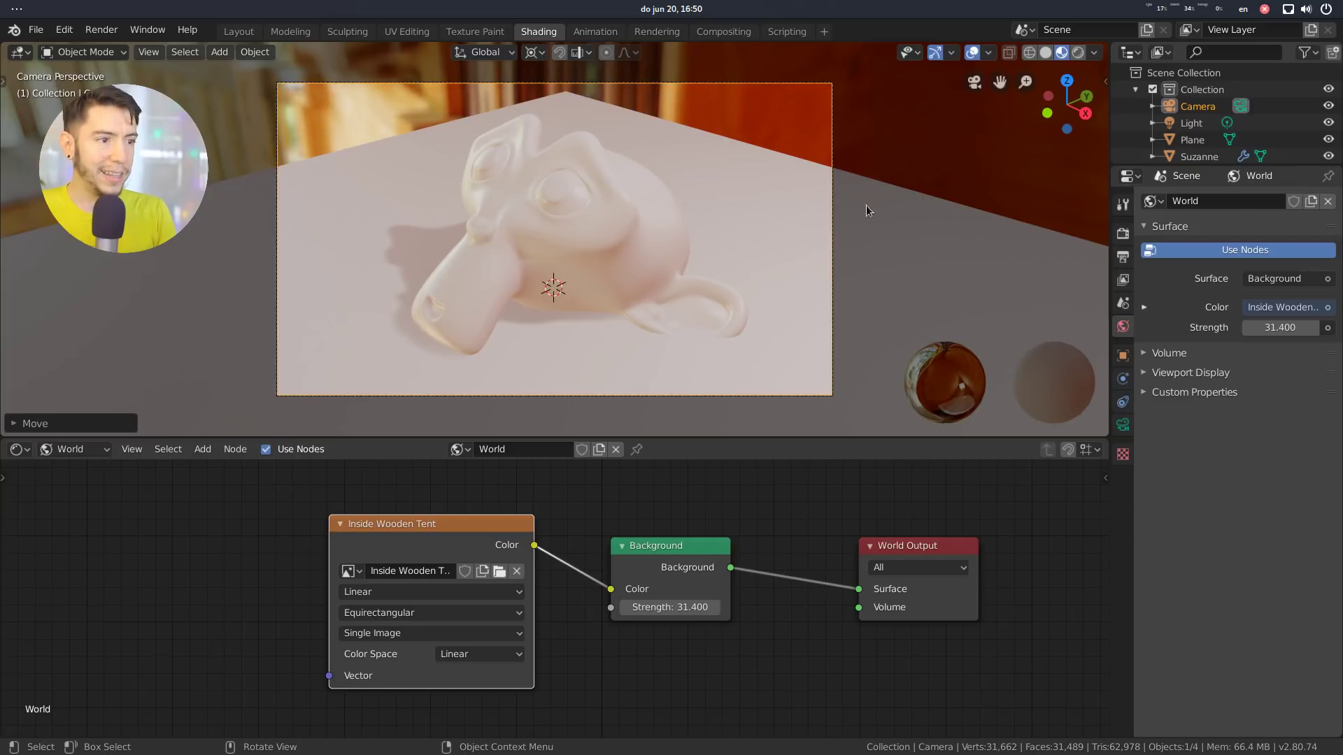
# Step: Rotate the camera about its local X axis, and turn it about the Z axis
pyautogui.press('r')
pyautogui.press('x')
pyautogui.press('x')
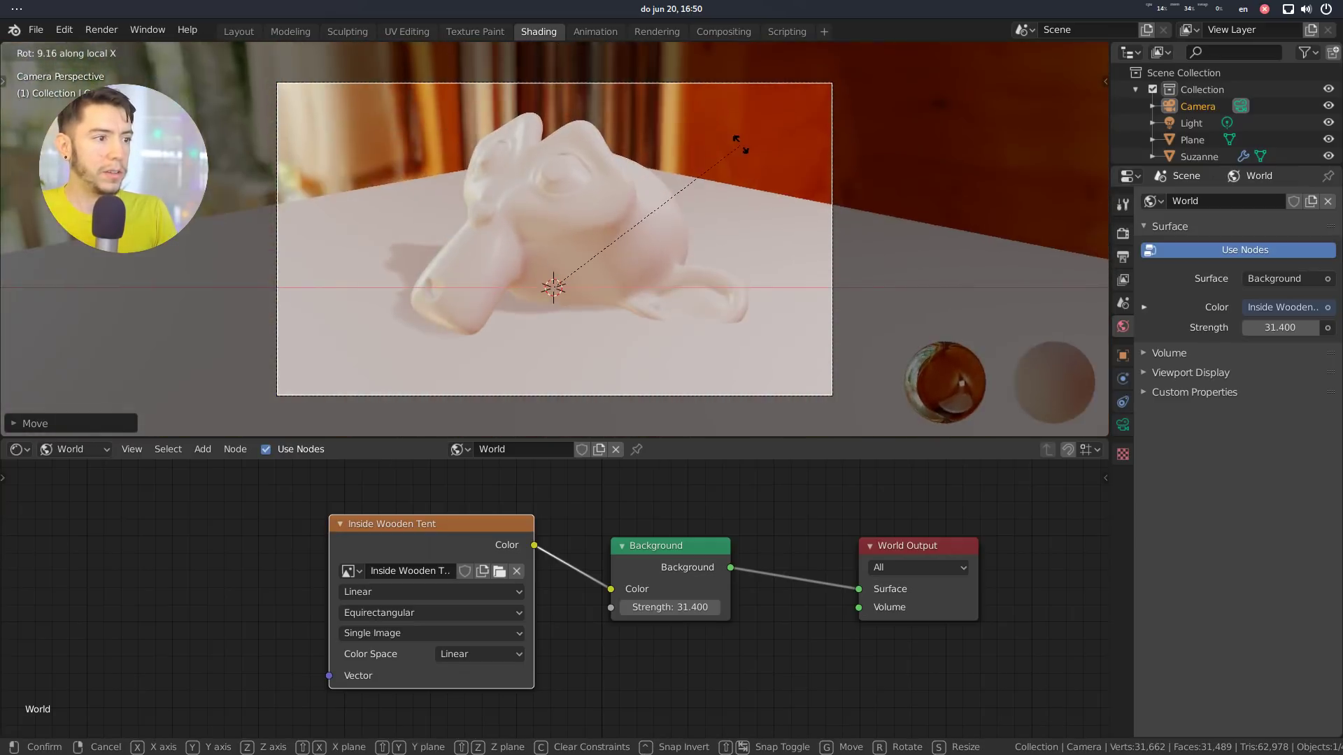
pyautogui.click(693, 161)
pyautogui.press('r')
pyautogui.press('z')
pyautogui.click(853, 185)
pyautogui.press('r')
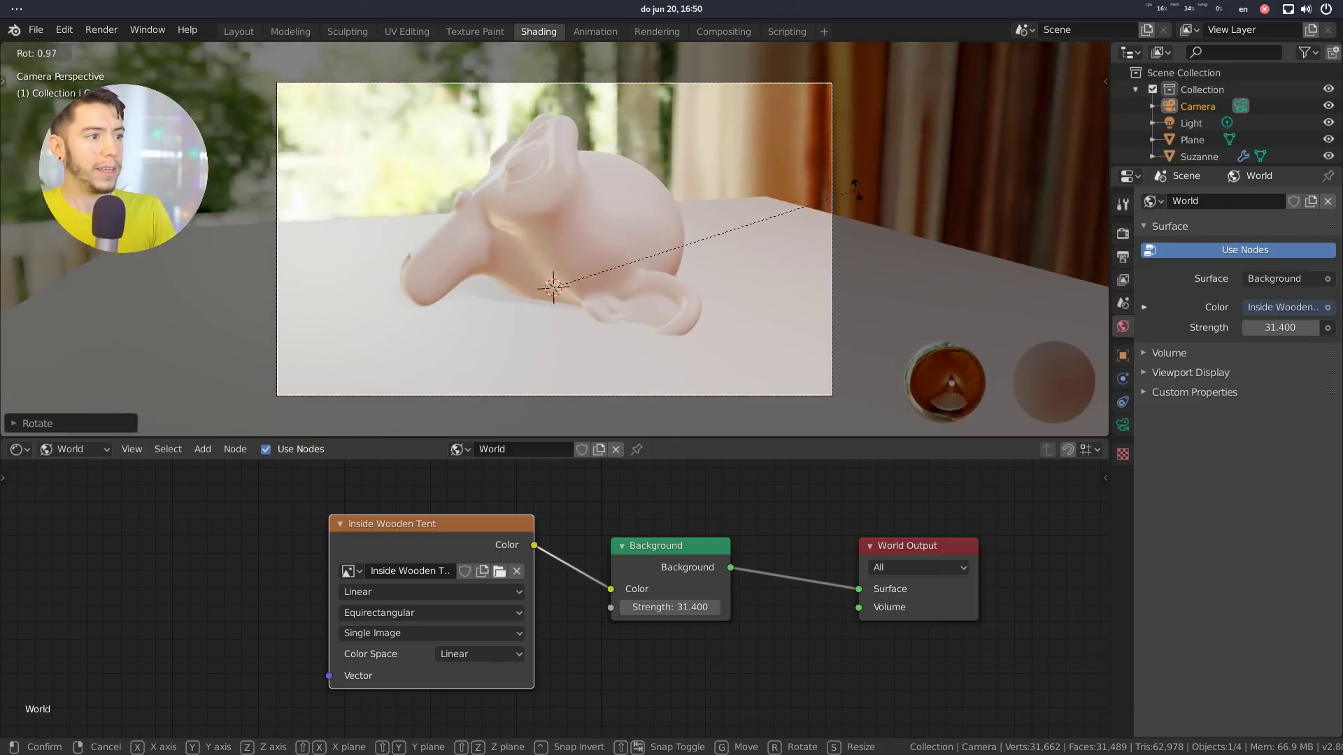
# Step: Move the camera along its local Z axis and shift it sideways and up to frame the whole monkey
pyautogui.press('g')
pyautogui.press('z')
pyautogui.press('z')
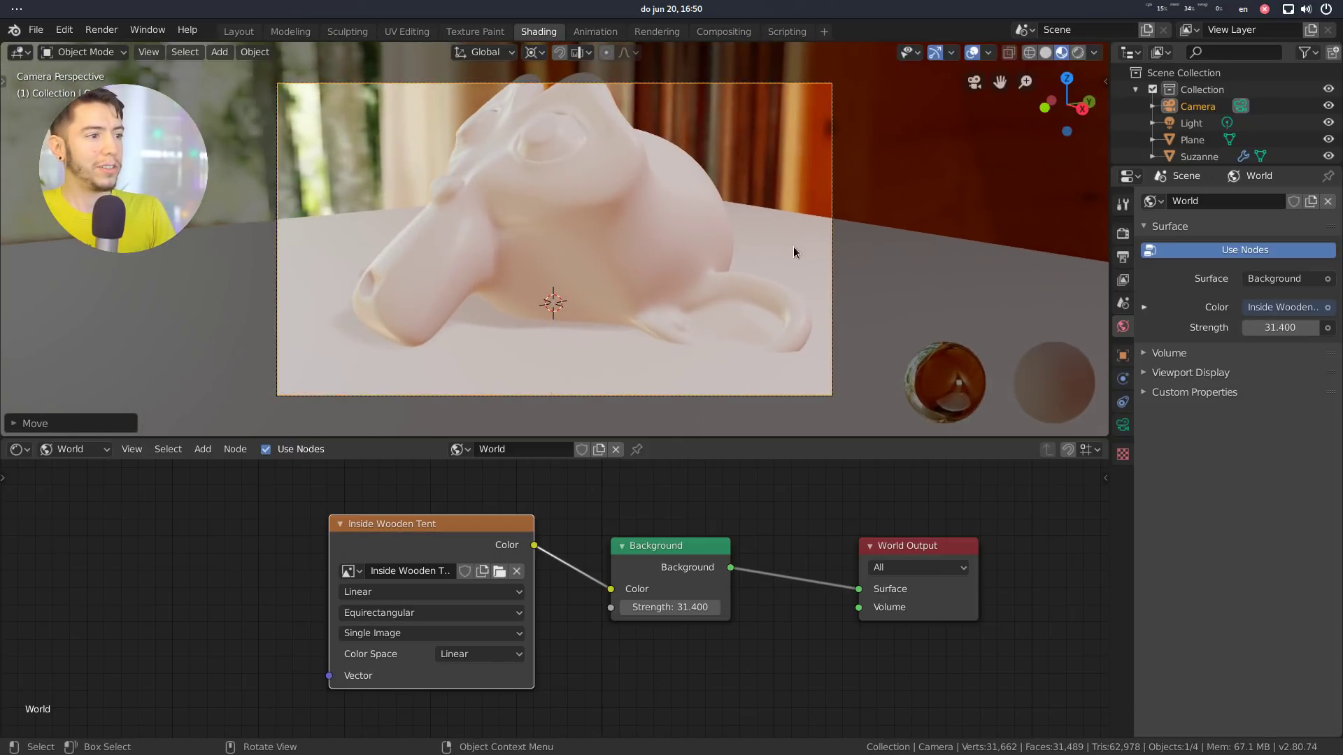
pyautogui.press('g')
pyautogui.click(686, 238)
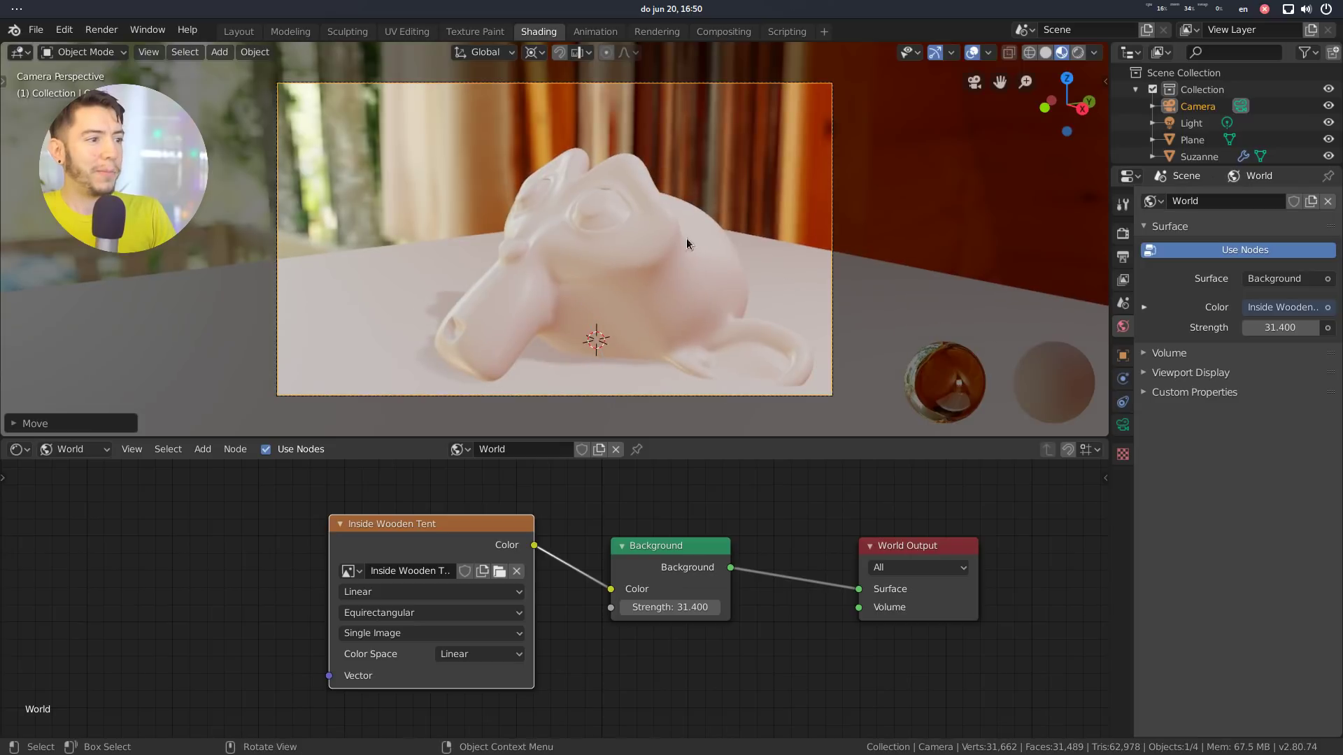
# Step: Examine the sharpness of the HDRI background behind the monkey in the camera view
pyautogui.scroll(3, 632, 220)
pyautogui.keyDown('shift'); pyautogui.moveTo(243, 136); pyautogui.dragTo(643, 267, button='middle'); pyautogui.keyUp('shift')
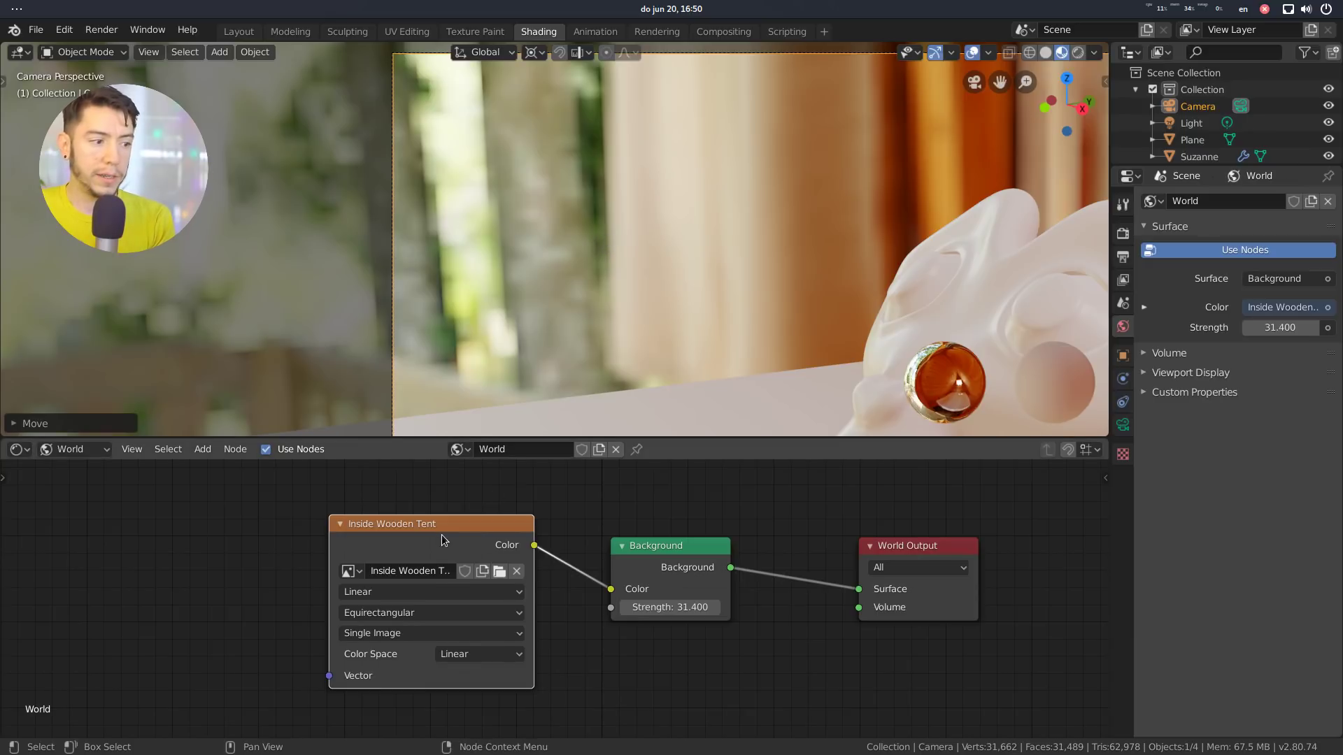
pyautogui.moveTo(440, 535); pyautogui.dragTo(447, 526)
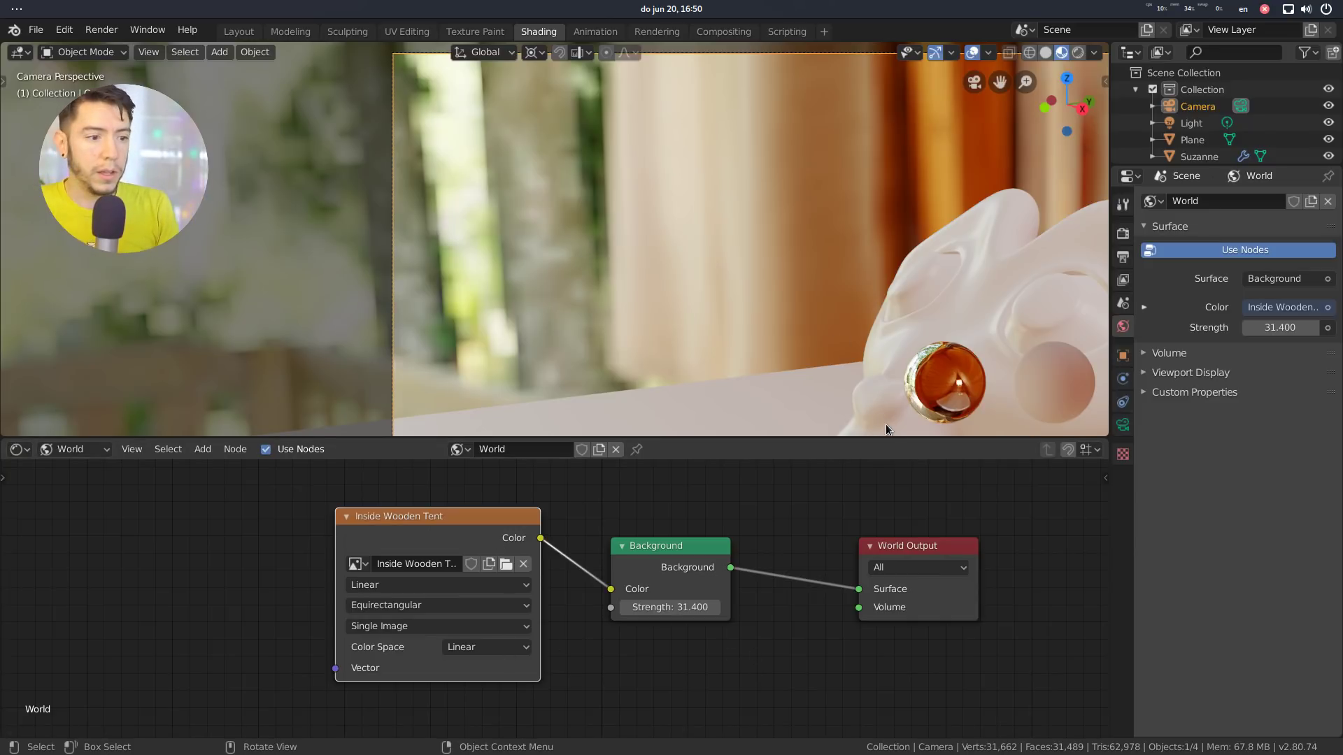
pyautogui.moveTo(888, 440); pyautogui.dragTo(887, 431)
pyautogui.scroll(-5, 828, 327)
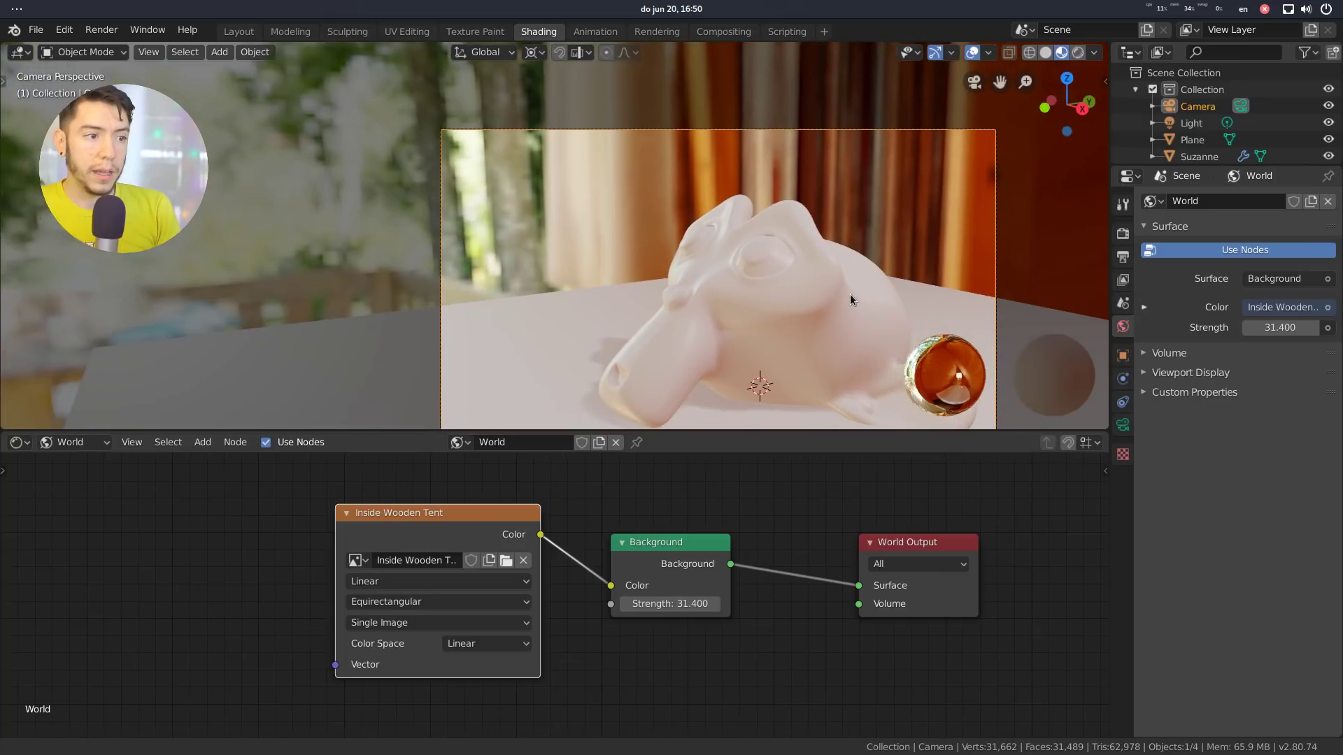
pyautogui.keyDown('shift'); pyautogui.moveTo(849, 294); pyautogui.dragTo(845, 291, button='middle'); pyautogui.keyUp('shift')
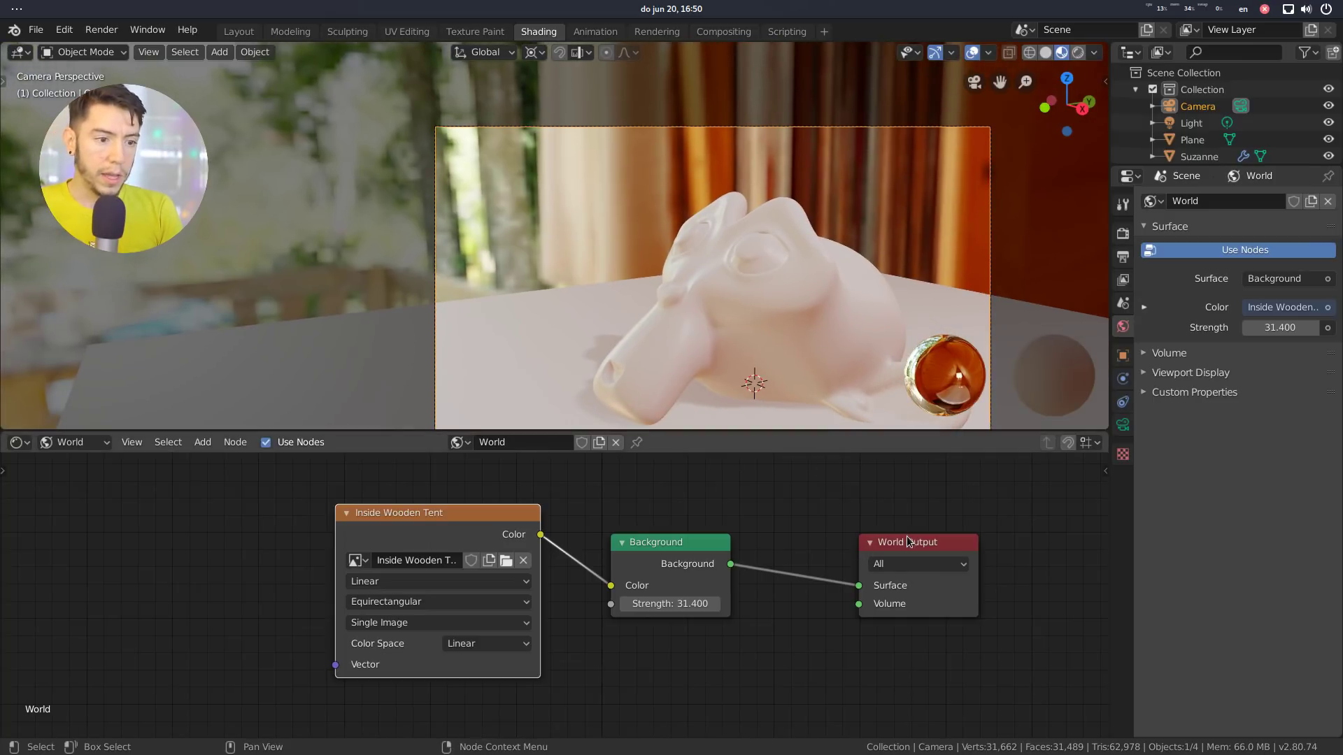
# Step: Show the Environment Texture node's properties in the shader editor's sidebar, enlarged enough to read its HDRi variation setting
pyautogui.press('n')
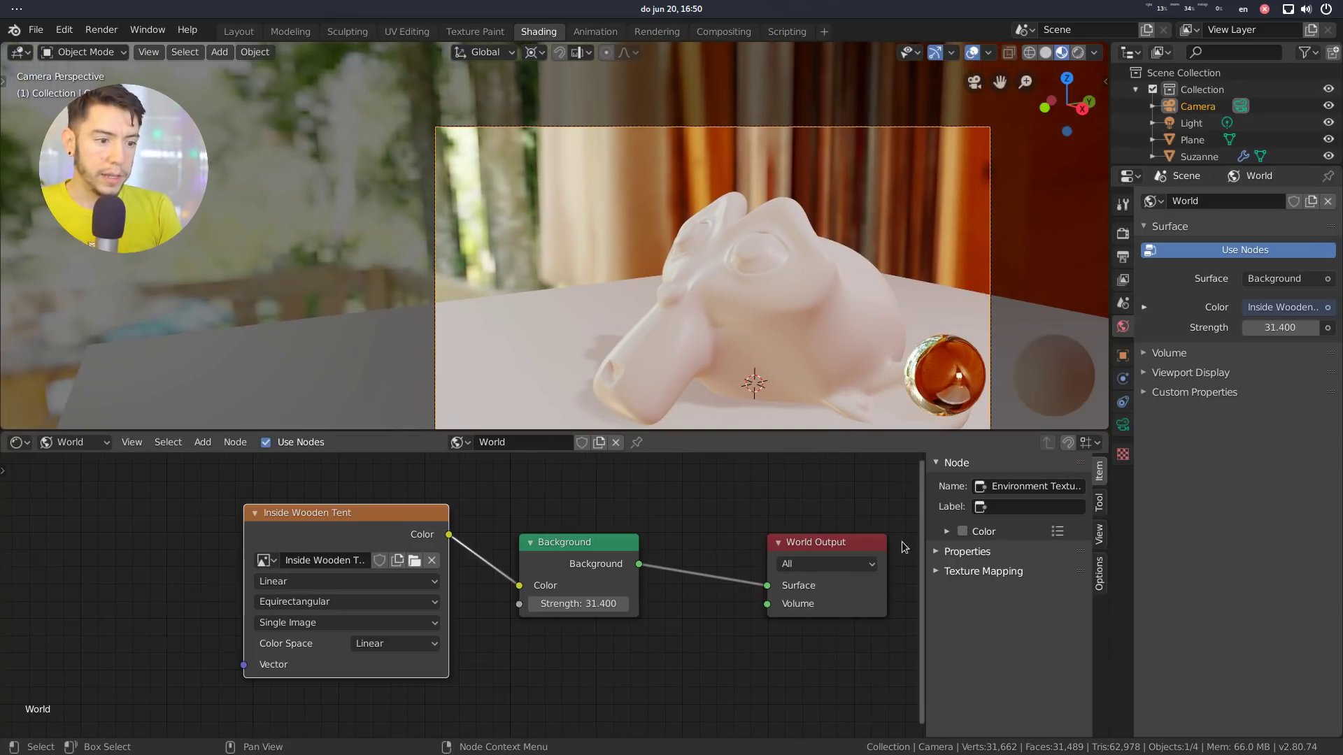
pyautogui.click(993, 551)
pyautogui.moveTo(926, 498); pyautogui.dragTo(836, 497)
pyautogui.scroll(-2, 895, 553)
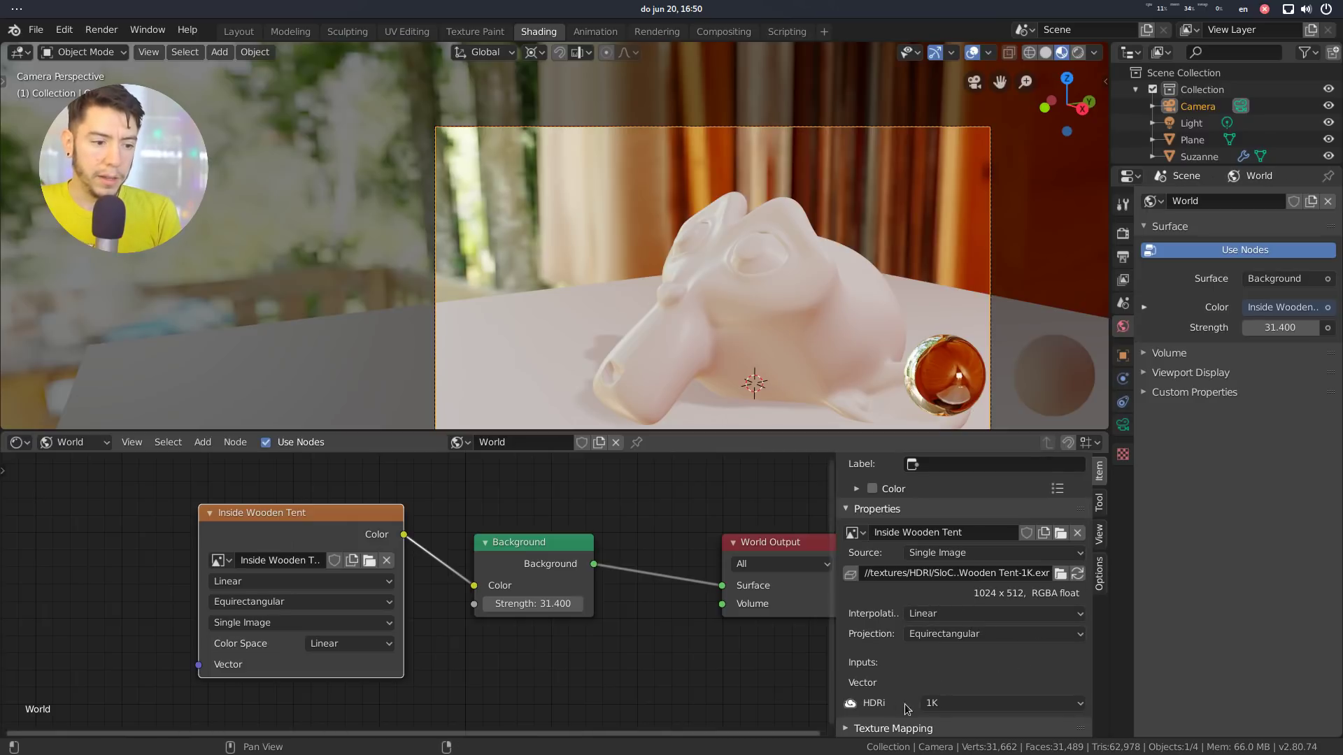
pyautogui.keyDown('ctrl'); pyautogui.moveTo(956, 677); pyautogui.dragTo(994, 560, button='middle'); pyautogui.keyUp('ctrl')
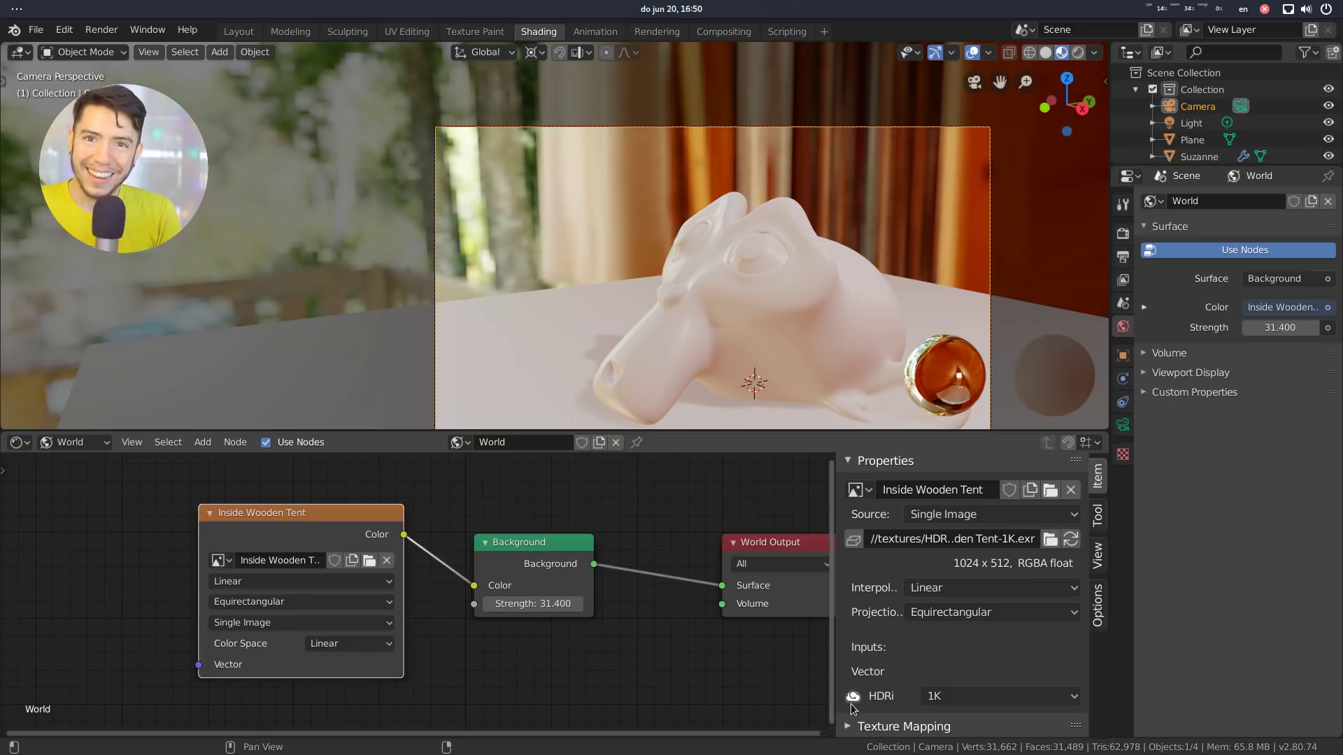
# Step: Choose the 4K variation of the Inside Wooden Tent HDRi and download it to replace the current image
pyautogui.click(965, 697)
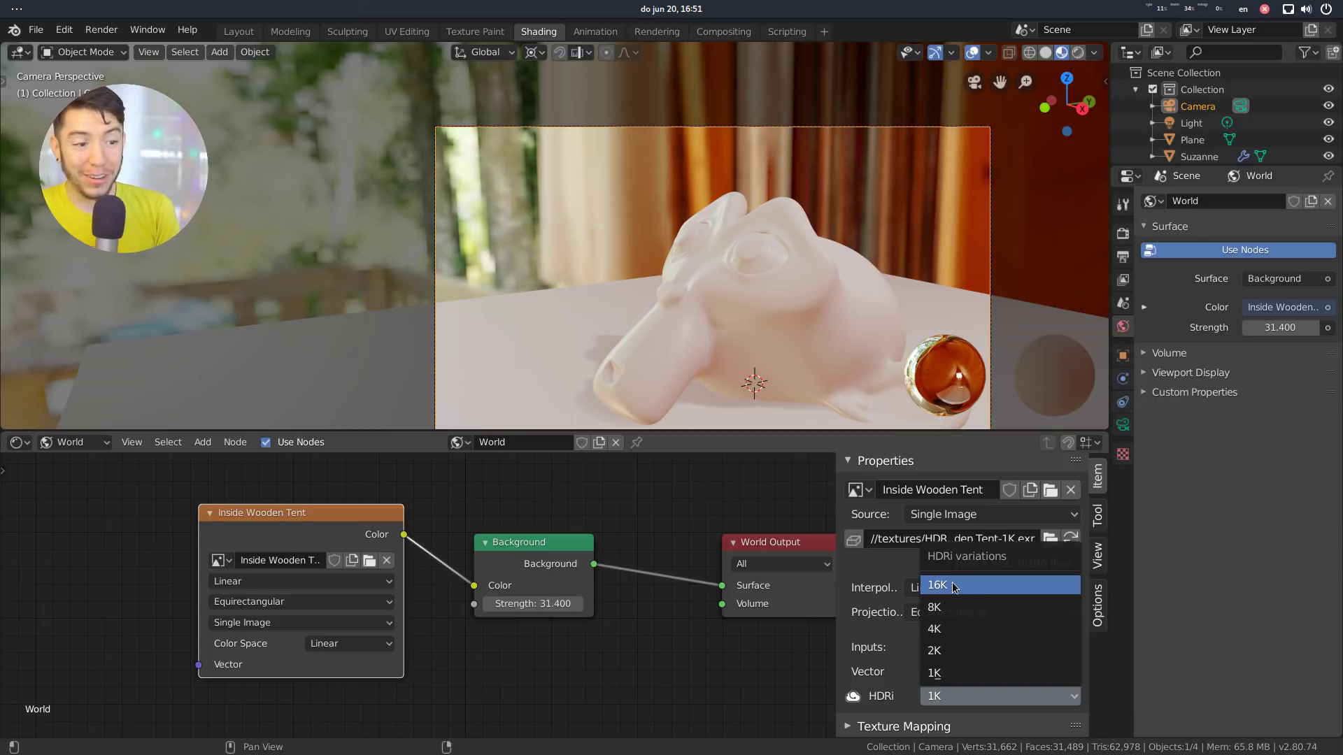
pyautogui.click(955, 629)
pyautogui.scroll(2, 547, 223)
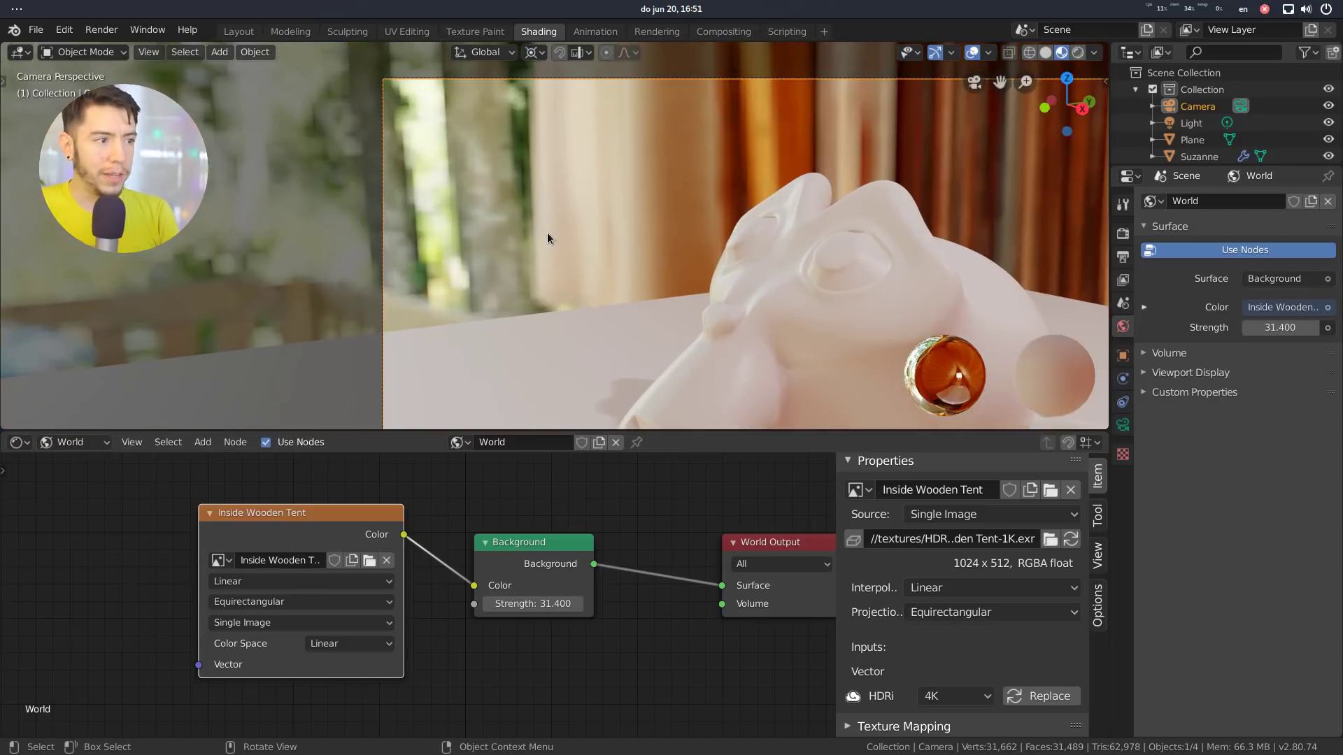
pyautogui.scroll(1, 546, 232)
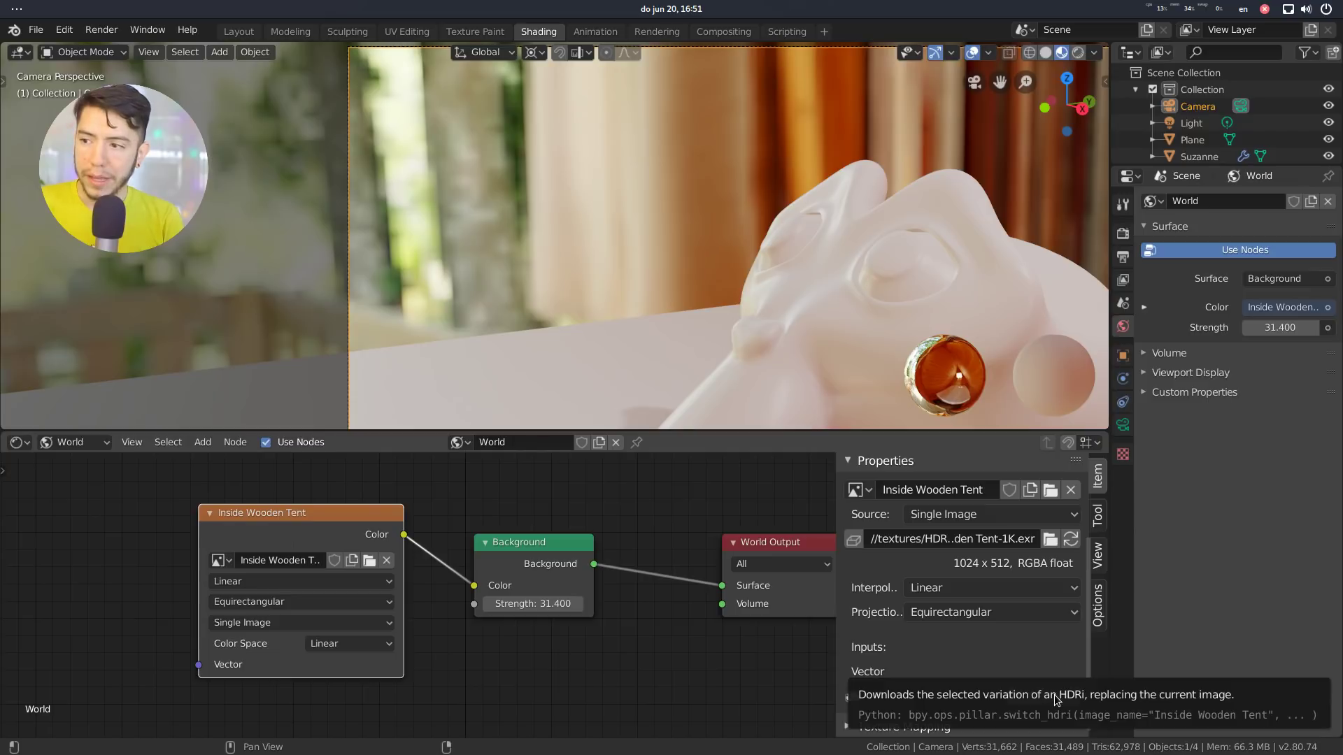
pyautogui.click(1054, 694)
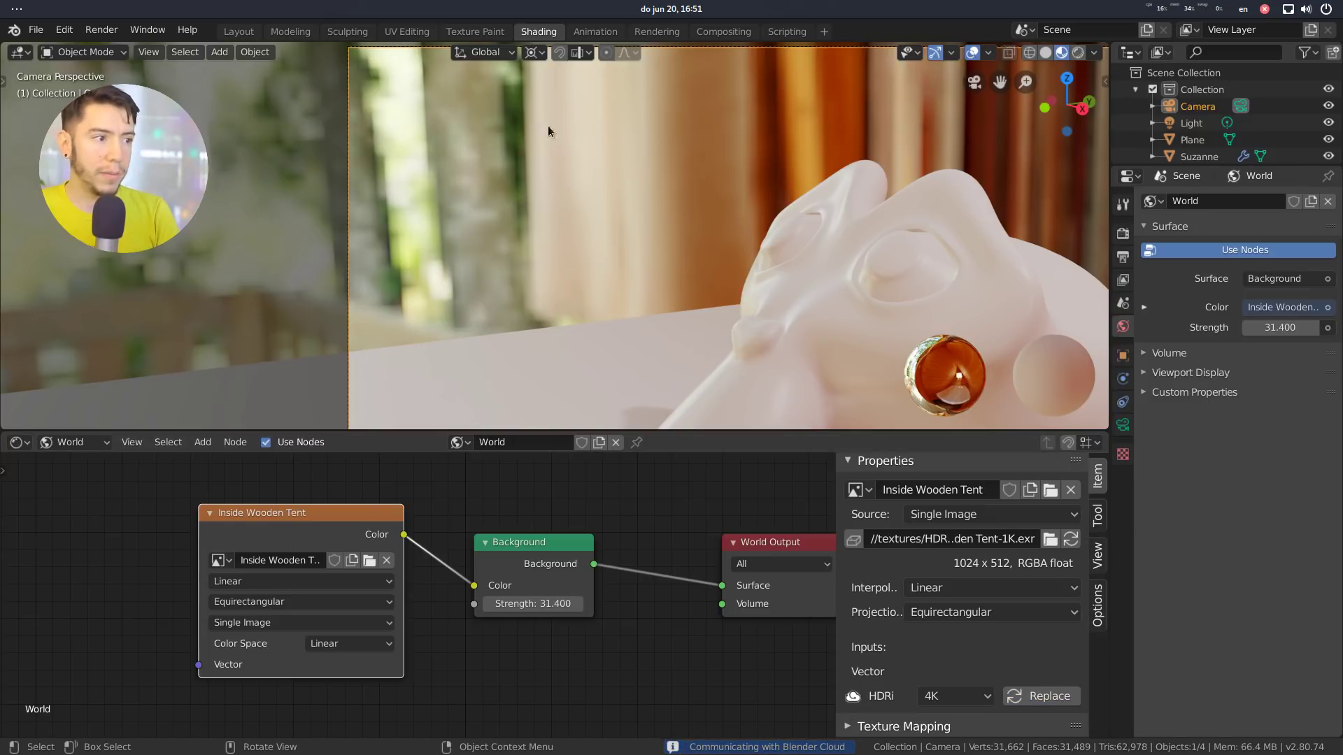
# Step: Examine the detail of the replaced 4K background around the monkey in the camera view
pyautogui.scroll(-4, 539, 217)
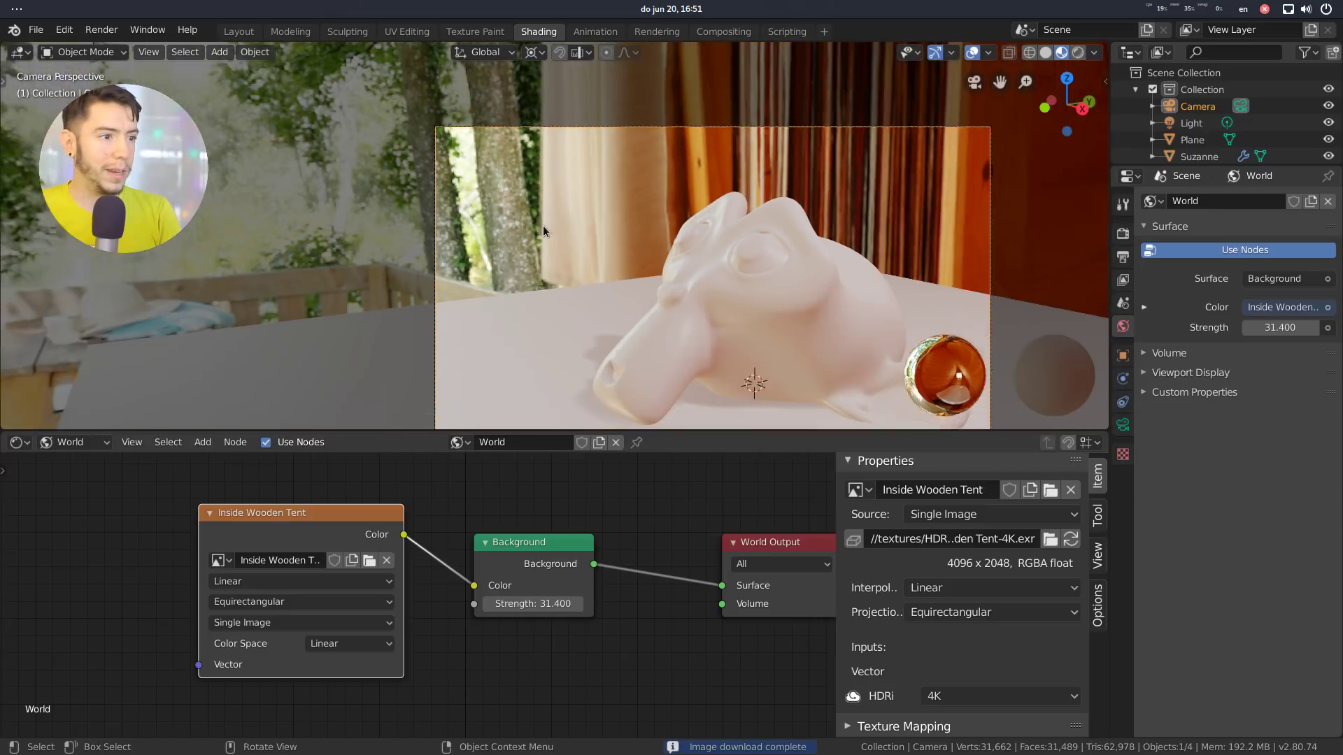
pyautogui.scroll(6, 539, 223)
pyautogui.keyDown('shift'); pyautogui.moveTo(539, 224); pyautogui.dragTo(574, 211, button='middle'); pyautogui.keyUp('shift')
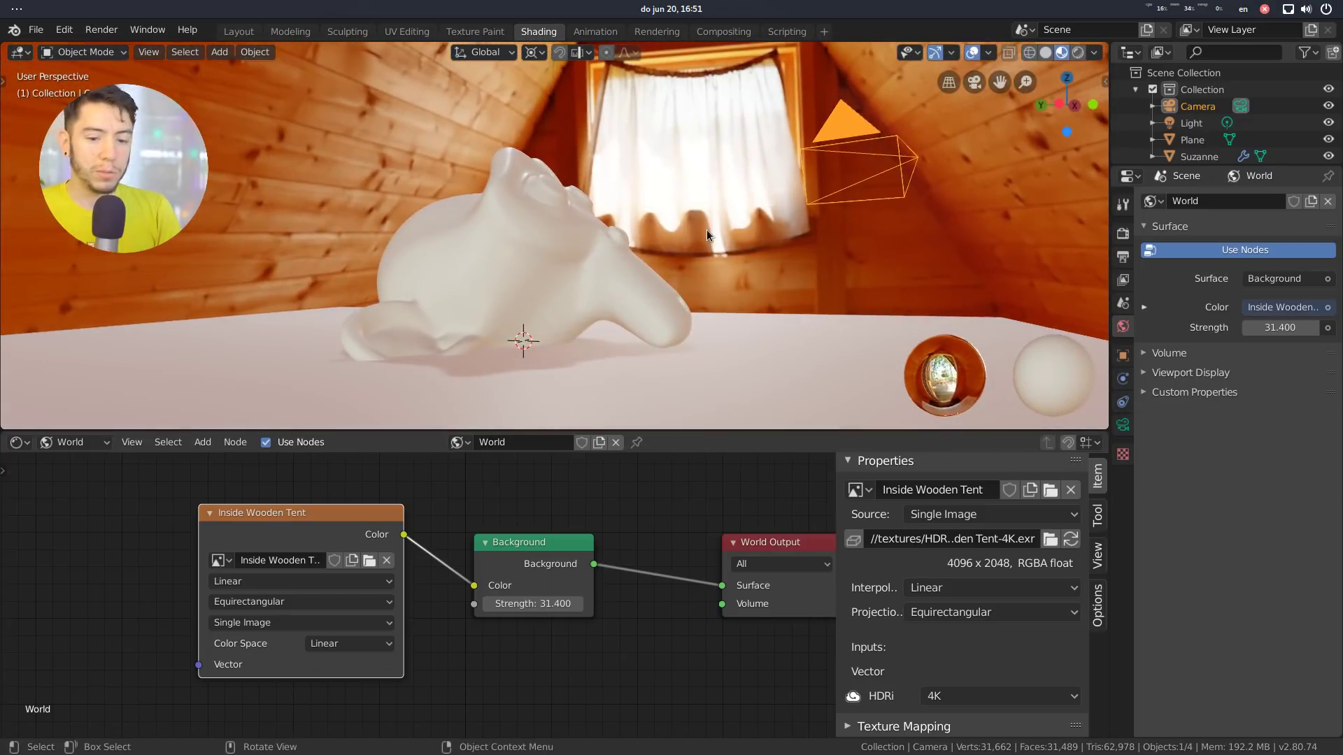
pyautogui.press('KP_0')
pyautogui.scroll(-3, 707, 225)
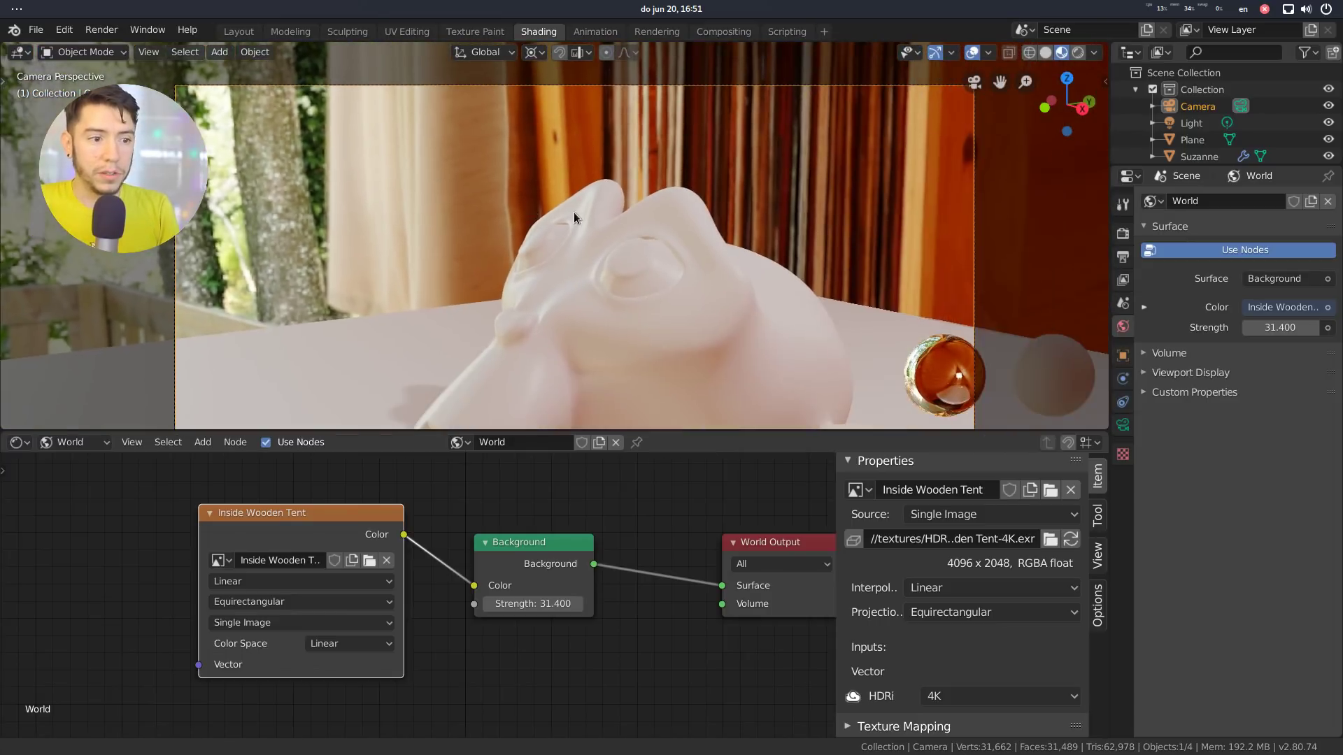
pyautogui.scroll(-2, 669, 302)
# Step: Select the monkey, switch the shader editor to Object shading and create a new material for it
pyautogui.click(668, 302)
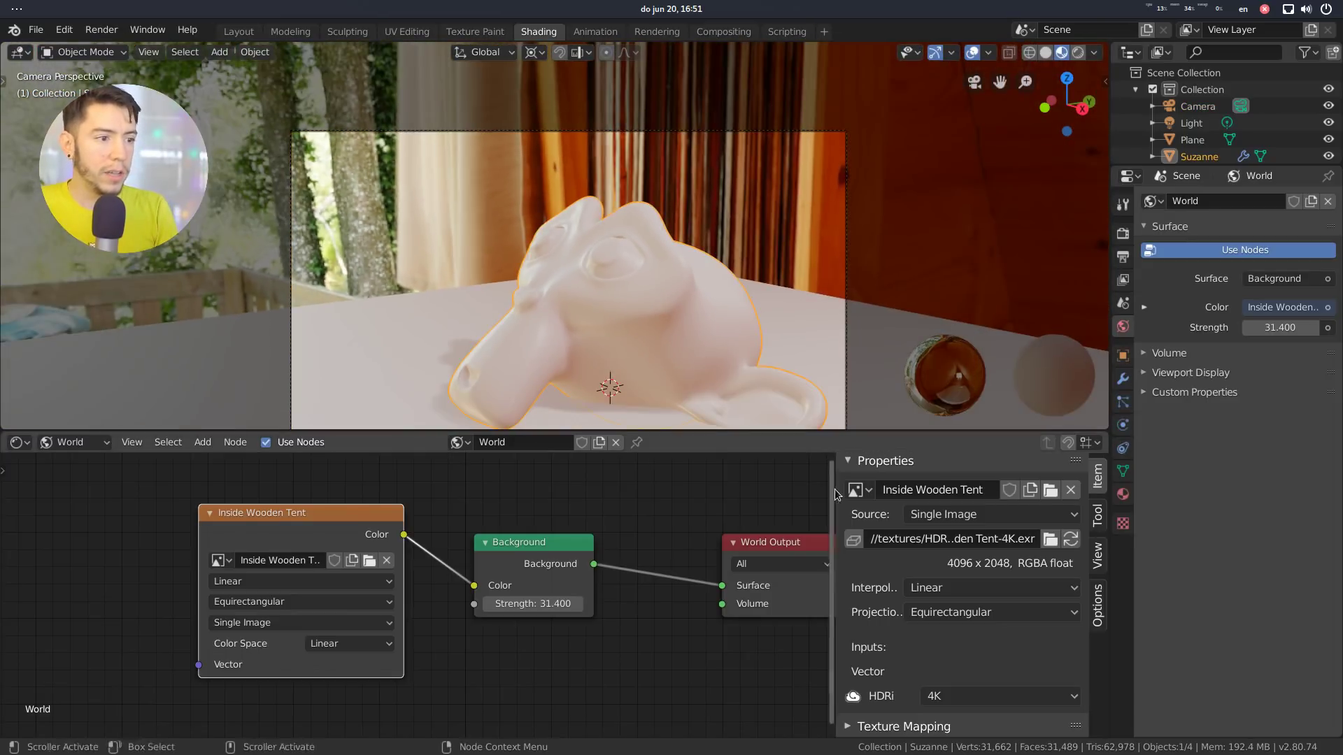
pyautogui.click(84, 442)
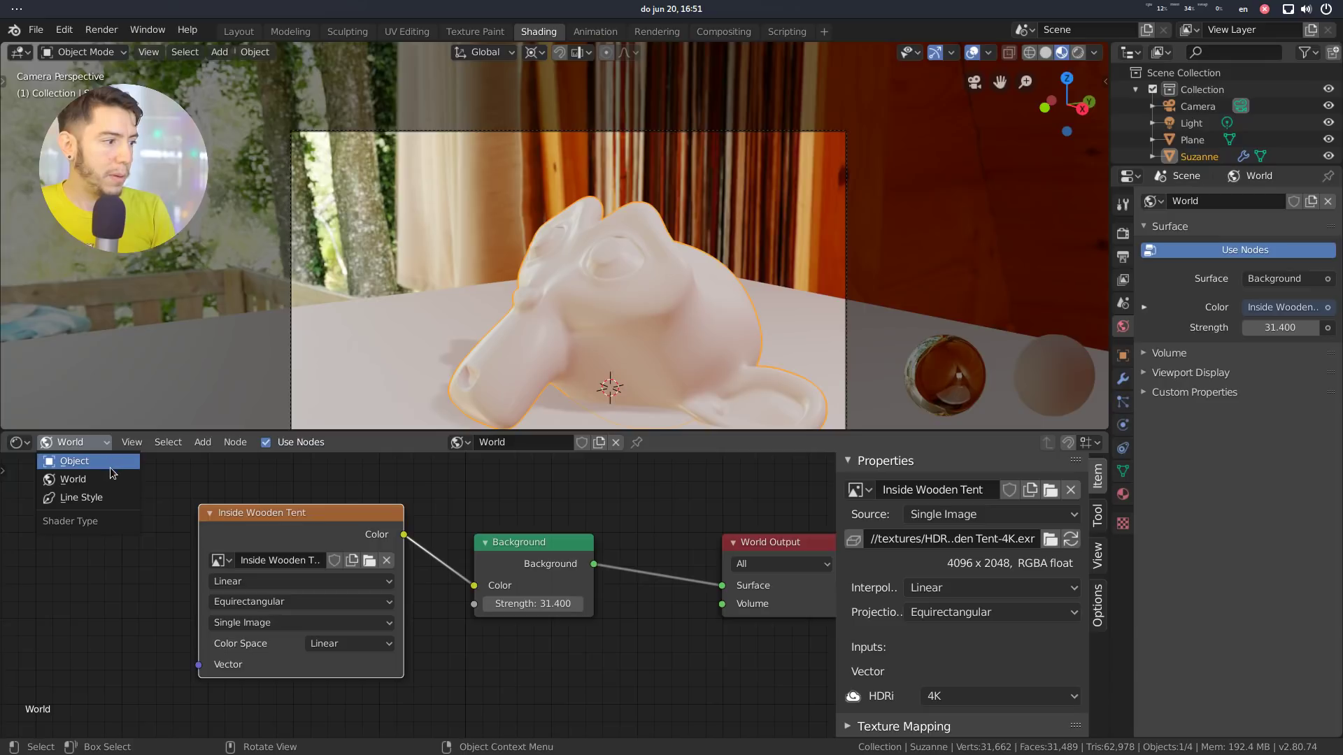
pyautogui.click(100, 462)
pyautogui.click(591, 442)
# Step: Set the monkey material's Metallic to about 0.573 and Roughness to about 0.095 in the Principled BSDF
pyautogui.moveTo(615, 556); pyautogui.dragTo(607, 501, button='middle')
pyautogui.moveTo(550, 651); pyautogui.dragTo(625, 650)
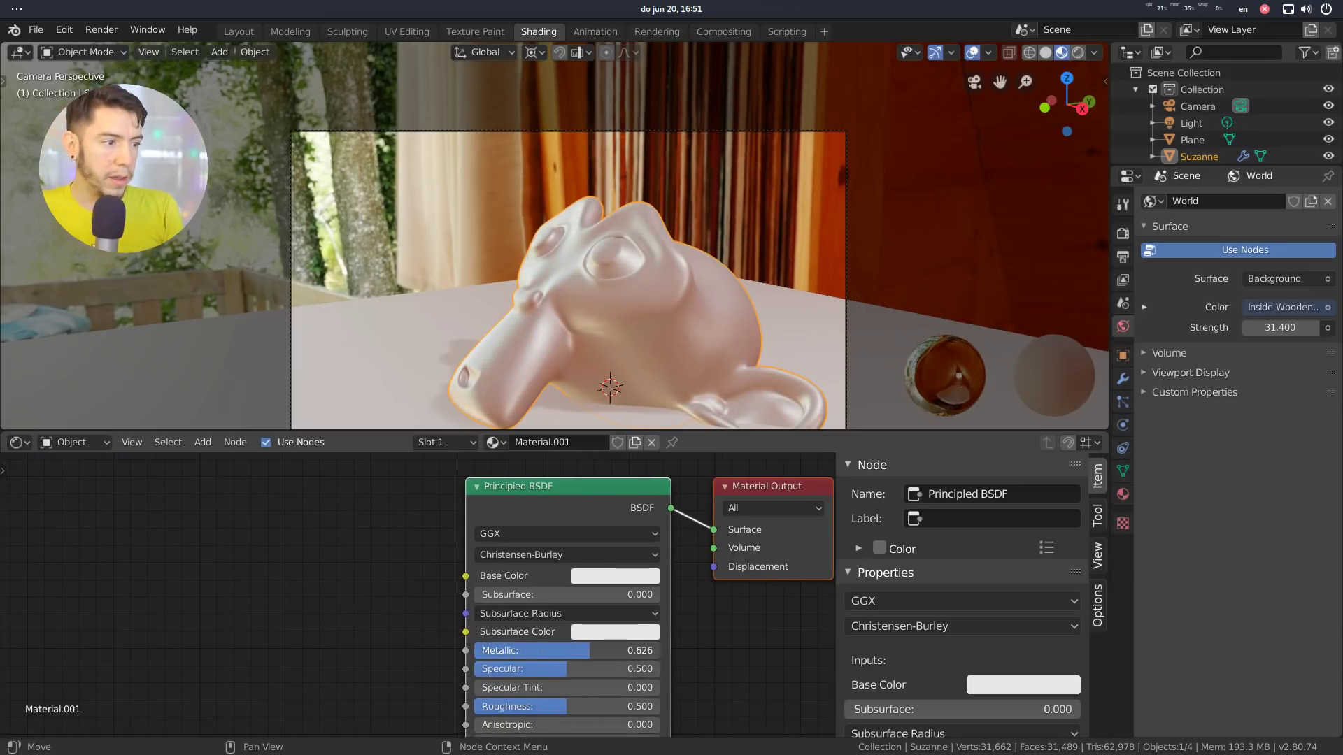
pyautogui.moveTo(566, 706); pyautogui.dragTo(491, 706)
pyautogui.scroll(5, 667, 293)
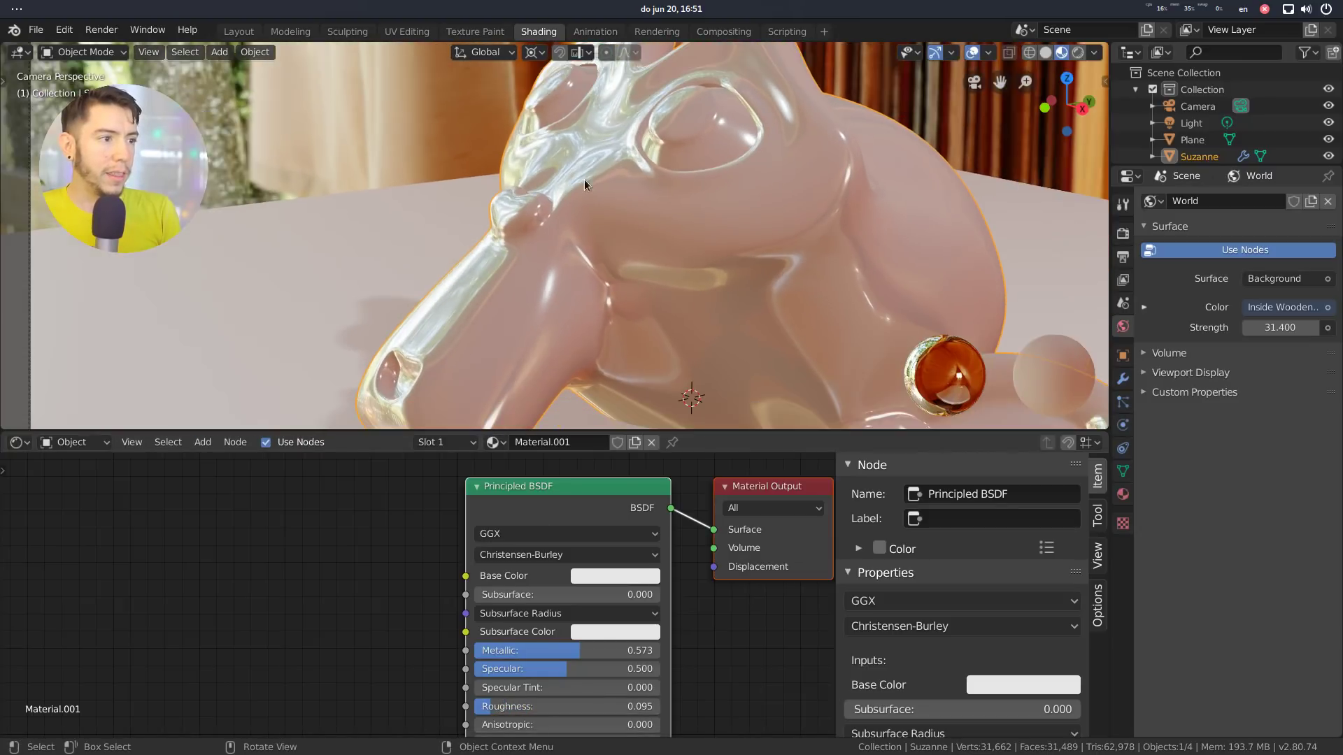
pyautogui.scroll(-6, 584, 179)
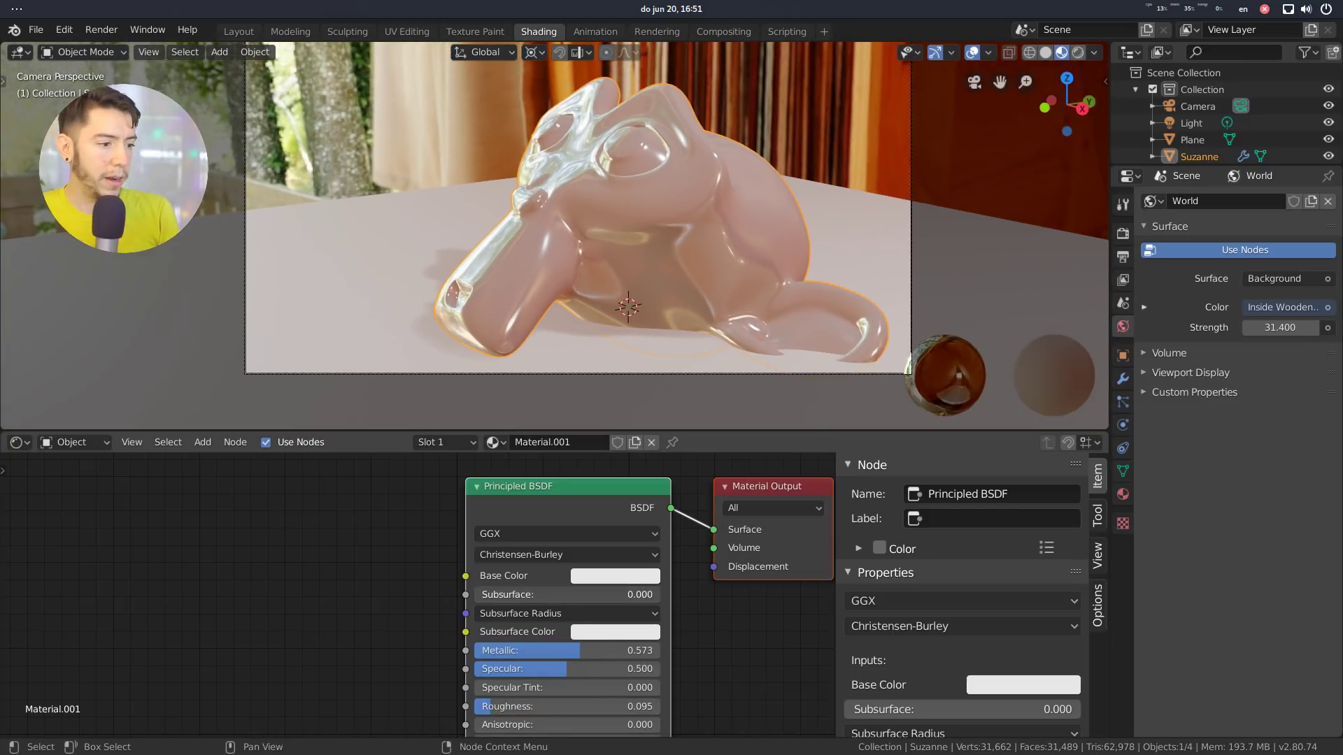
# Step: Set the Principled BSDF's Subsurface to about 0.321 and Roughness to about 0.164
pyautogui.moveTo(521, 594); pyautogui.dragTo(533, 594)
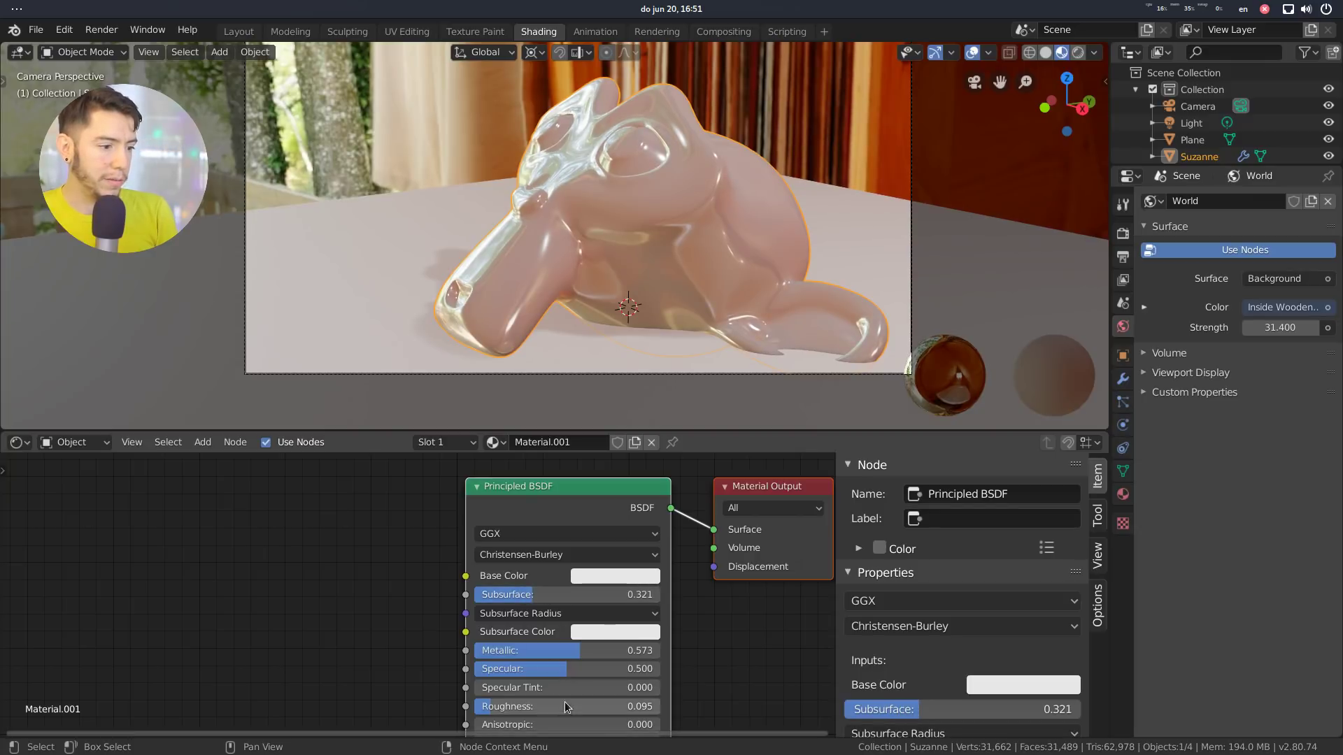
pyautogui.moveTo(505, 706); pyautogui.dragTo(517, 707)
pyautogui.scroll(-3, 635, 320)
pyautogui.scroll(2, 740, 297)
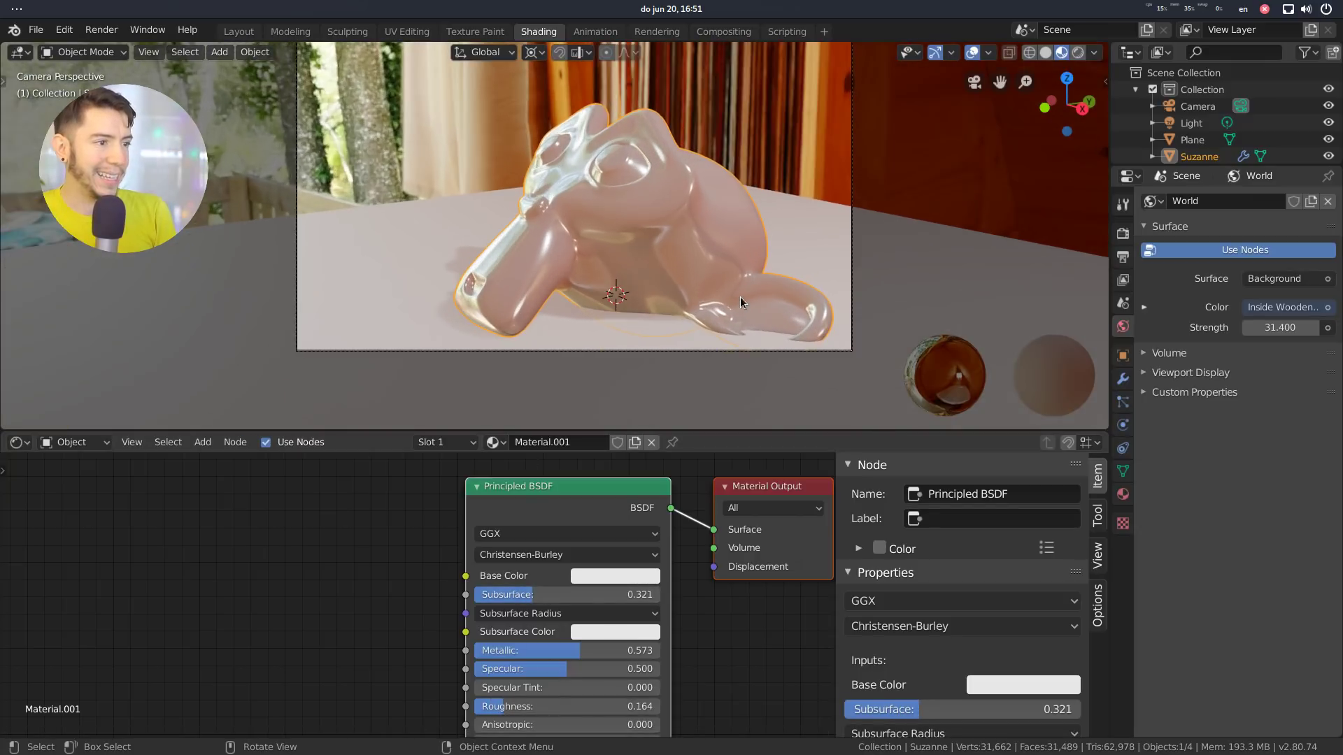
# Step: Reduce the Principled BSDF's Metallic to about 0.435 and check the monkey in the camera view
pyautogui.scroll(-1, 670, 631)
pyautogui.moveTo(670, 631); pyautogui.dragTo(680, 602, button='middle')
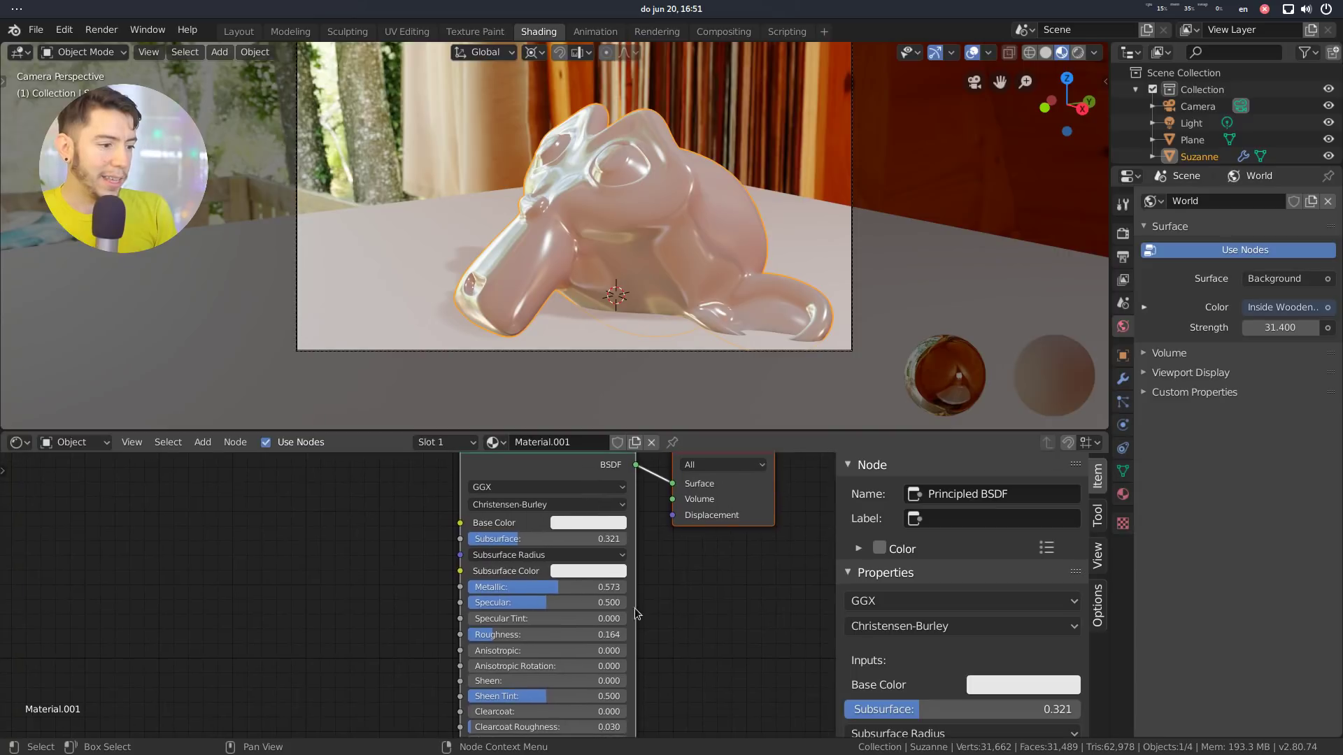
pyautogui.moveTo(563, 587); pyautogui.dragTo(542, 587)
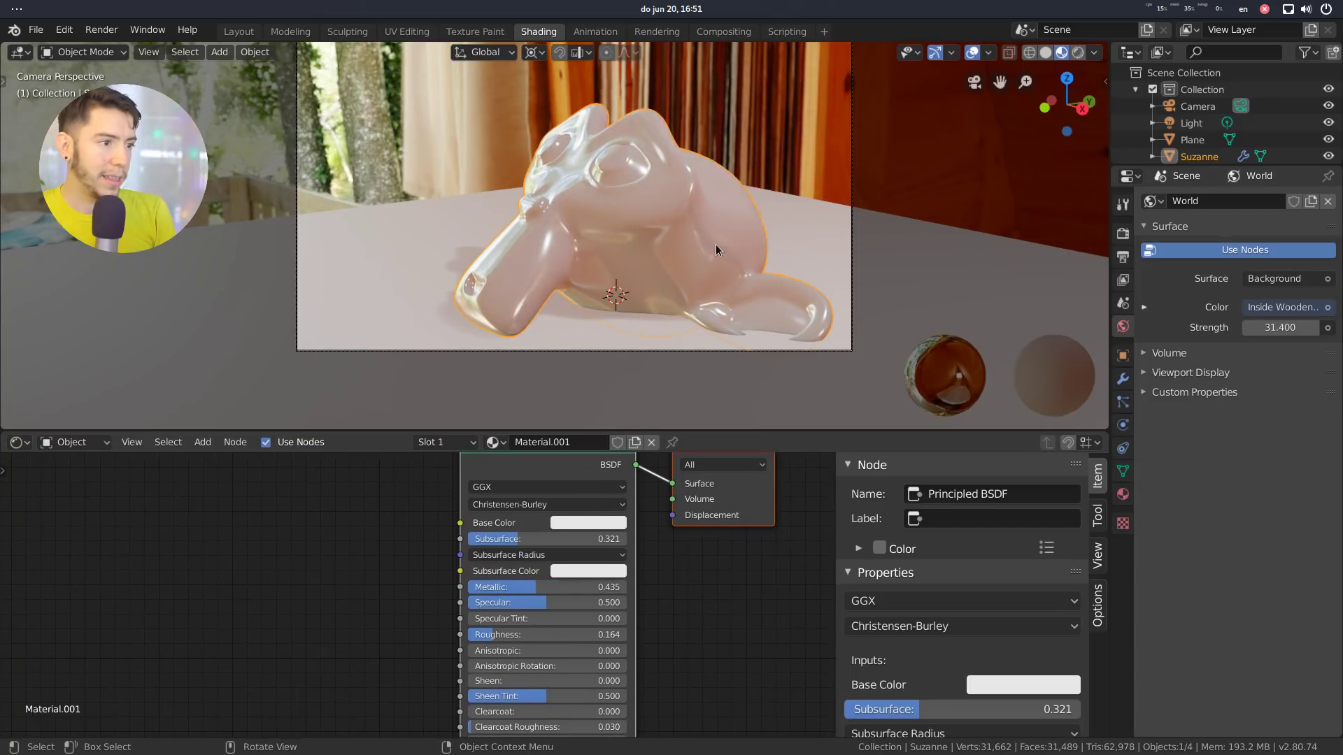
pyautogui.scroll(-2, 508, 200)
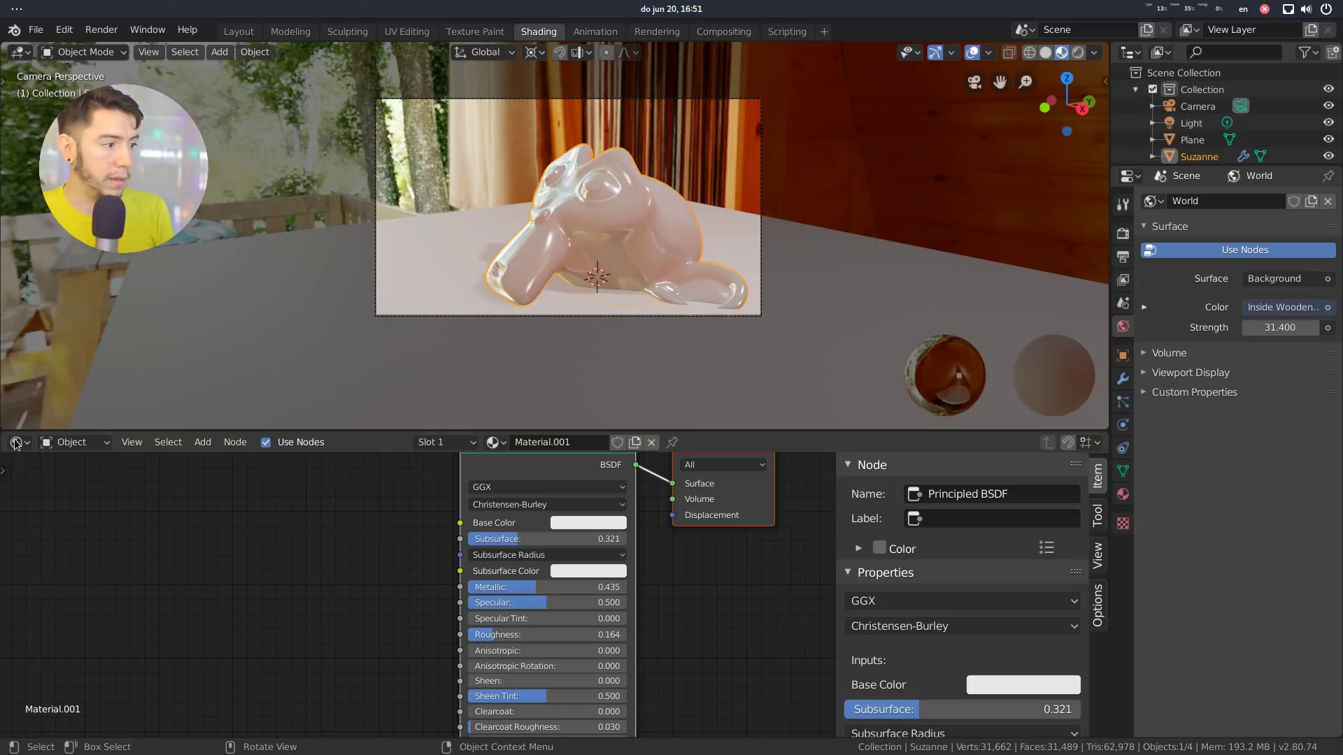
# Step: Switch the shader editor back to the World nodes and fit them all in view
pyautogui.click(73, 442)
pyautogui.click(73, 479)
pyautogui.press('Home')
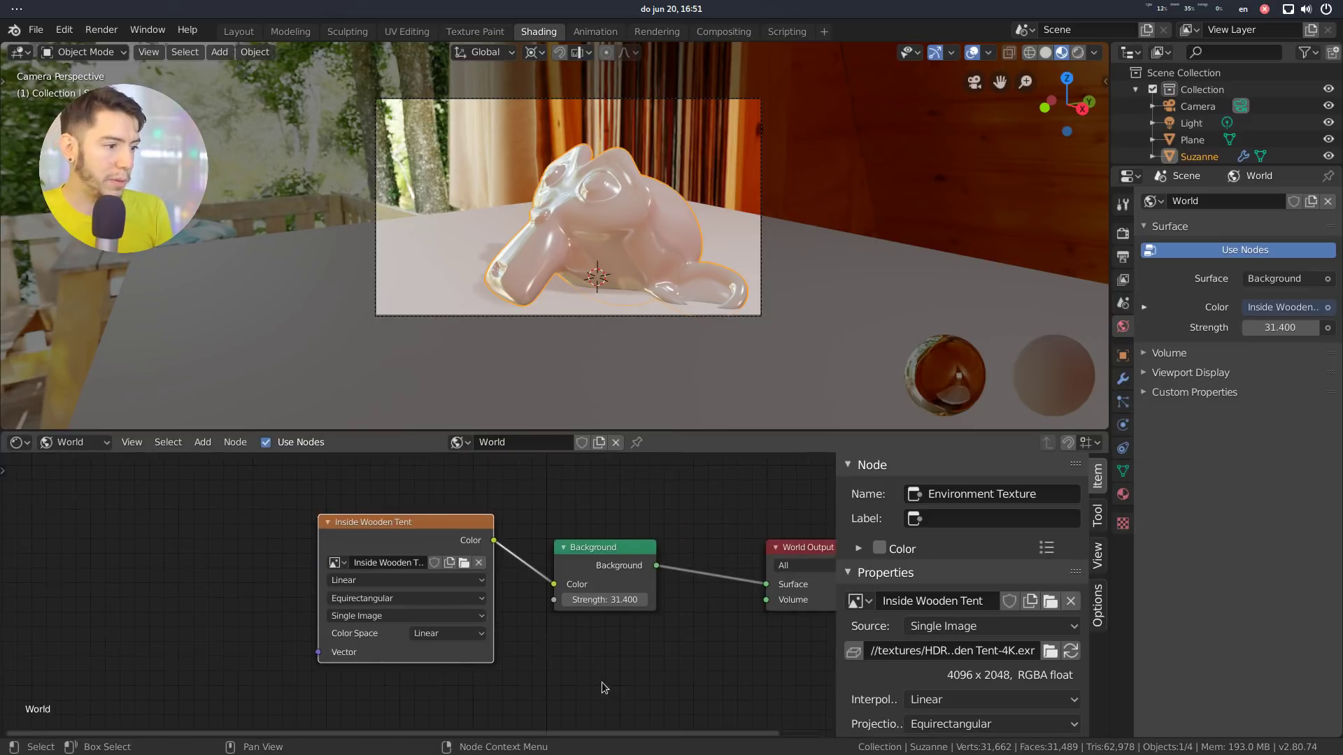
# Step: Enable the Node Wrangler add-on in the Preferences and close the window
pyautogui.press('F4')
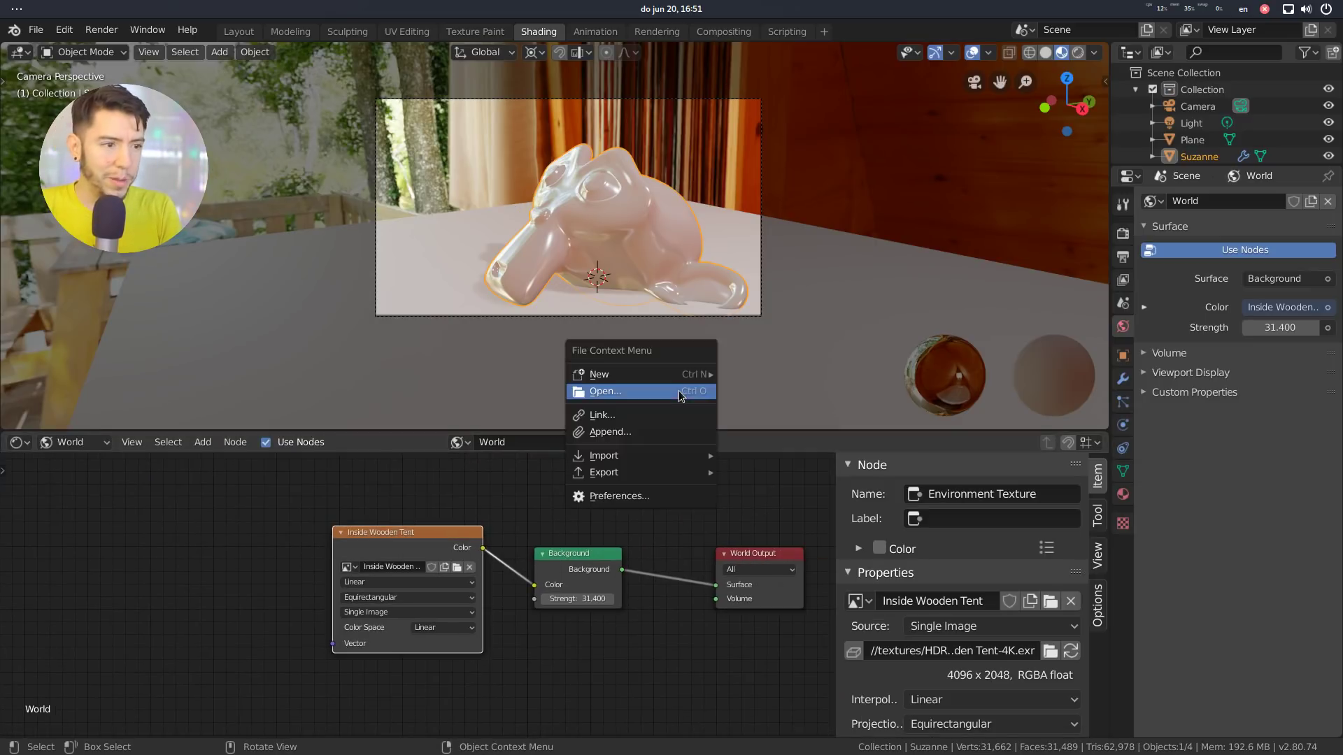
pyautogui.click(642, 496)
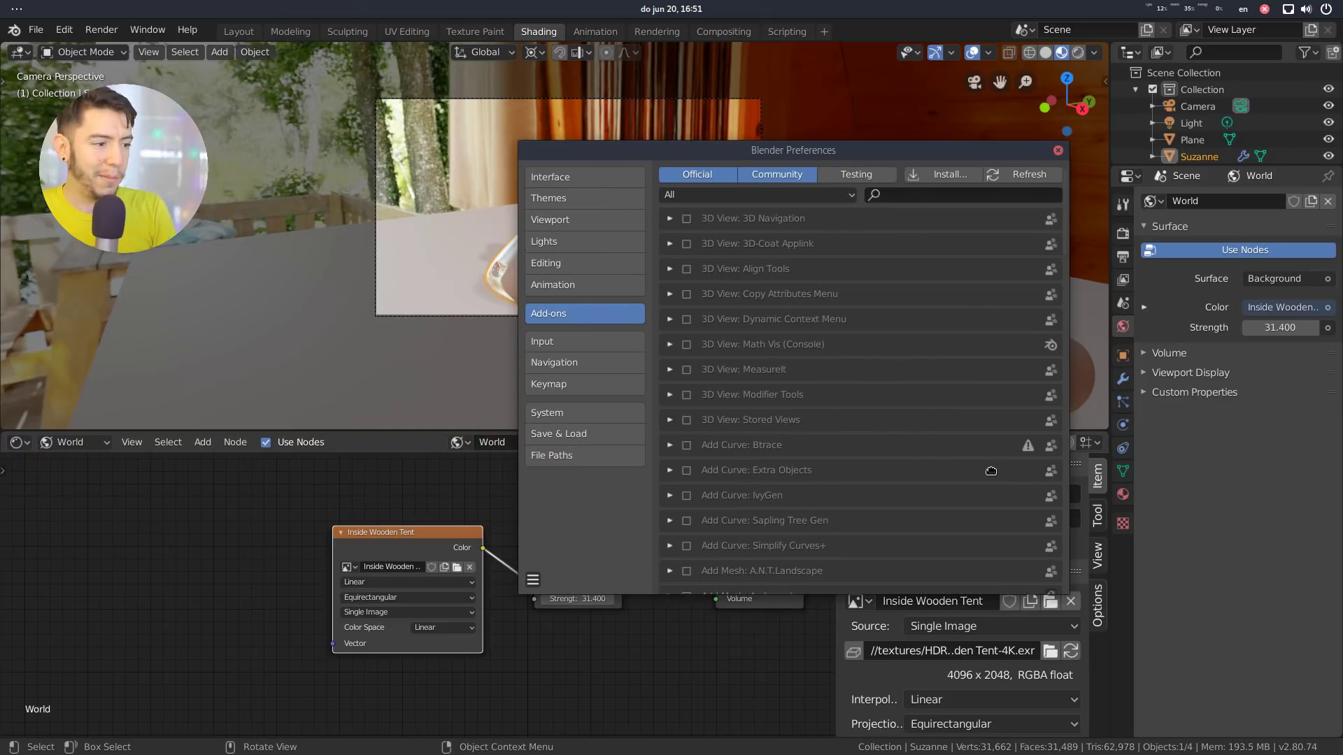
pyautogui.click(986, 194)
pyautogui.write('nod')
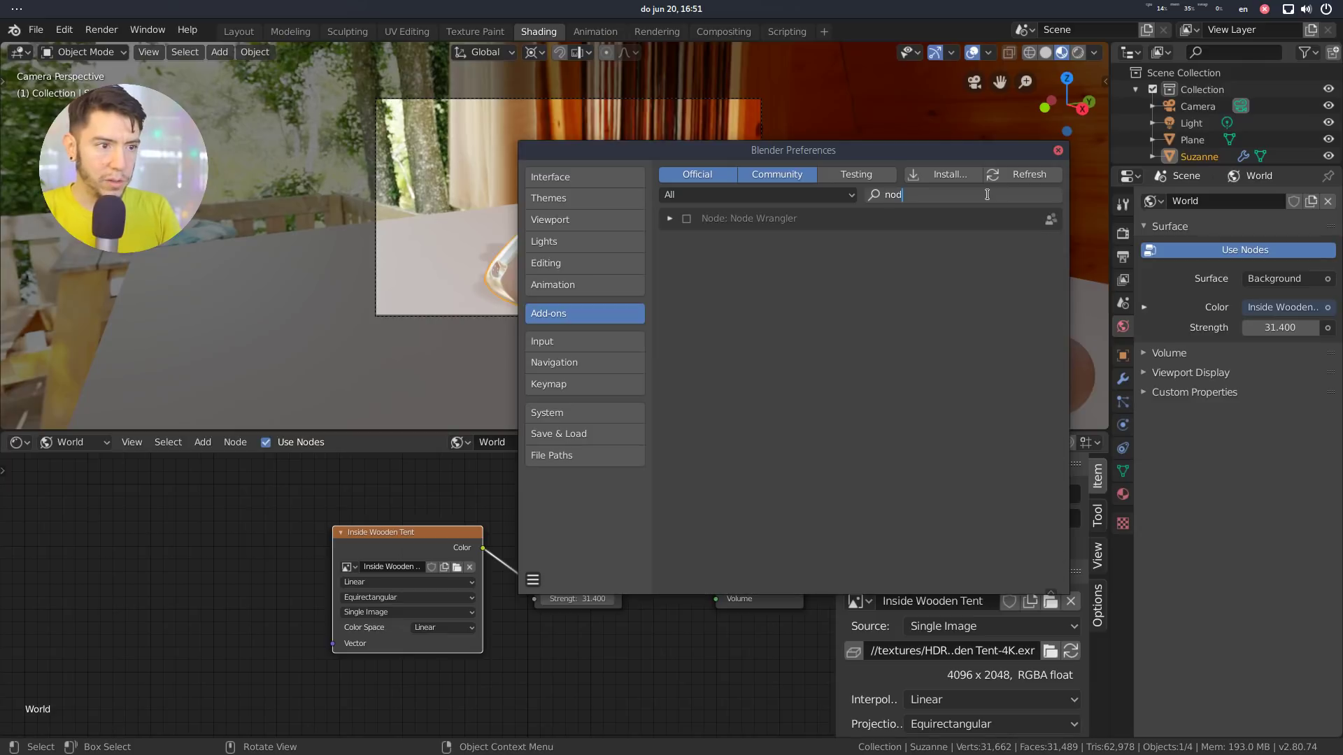
pyautogui.write('e')
pyautogui.press('Return')
pyautogui.click(686, 219)
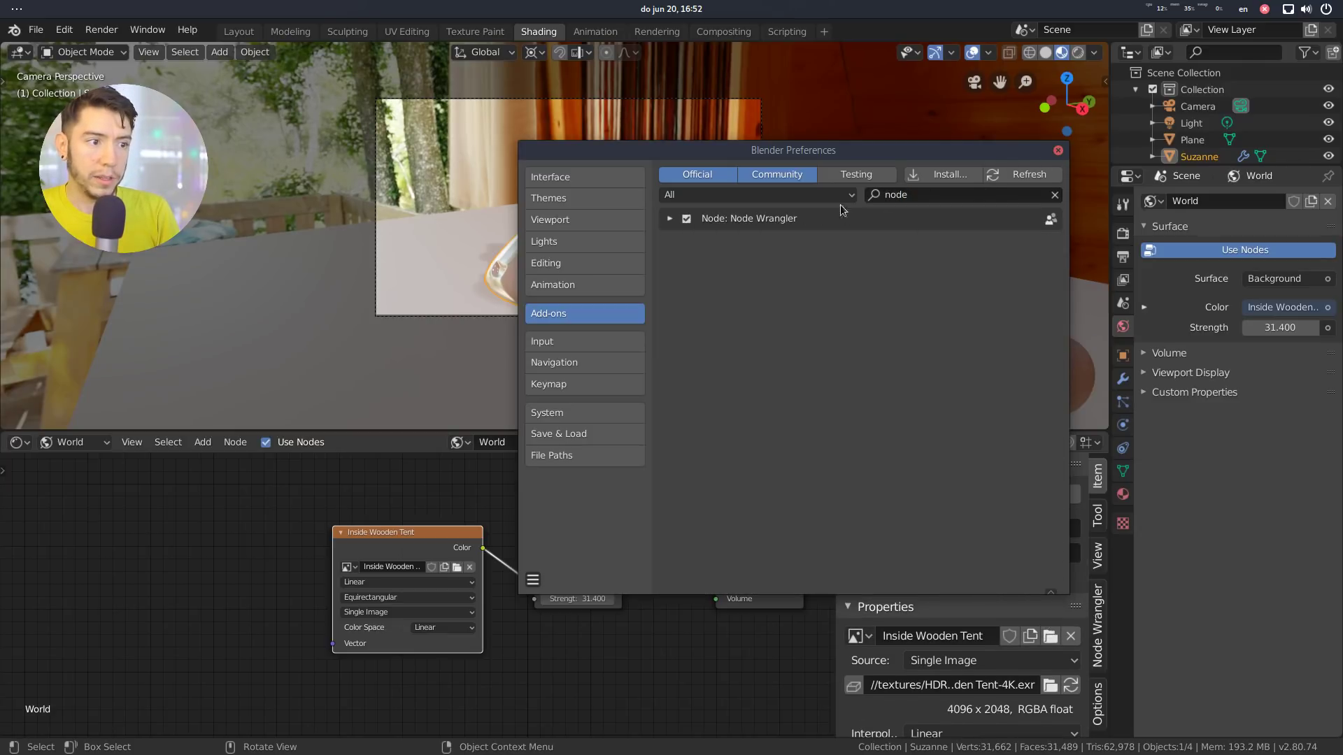
pyautogui.click(1056, 151)
# Step: Add Texture Coordinate and Mapping nodes to the Inside Wooden Tent environment texture with Node Wrangler
pyautogui.moveTo(396, 535); pyautogui.dragTo(409, 527)
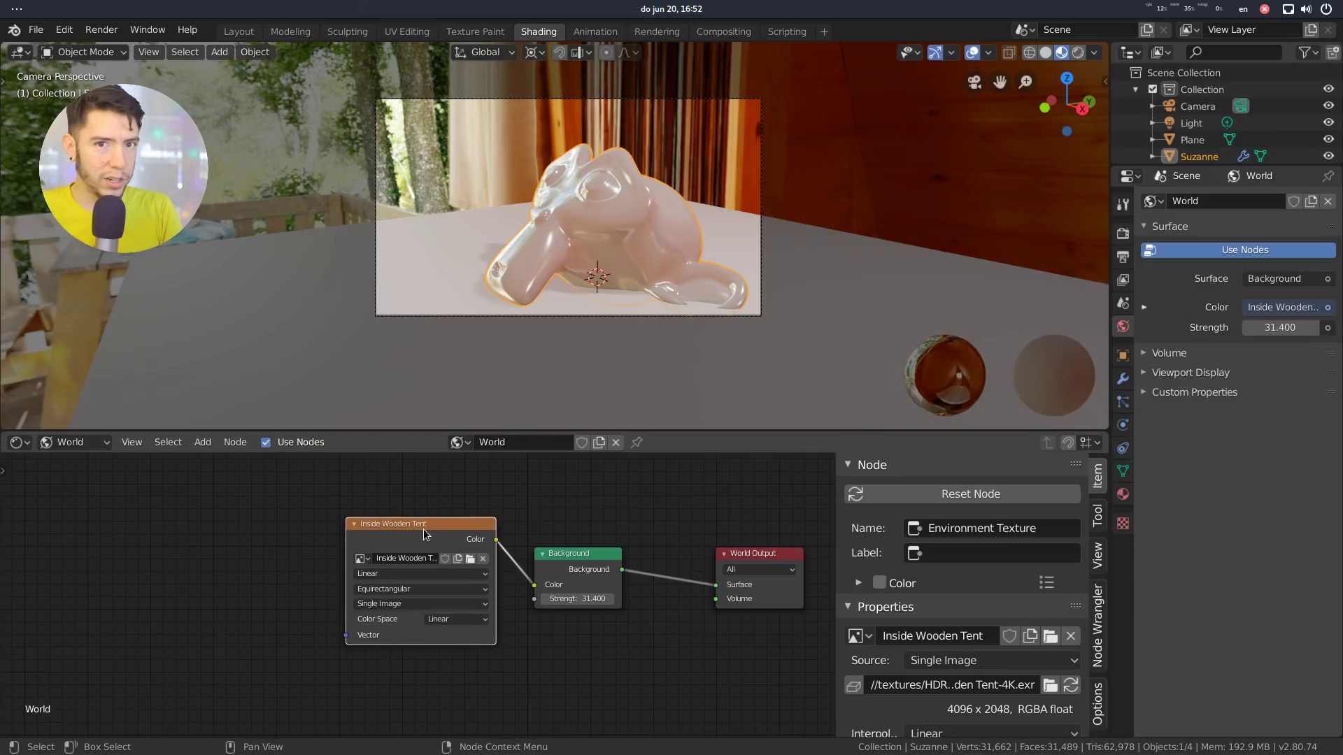
pyautogui.moveTo(441, 535); pyautogui.dragTo(479, 533, button='middle')
pyautogui.hotkey('ctrl', 't')
pyautogui.moveTo(595, 545); pyautogui.dragTo(775, 519, button='middle')
pyautogui.scroll(5, 650, 539)
pyautogui.moveTo(602, 589); pyautogui.dragTo(589, 627, button='middle')
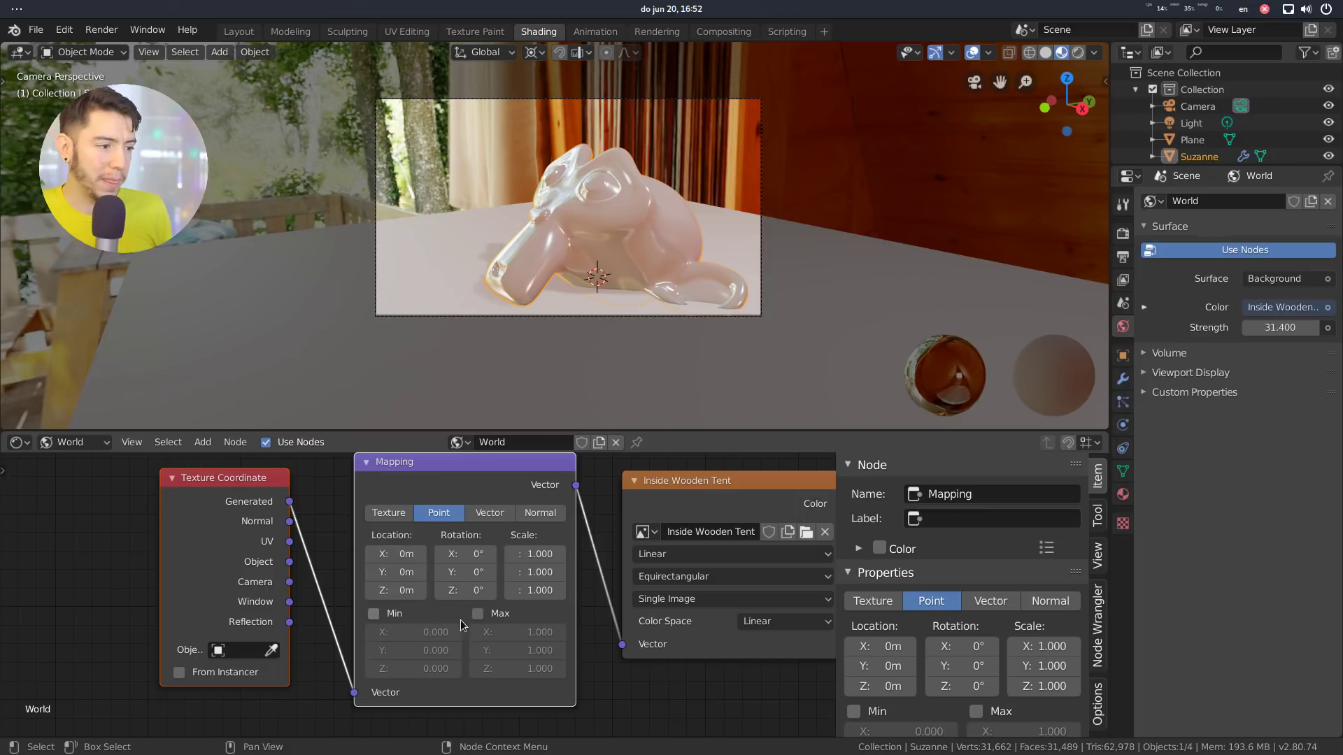
# Step: Rotate the environment around Z to about 22.9° in the Mapping node and check the monkey in the camera view
pyautogui.moveTo(476, 591)
pyautogui.mouseDown()
pyautogui.moveTo(528, 591)
pyautogui.moveTo(455, 592)
pyautogui.mouseUp()
pyautogui.scroll(7, 688, 188)
pyautogui.keyDown('shift'); pyautogui.moveTo(689, 188); pyautogui.dragTo(647, 344, button='middle'); pyautogui.keyUp('shift')
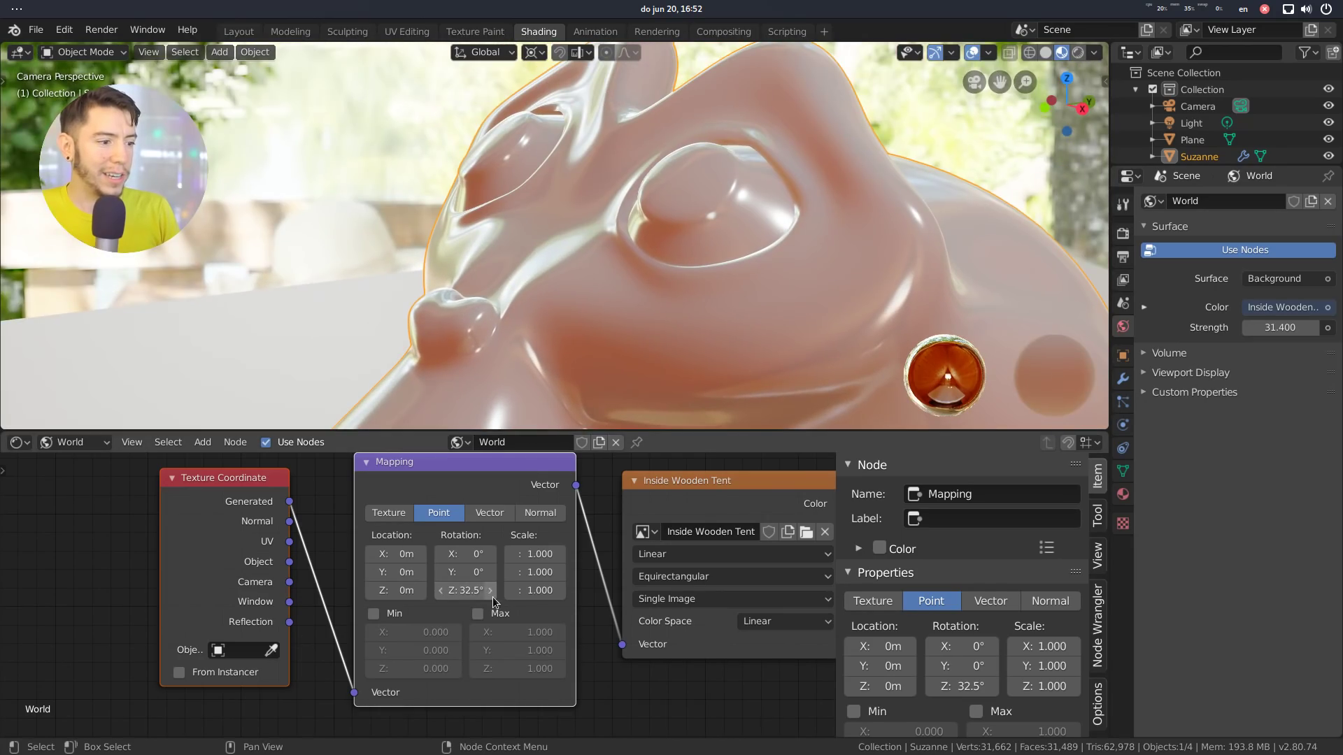
pyautogui.moveTo(492, 597)
pyautogui.mouseDown()
pyautogui.moveTo(435, 597)
pyautogui.moveTo(486, 591)
pyautogui.mouseUp()
pyautogui.scroll(-8, 617, 344)
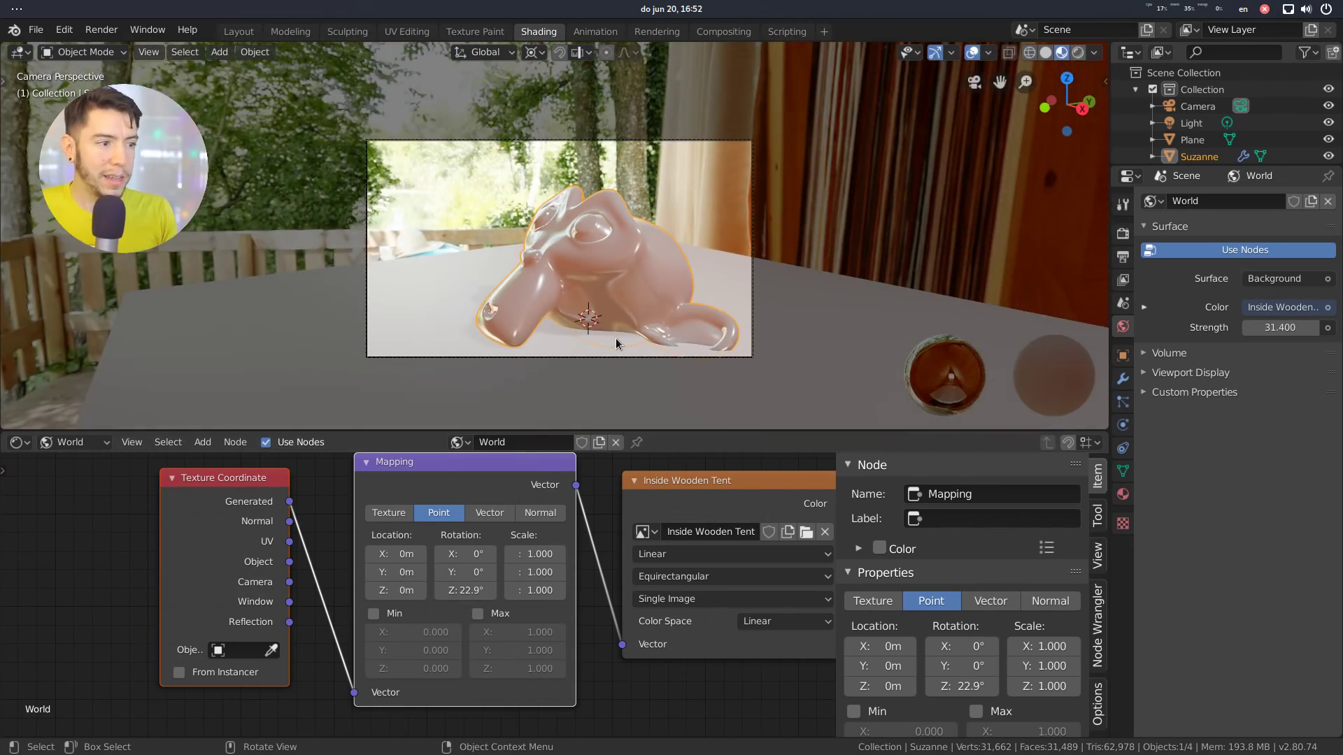
pyautogui.scroll(1, 616, 339)
pyautogui.scroll(-3, 606, 323)
pyautogui.scroll(4, 619, 306)
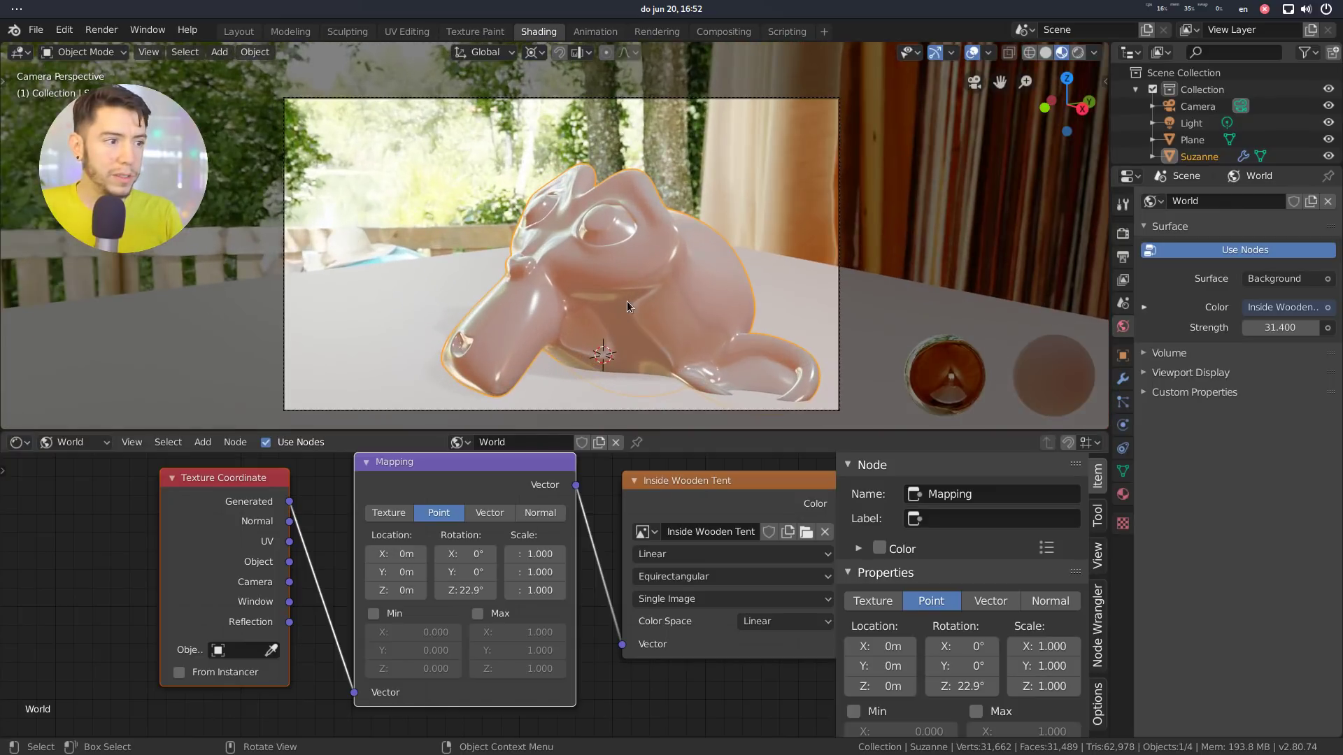
# Step: Enable Depth of Field on the camera and sample its Focus Distance from the monkey's face
pyautogui.click(838, 125)
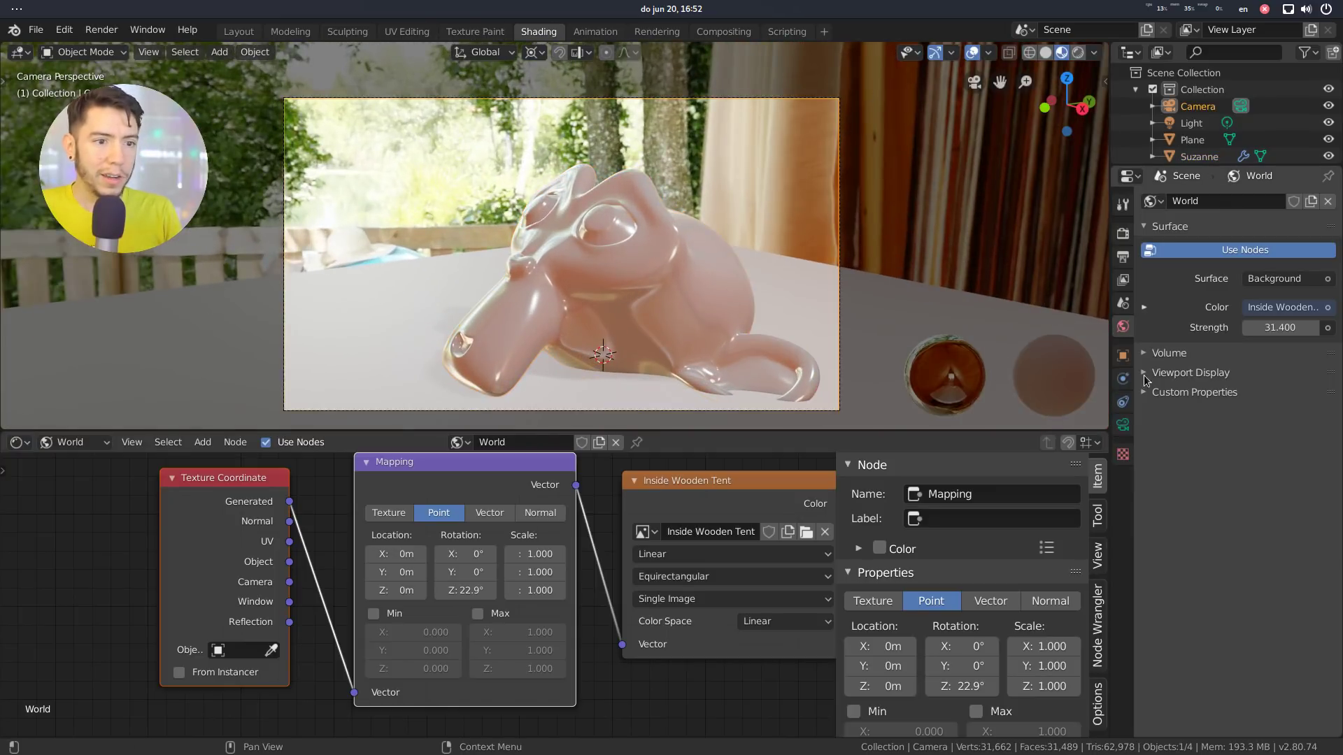
pyautogui.click(1123, 423)
pyautogui.click(1164, 409)
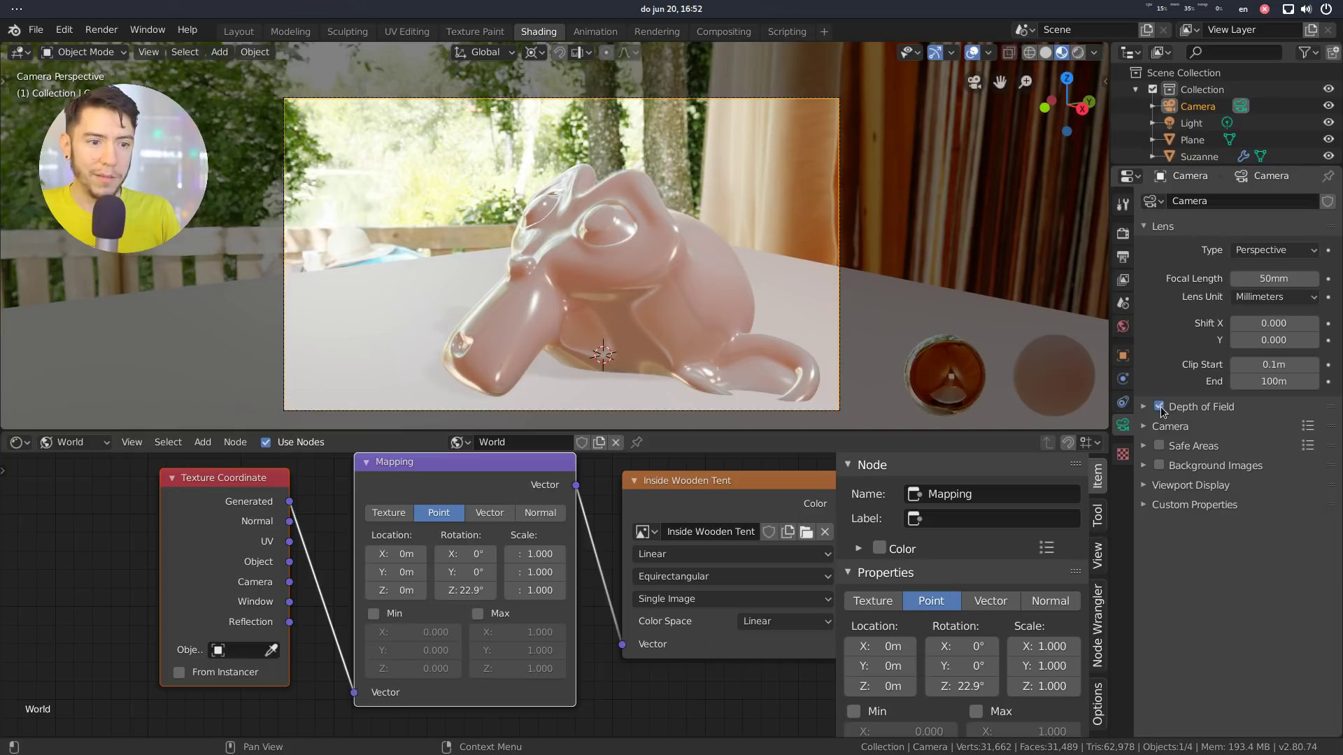
pyautogui.click(1218, 410)
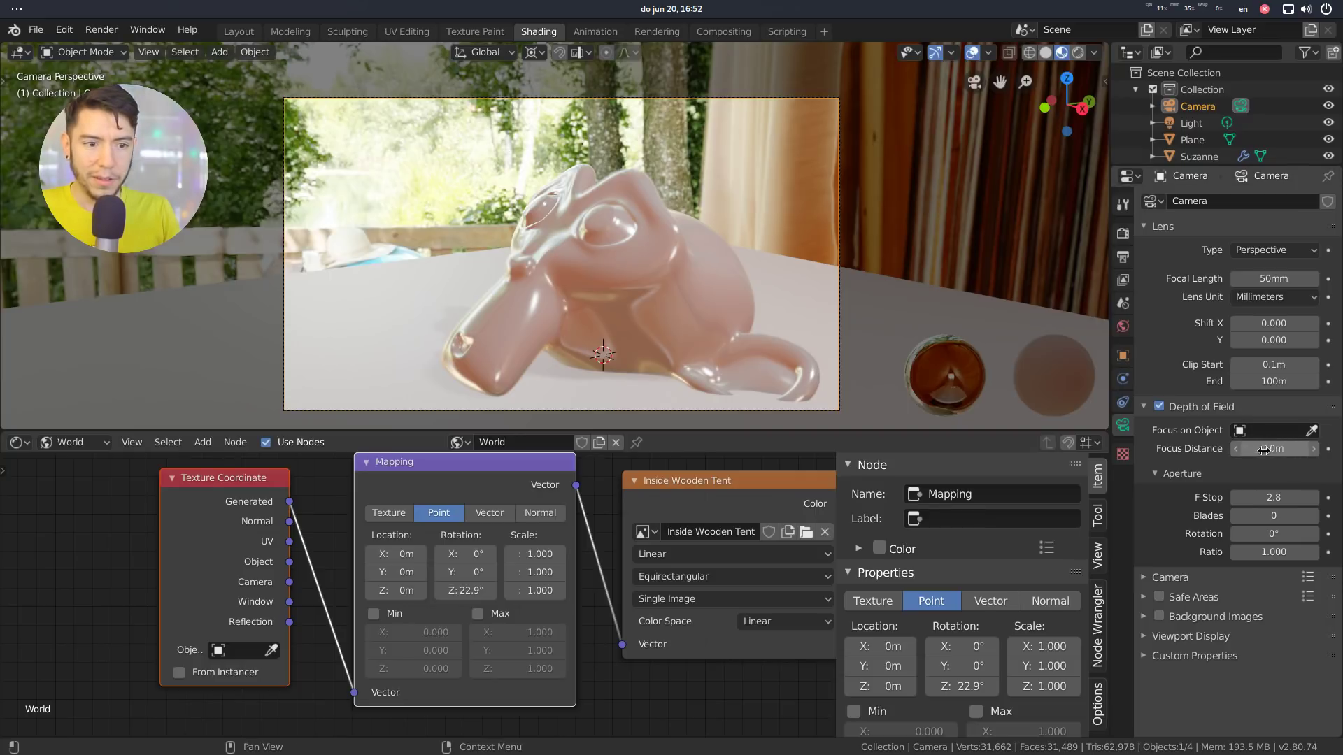
pyautogui.press('e')
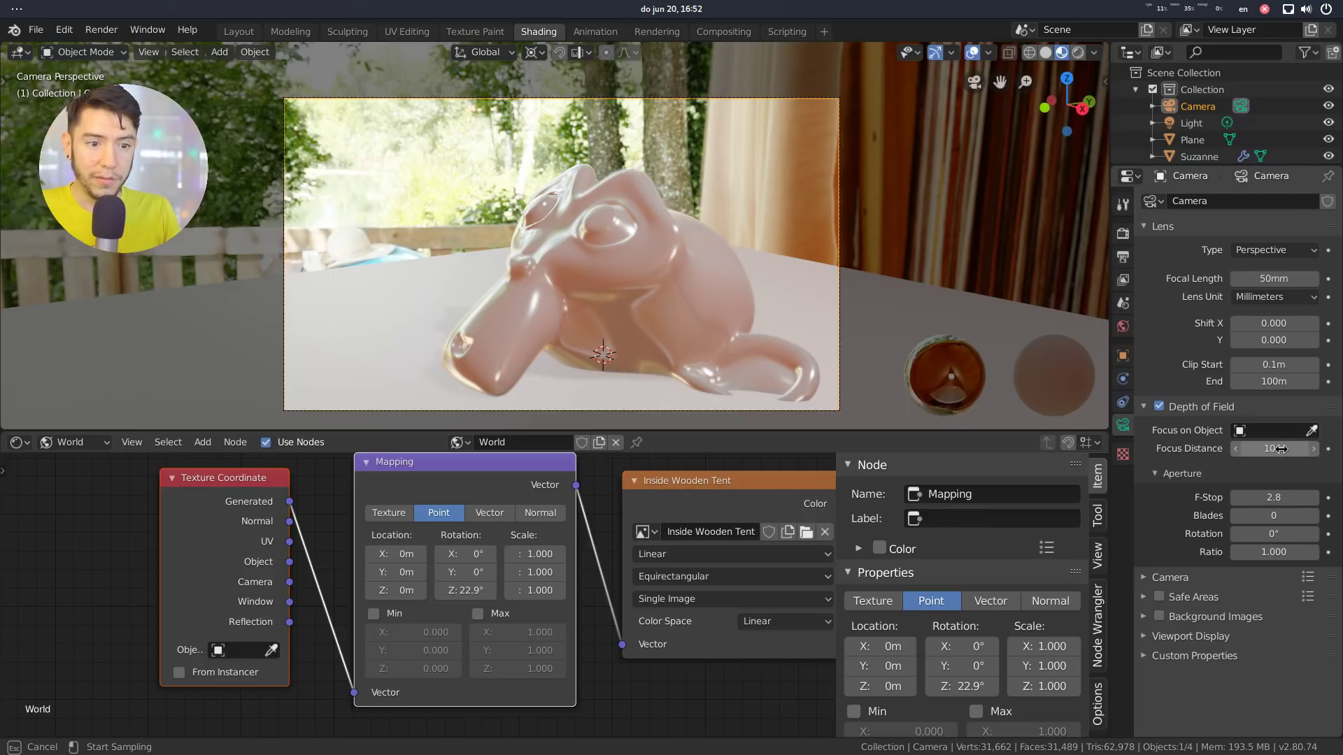
pyautogui.click(546, 255)
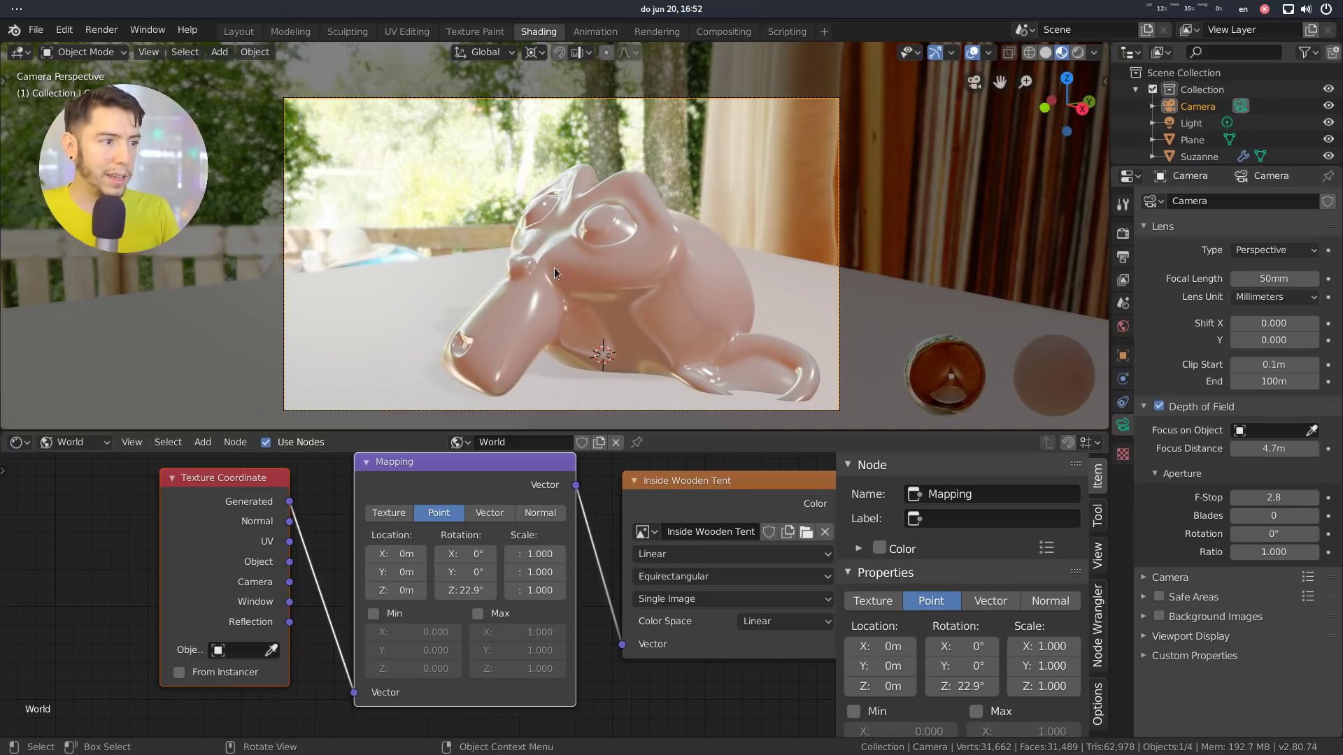
# Step: Lower the camera's F-Stop to 0.2 and inspect the background blur up close
pyautogui.moveTo(1273, 497); pyautogui.dragTo(1252, 497)
pyautogui.scroll(10, 650, 266)
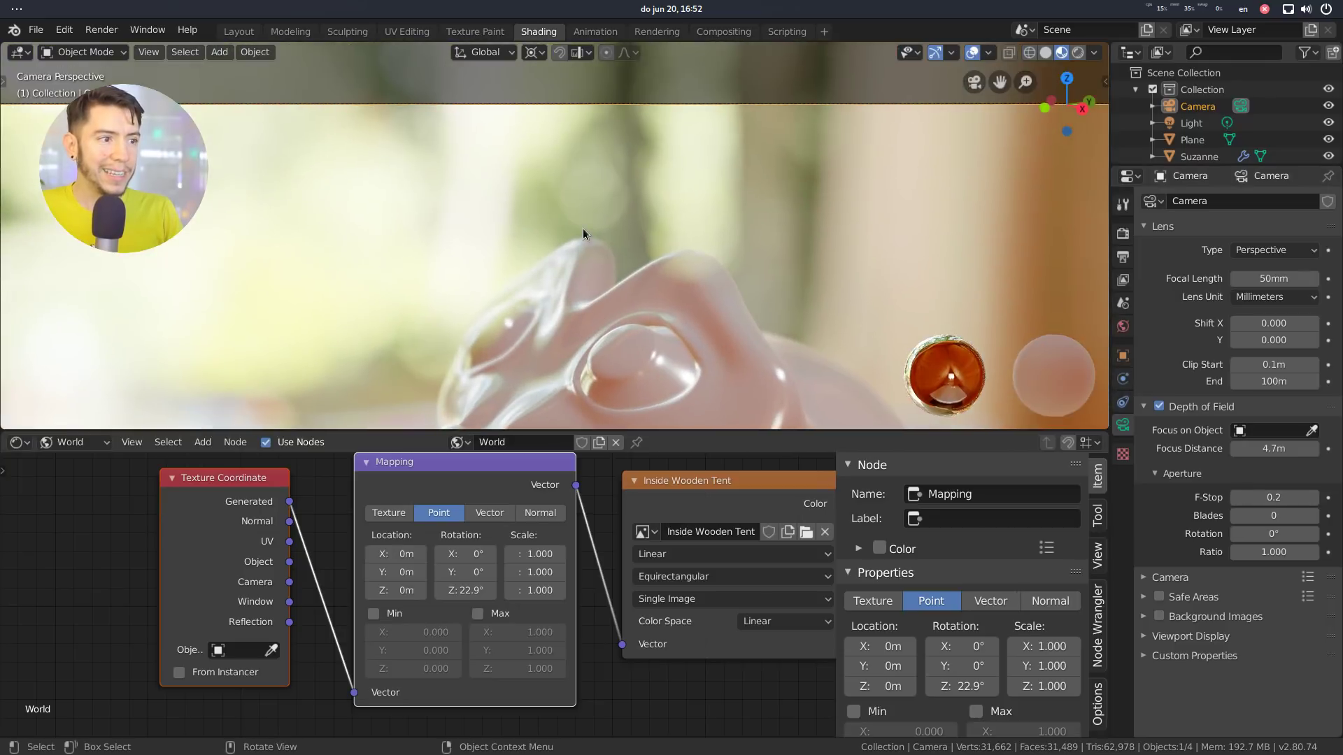
pyautogui.scroll(-3, 633, 182)
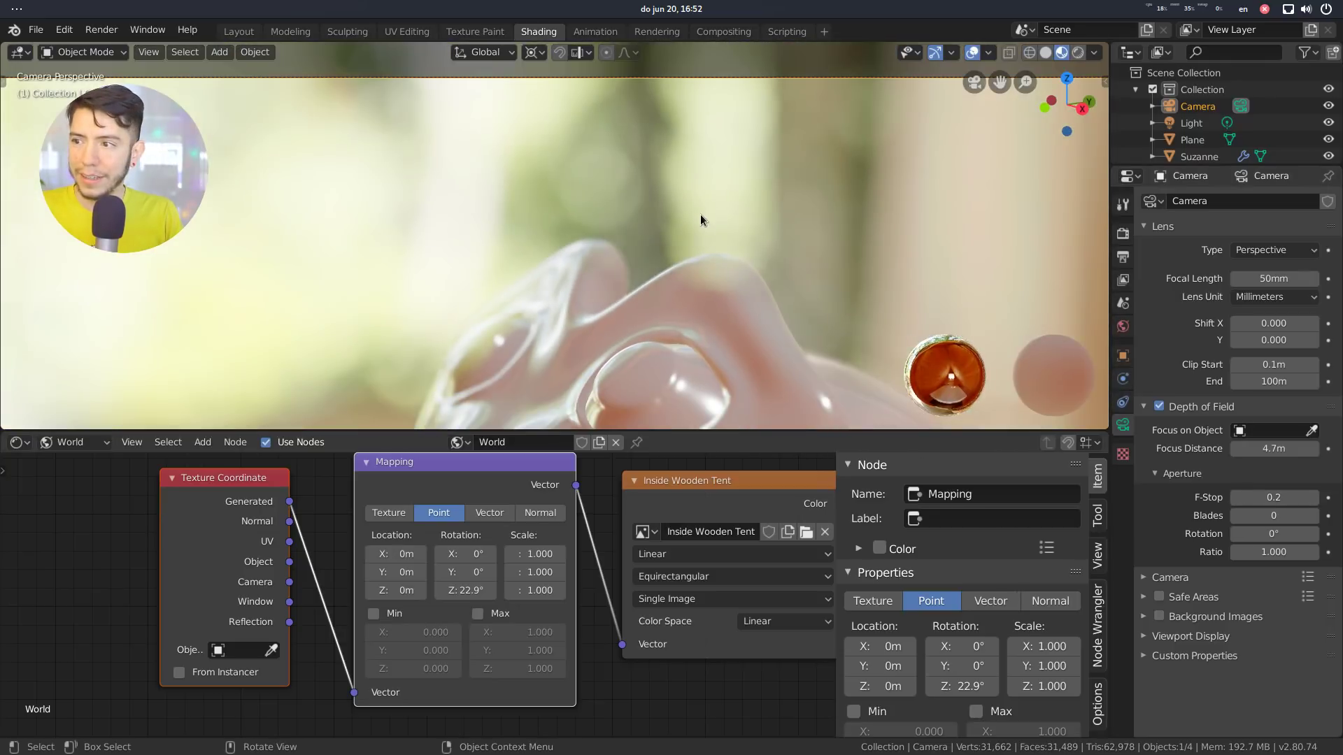
pyautogui.scroll(1, 700, 217)
pyautogui.scroll(-2, 707, 224)
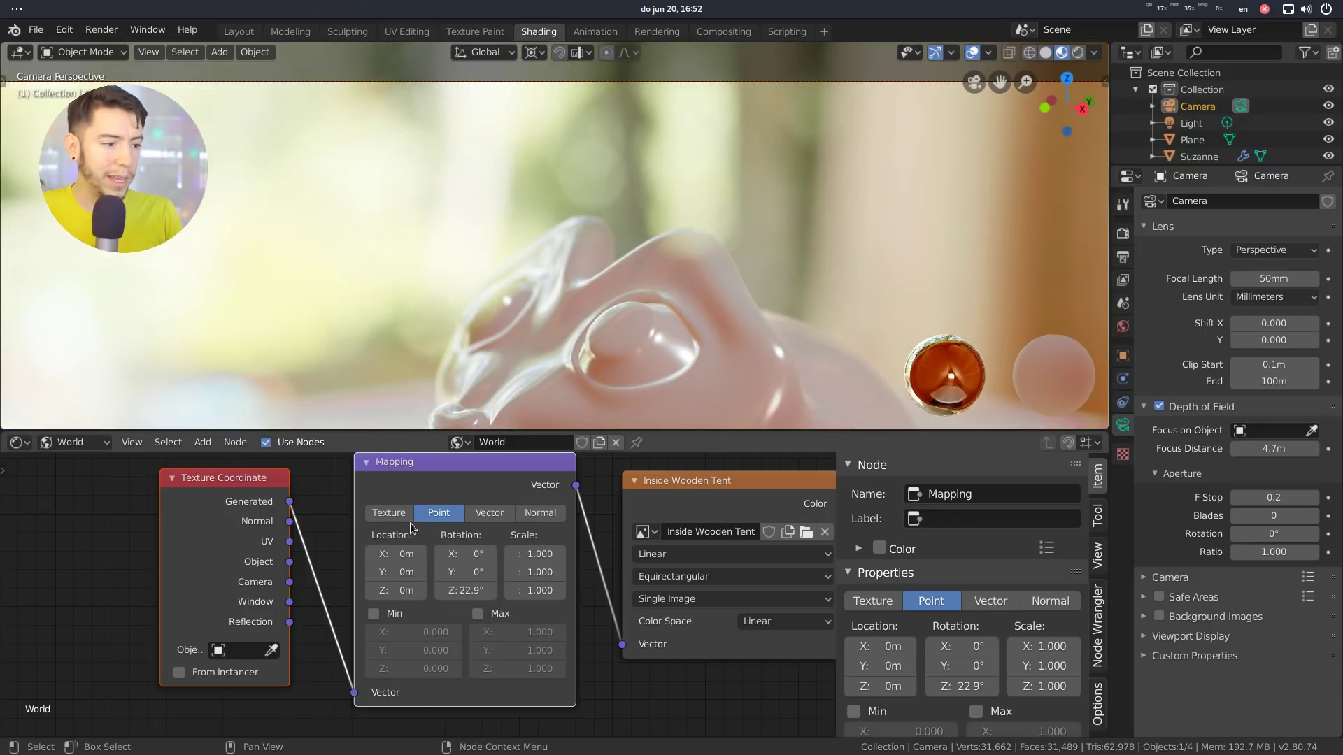
# Step: Replace the Inside Wooden Tent HDRi with its 1K variation and compare the blurred background
pyautogui.click(672, 487)
pyautogui.scroll(-3, 1009, 625)
pyautogui.click(1006, 689)
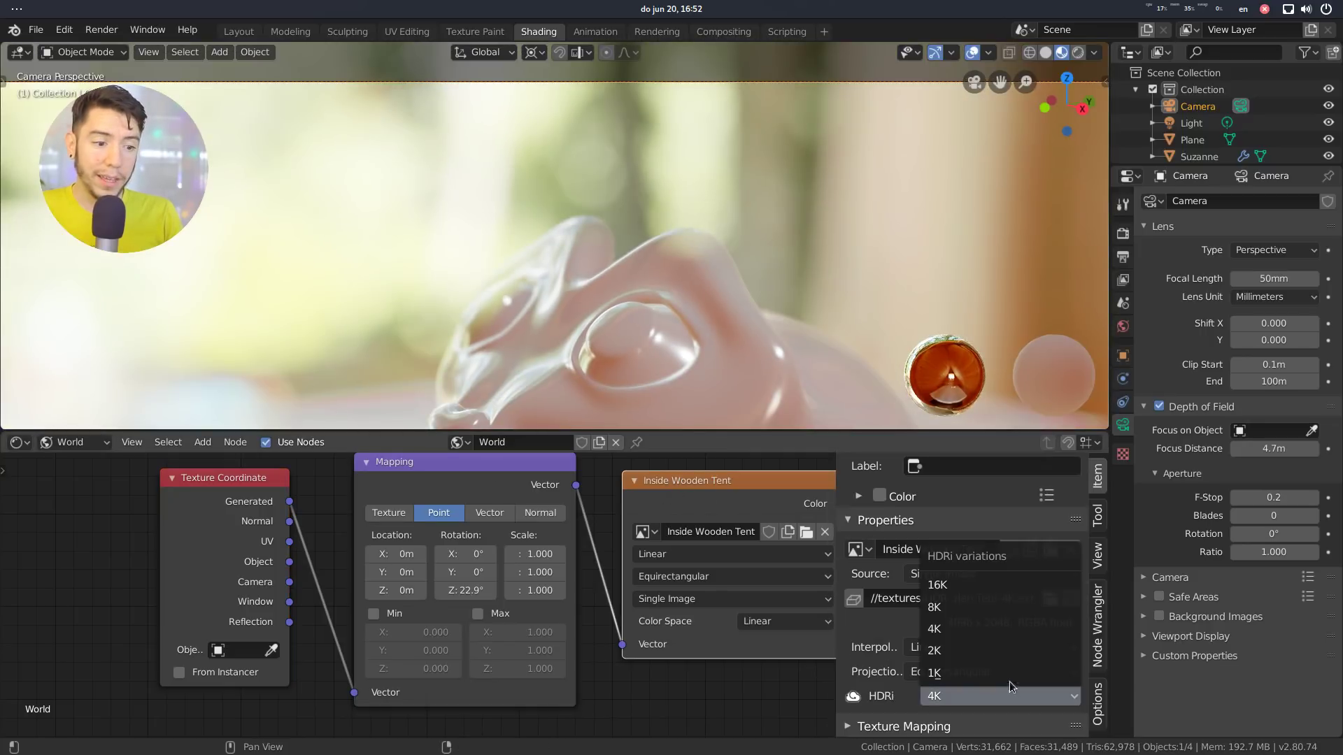
pyautogui.click(1009, 677)
pyautogui.click(1043, 696)
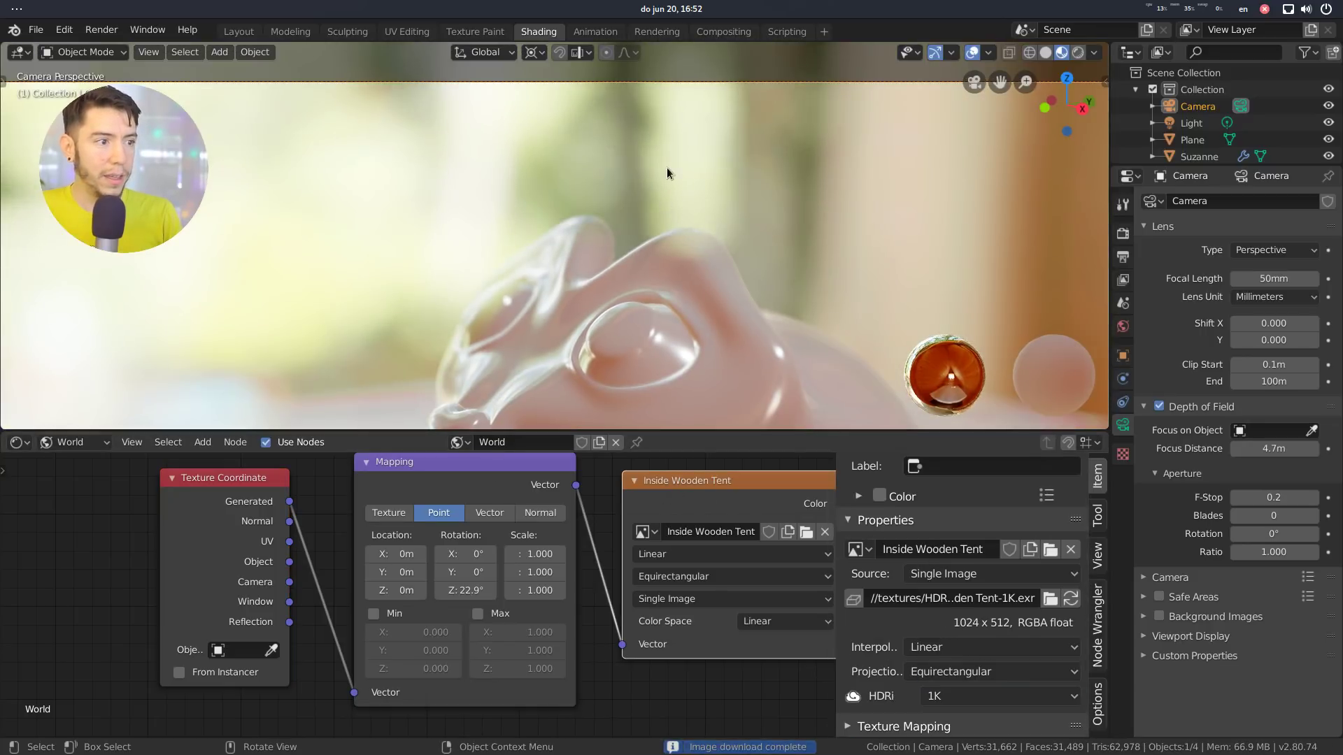
pyautogui.scroll(-1, 568, 216)
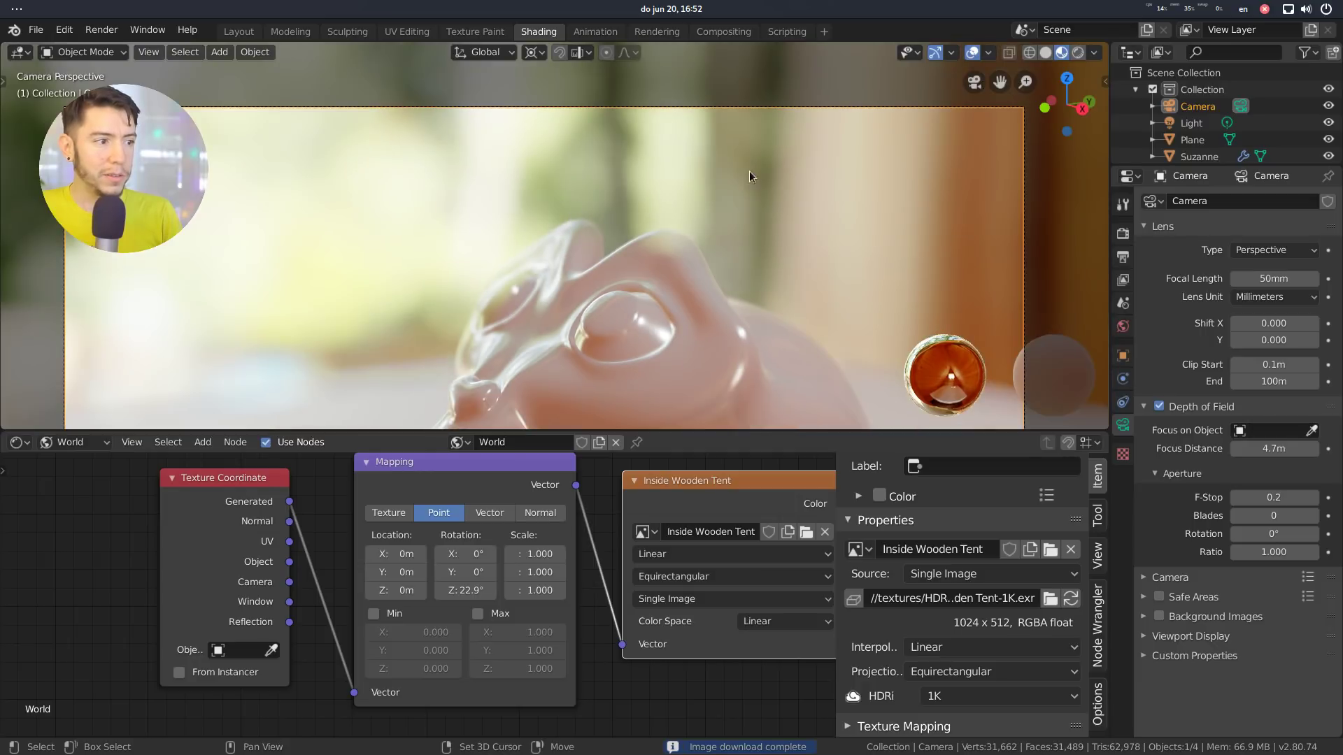
pyautogui.scroll(3, 685, 189)
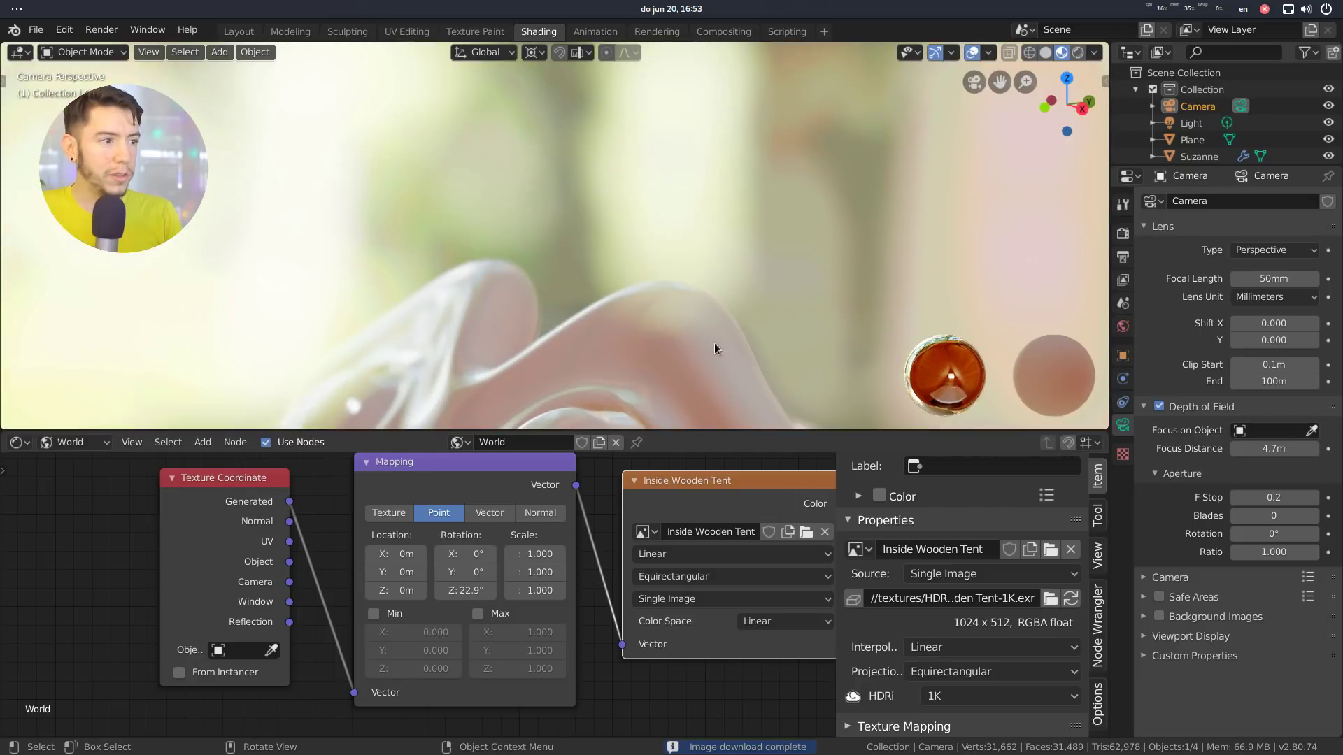
# Step: Replace the Inside Wooden Tent HDRi with its 8K variation and inspect the background in the viewport
pyautogui.click(967, 695)
pyautogui.click(969, 610)
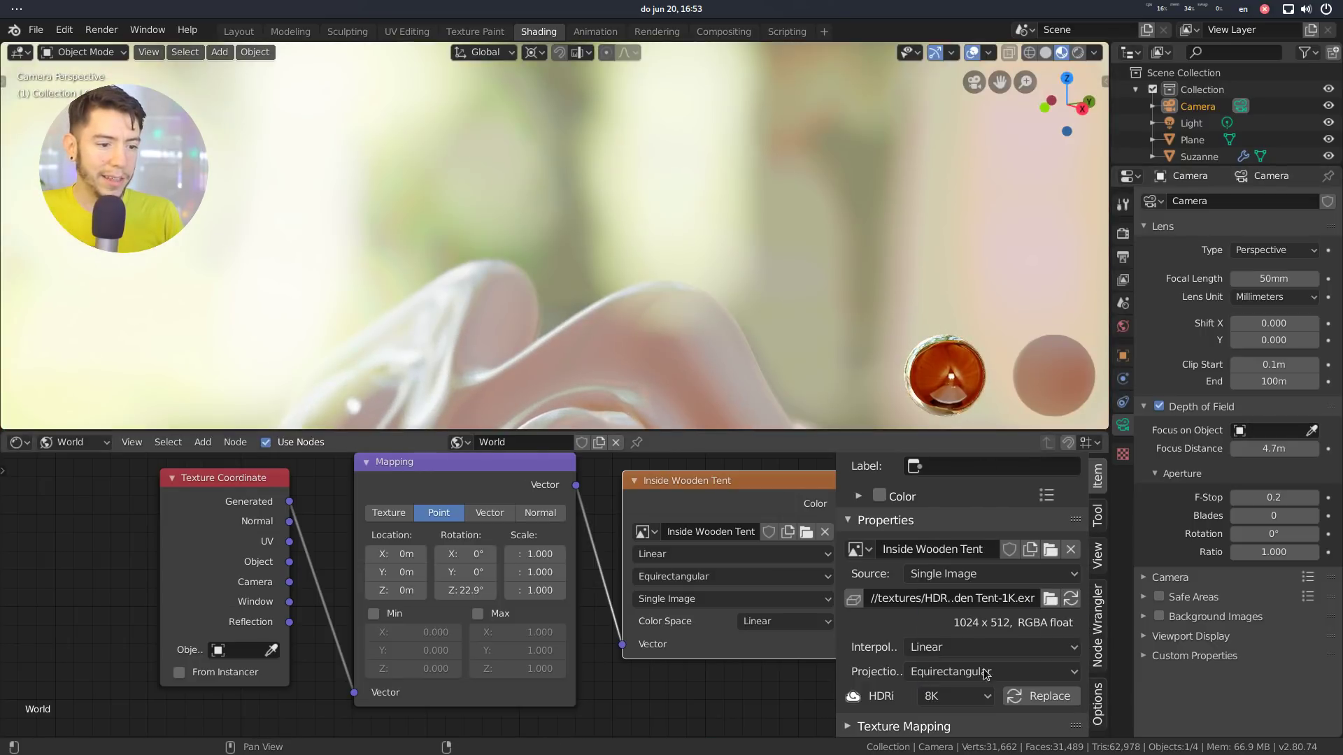
pyautogui.click(1043, 696)
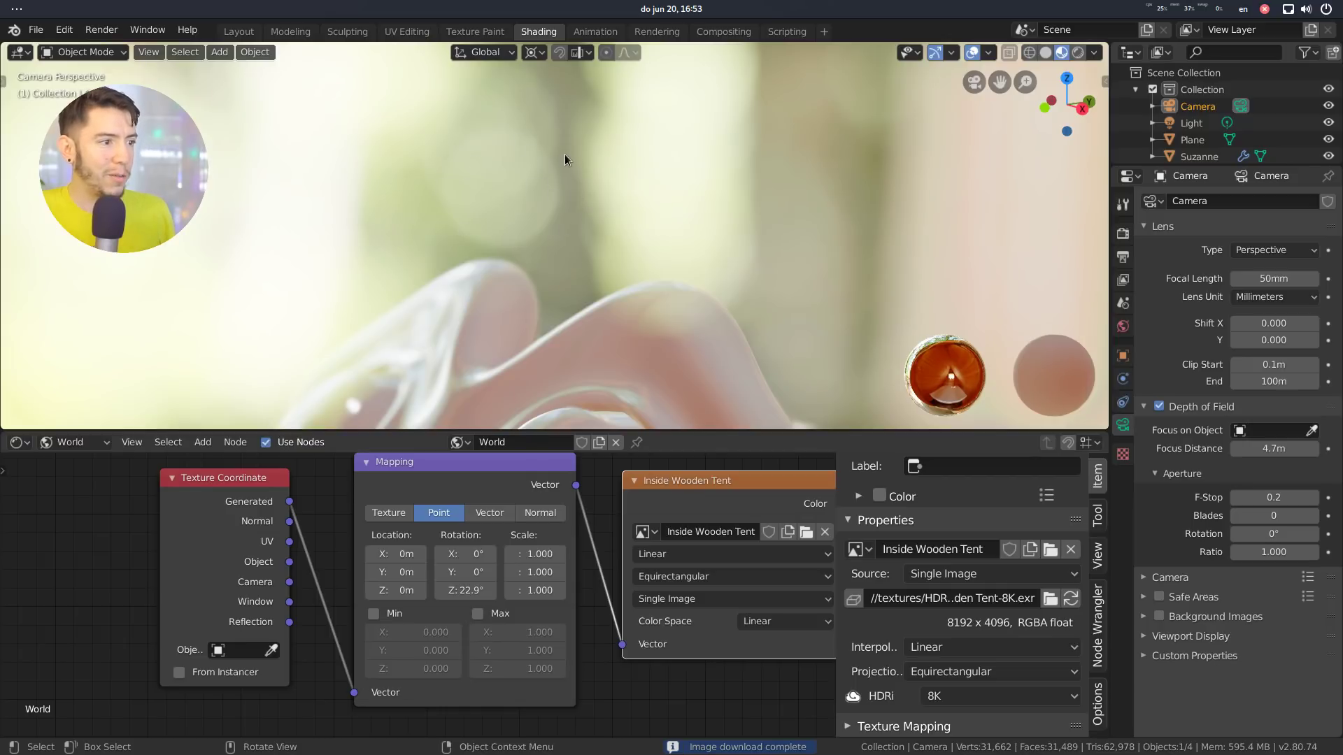
pyautogui.scroll(3, 573, 189)
pyautogui.scroll(2, 539, 212)
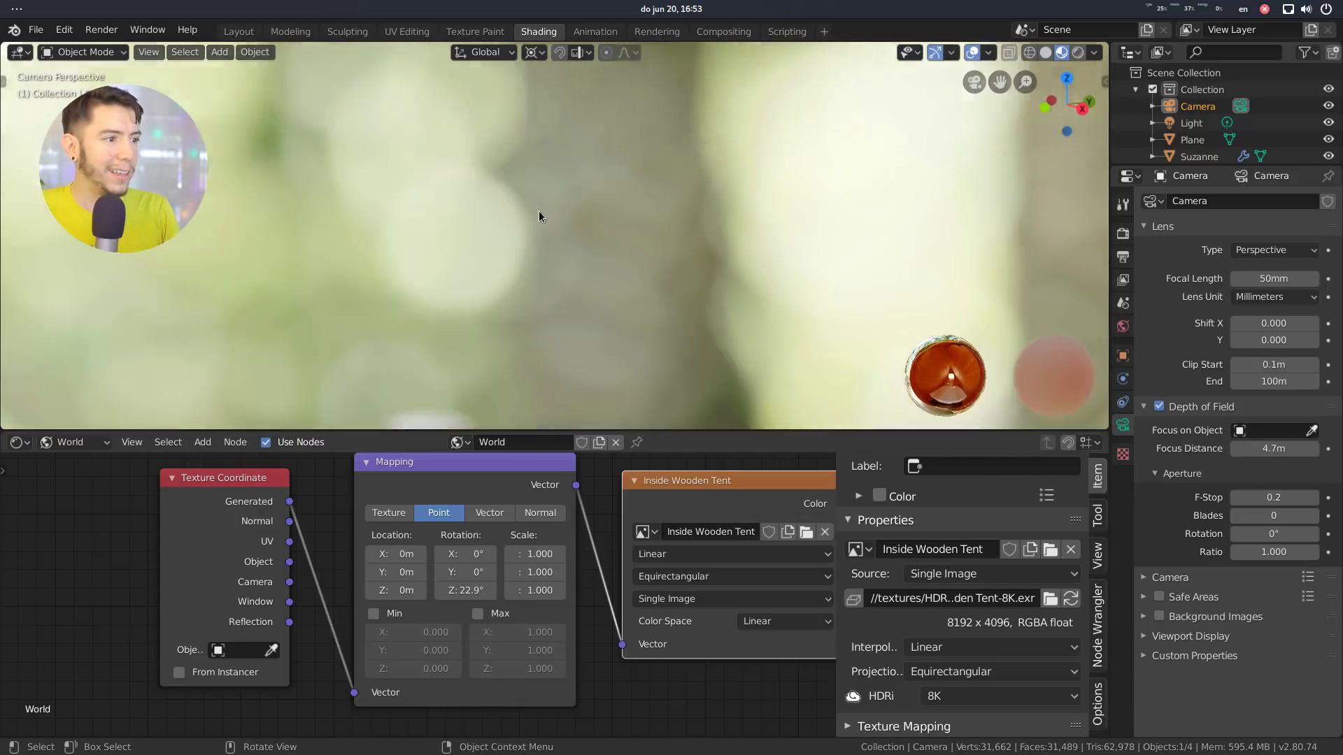
pyautogui.moveTo(539, 211); pyautogui.dragTo(717, 294, button='middle')
# Step: Delete the ground plane and look at the monkey against the HDRI background
pyautogui.click(759, 289)
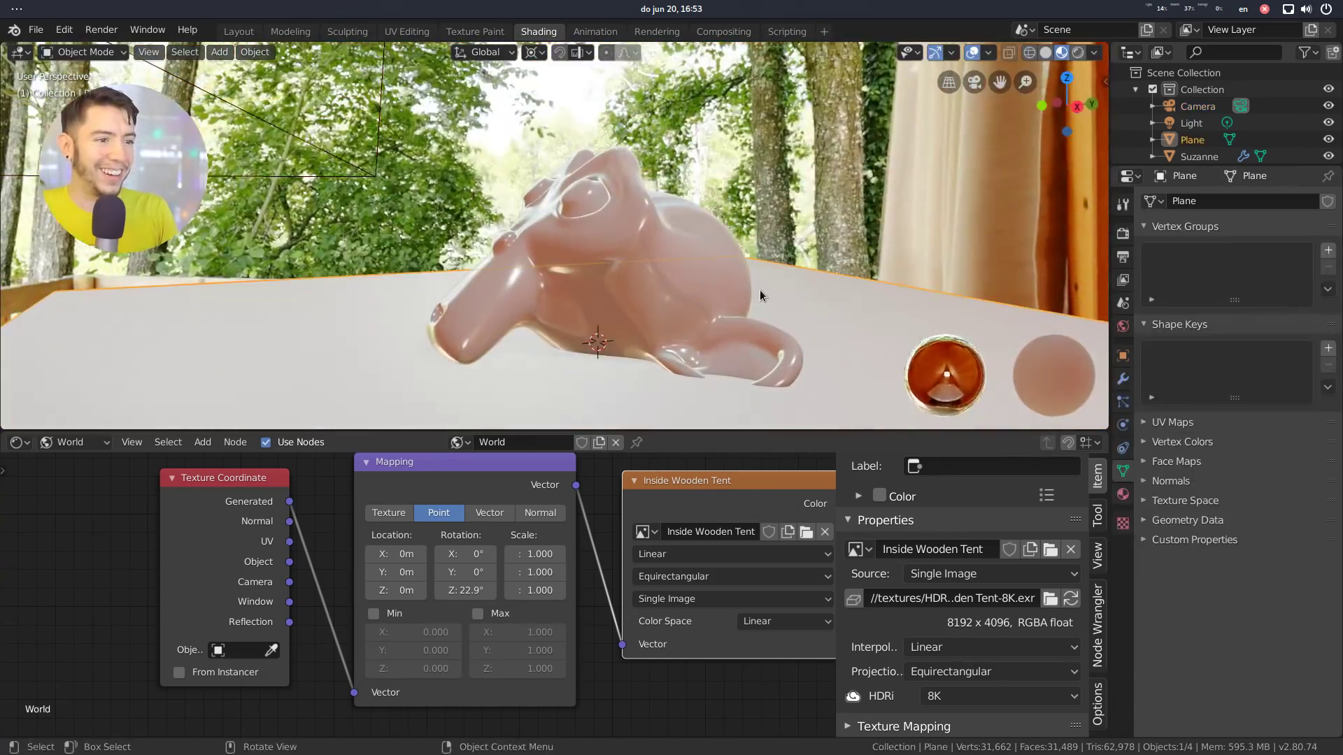
pyautogui.scroll(-2, 701, 514)
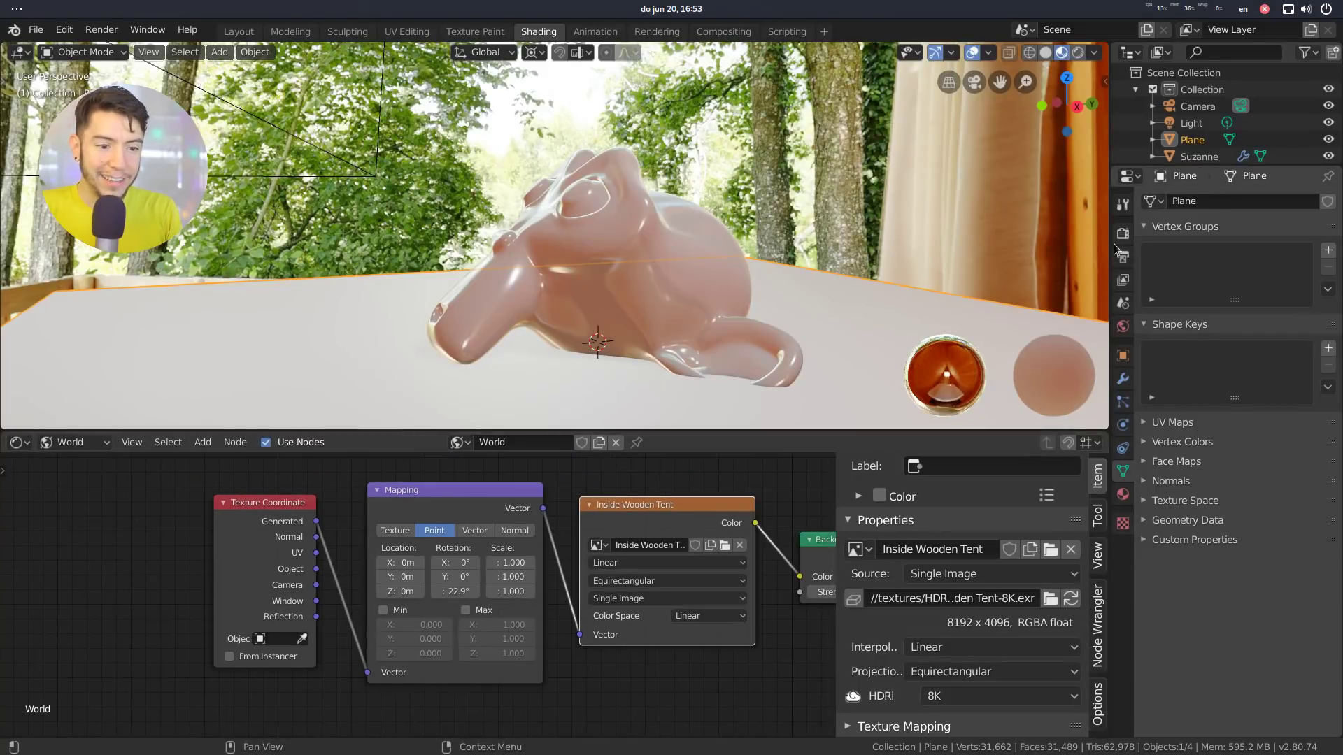
pyautogui.moveTo(1091, 248); pyautogui.dragTo(689, 292, button='middle')
pyautogui.press('x')
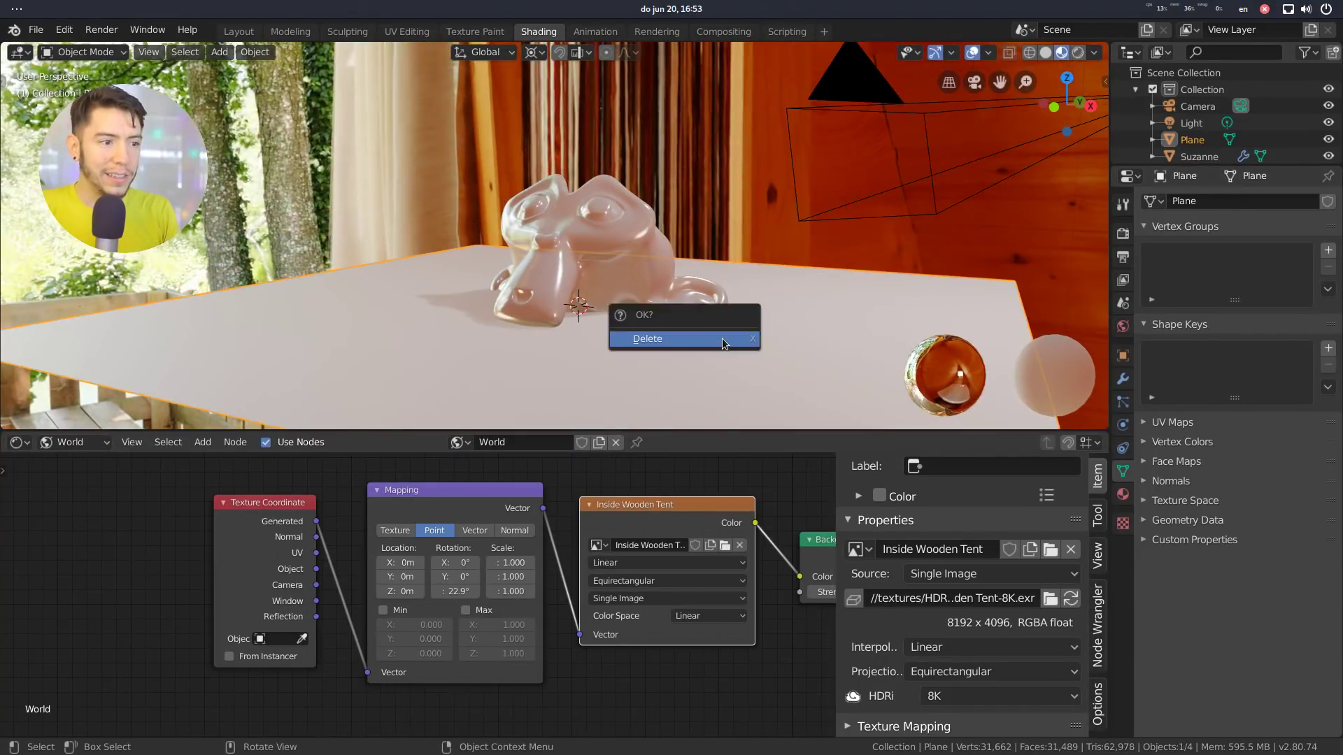
pyautogui.click(721, 337)
pyautogui.moveTo(722, 338); pyautogui.dragTo(743, 279, button='middle')
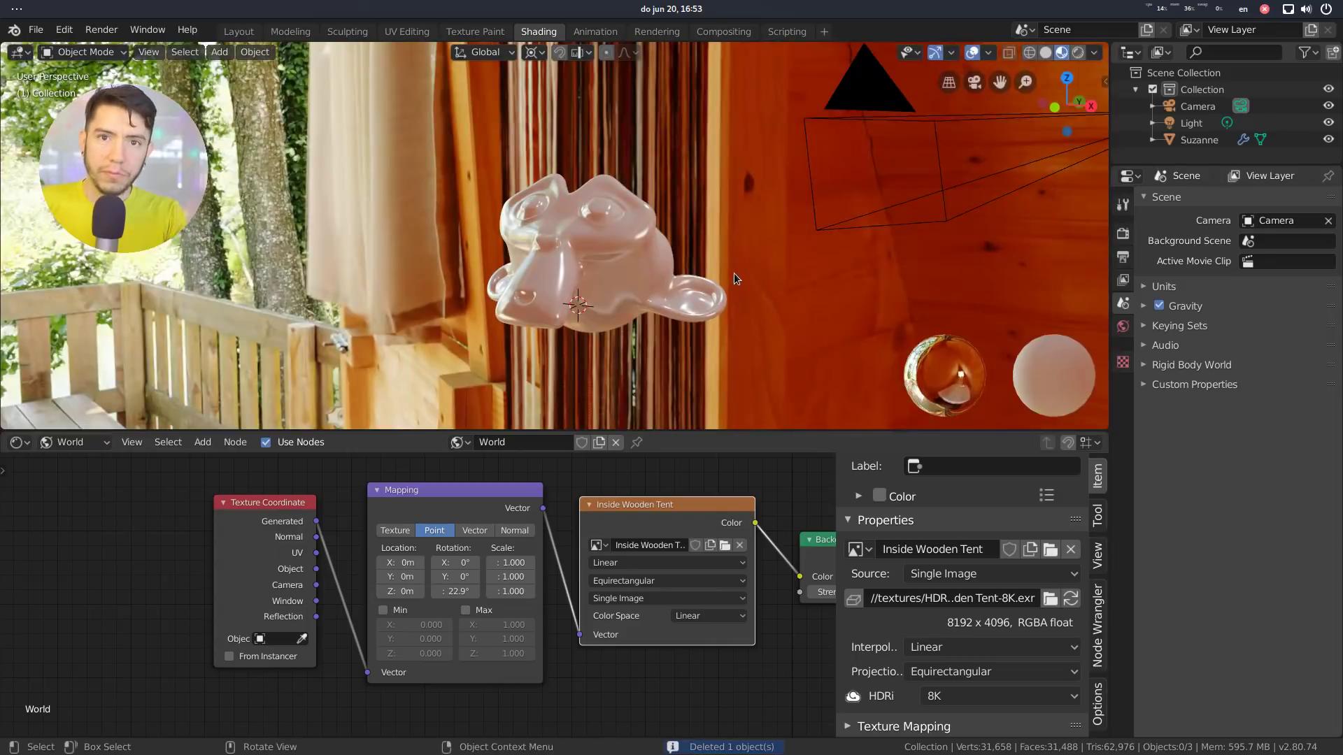
pyautogui.scroll(4, 677, 245)
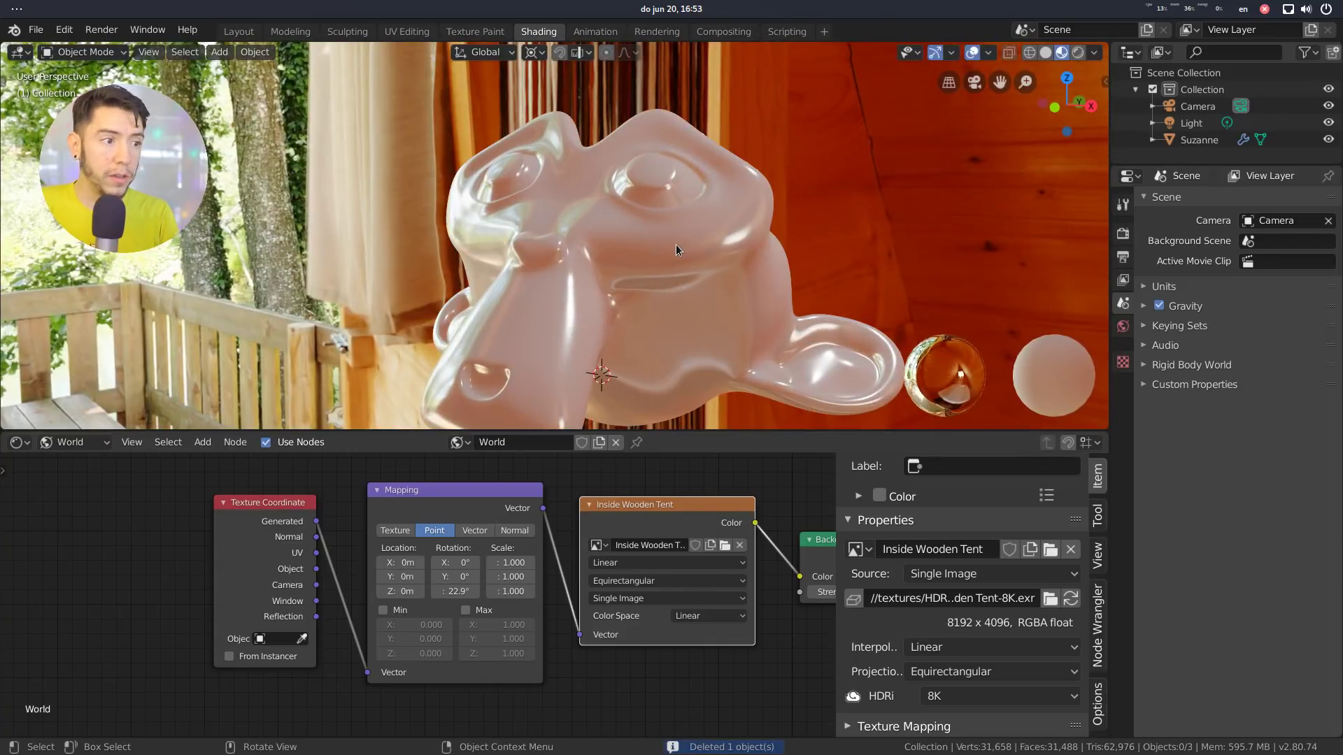
pyautogui.moveTo(676, 244); pyautogui.dragTo(619, 235, button='middle')
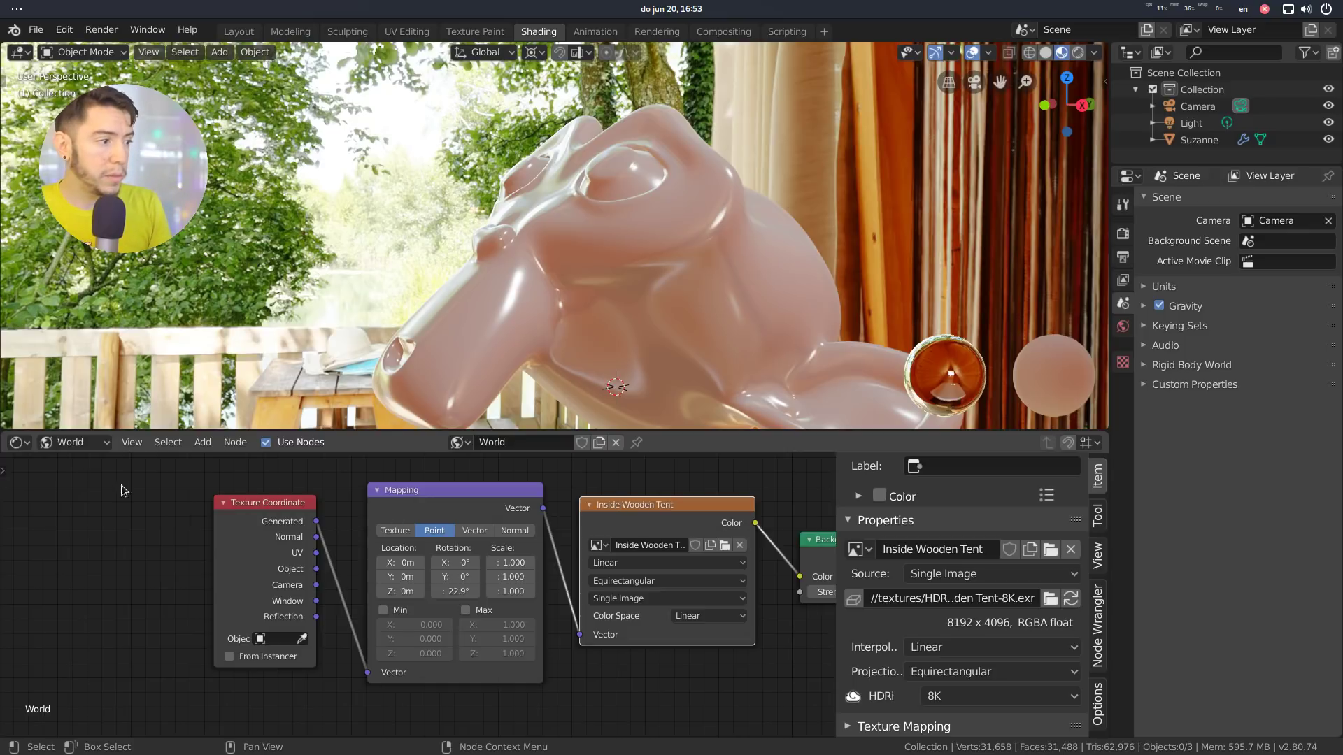
# Step: Add a new mesh plane at the 3D cursor under the monkey
pyautogui.scroll(-3, 622, 293)
pyautogui.hotkey('shift', 'a')
pyautogui.moveTo(703, 284)
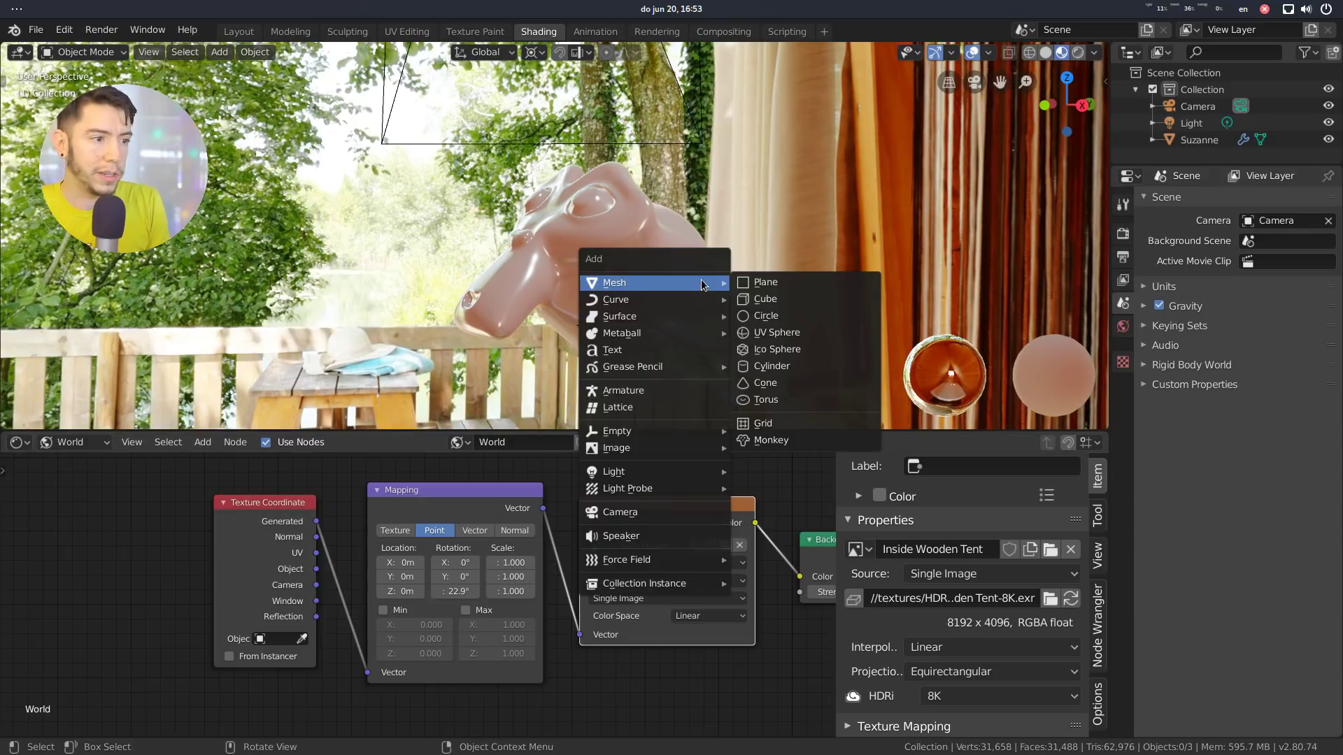
pyautogui.click(765, 282)
# Step: Try standing the new plane upright by rotating it about X and moving it along X, and clear its rotation
pyautogui.press('r')
pyautogui.press('x')
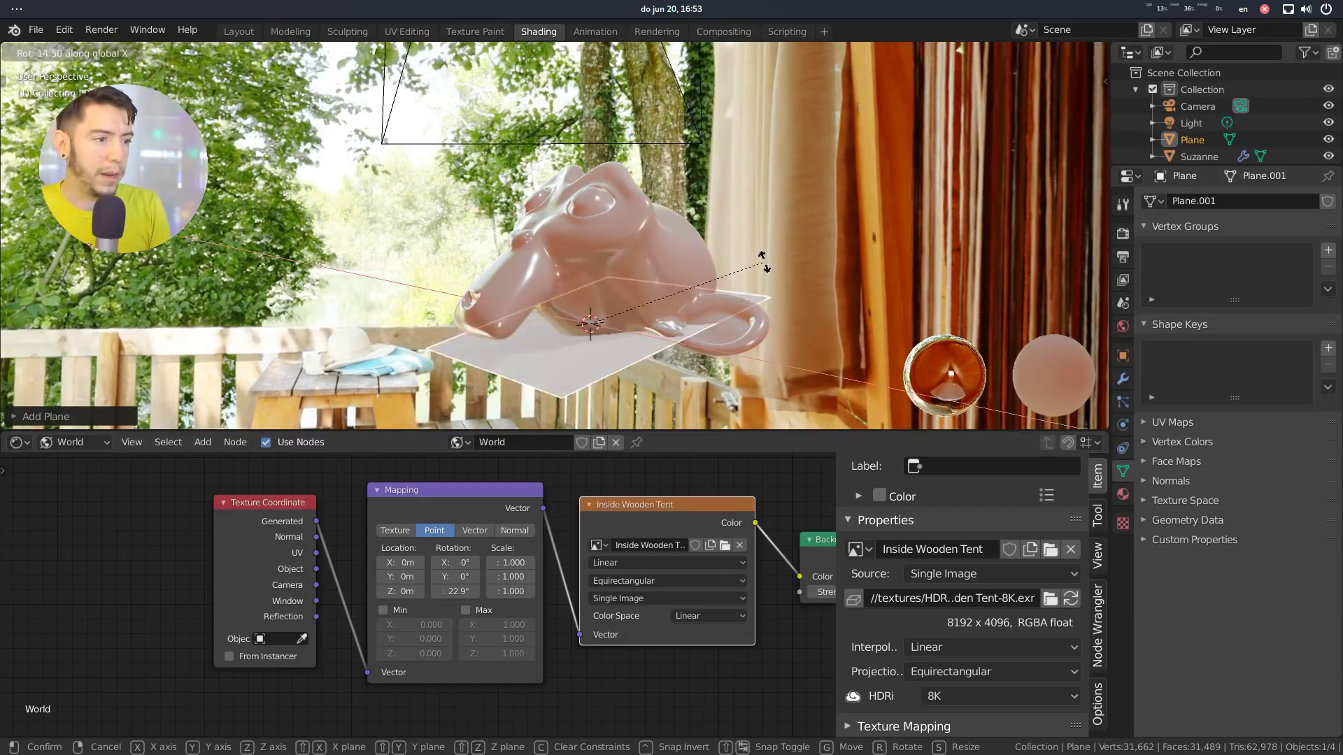
pyautogui.click(645, 398)
pyautogui.press('g')
pyautogui.press('x')
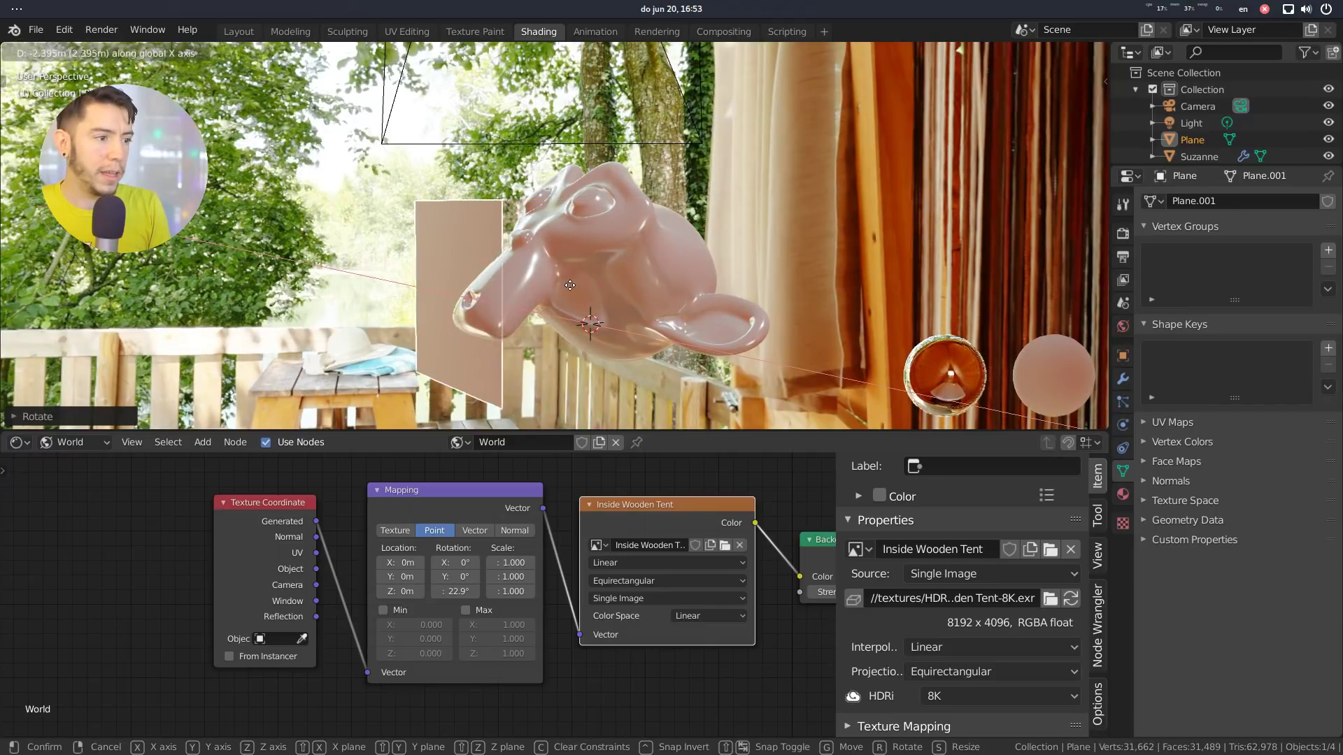
pyautogui.rightClick(618, 289)
pyautogui.hotkey('alt', 'r')
# Step: Scale the new plane up into a large floor and lower it along Z beneath the monkey
pyautogui.press('s')
pyautogui.click(490, 259)
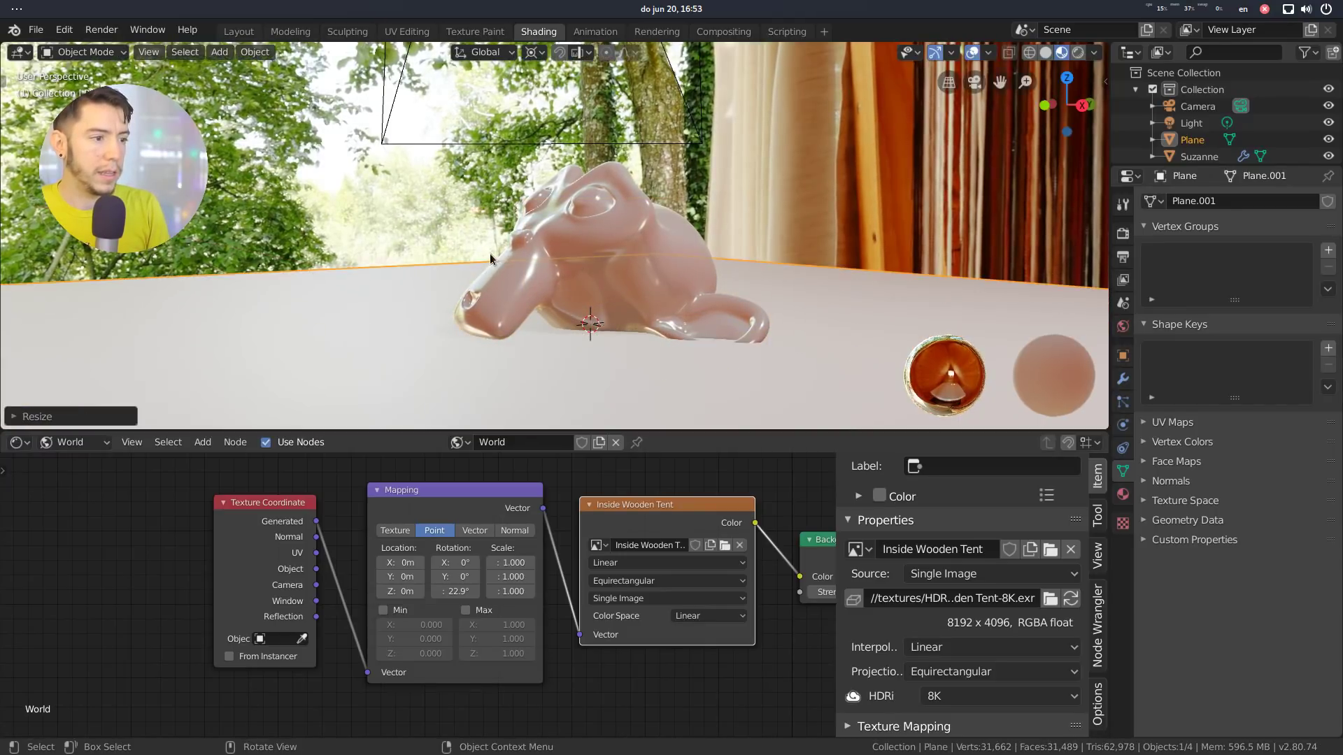
pyautogui.moveTo(490, 259)
pyautogui.mouseDown(button='middle')
pyautogui.moveTo(574, 265)
pyautogui.moveTo(510, 245)
pyautogui.mouseUp(button='middle')
pyautogui.press('g')
pyautogui.press('z')
pyautogui.click(501, 241)
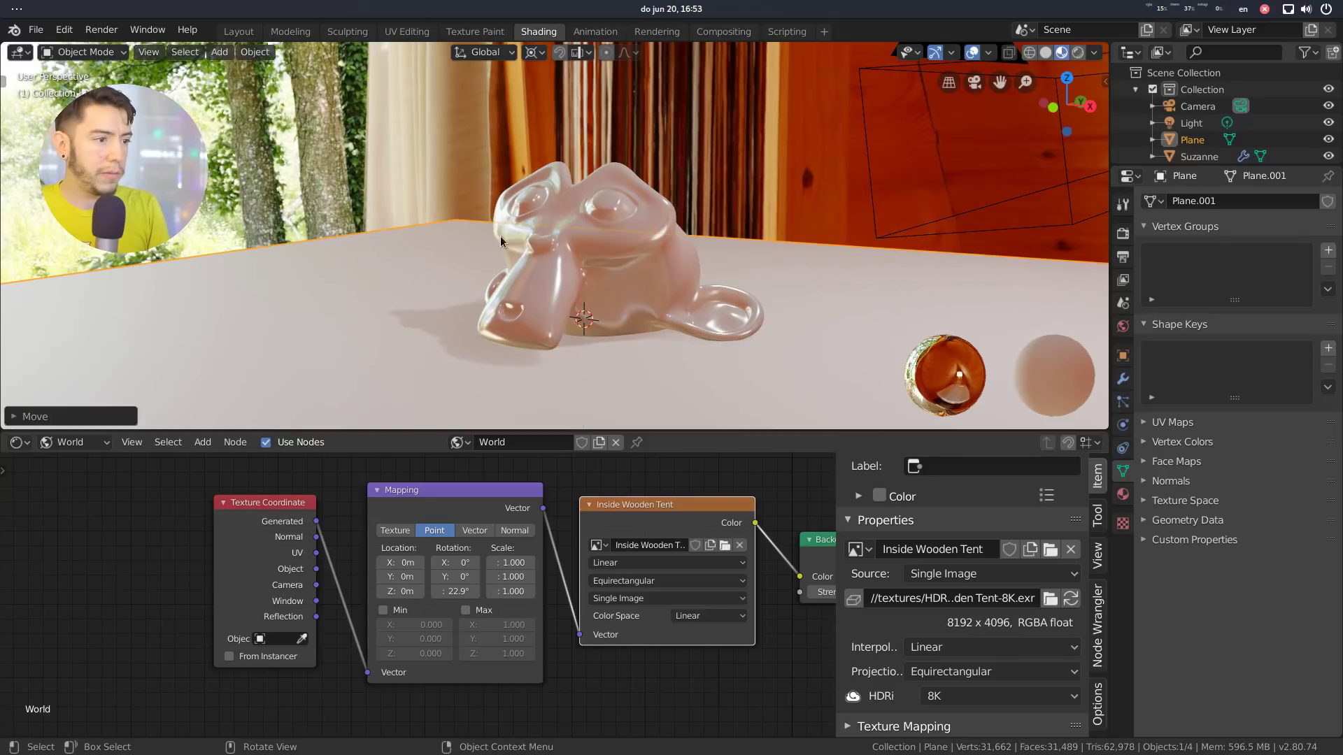
# Step: Enable Bloom and Ambient Occlusion in the Eevee render settings
pyautogui.click(1122, 233)
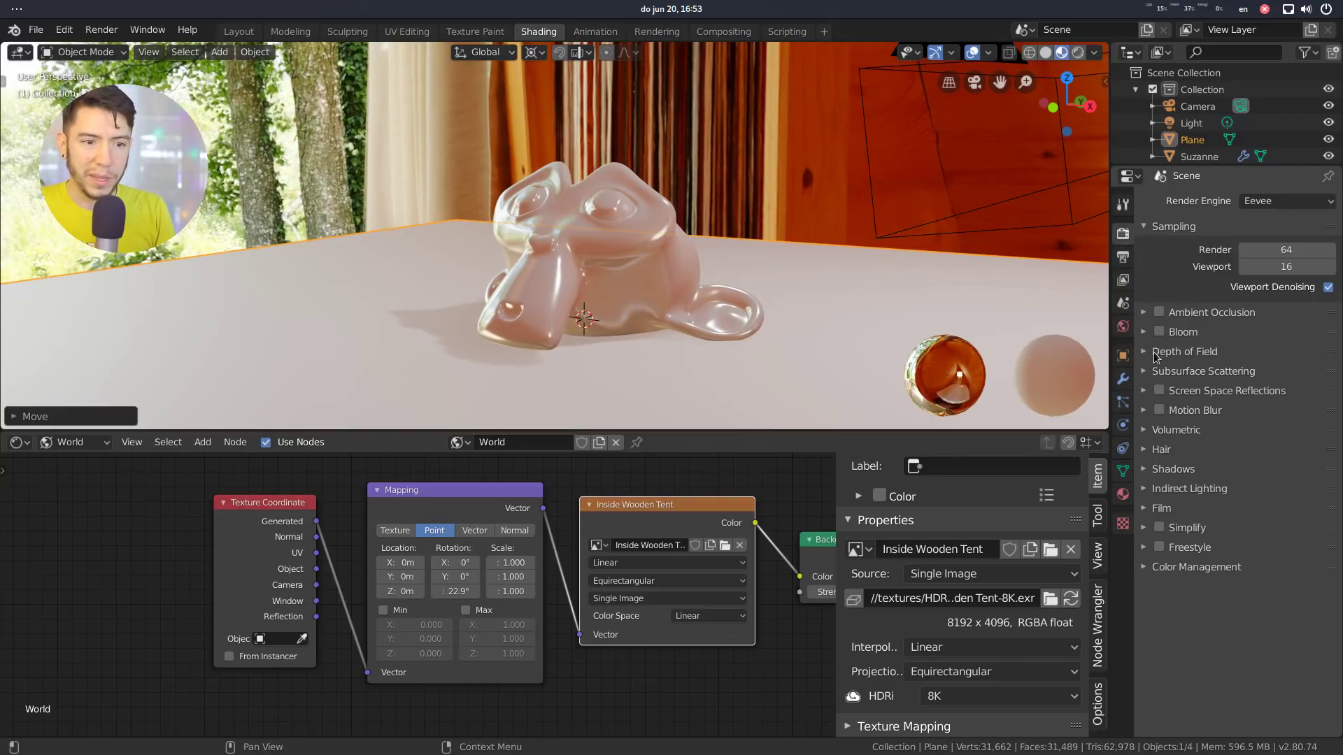
pyautogui.click(1159, 331)
pyautogui.click(1158, 312)
pyautogui.scroll(3, 702, 279)
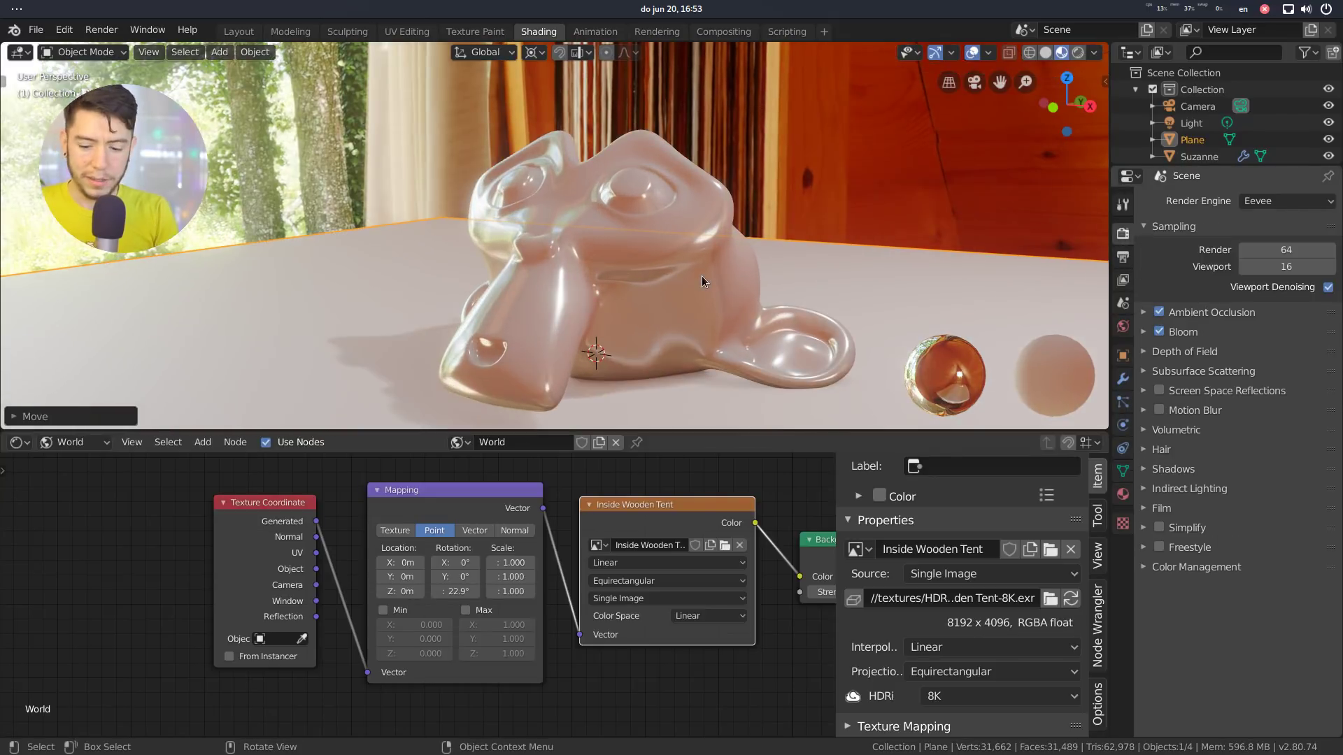
# Step: Look through the camera and rotate the monkey about 15° around the global Z axis
pyautogui.press('KP_0')
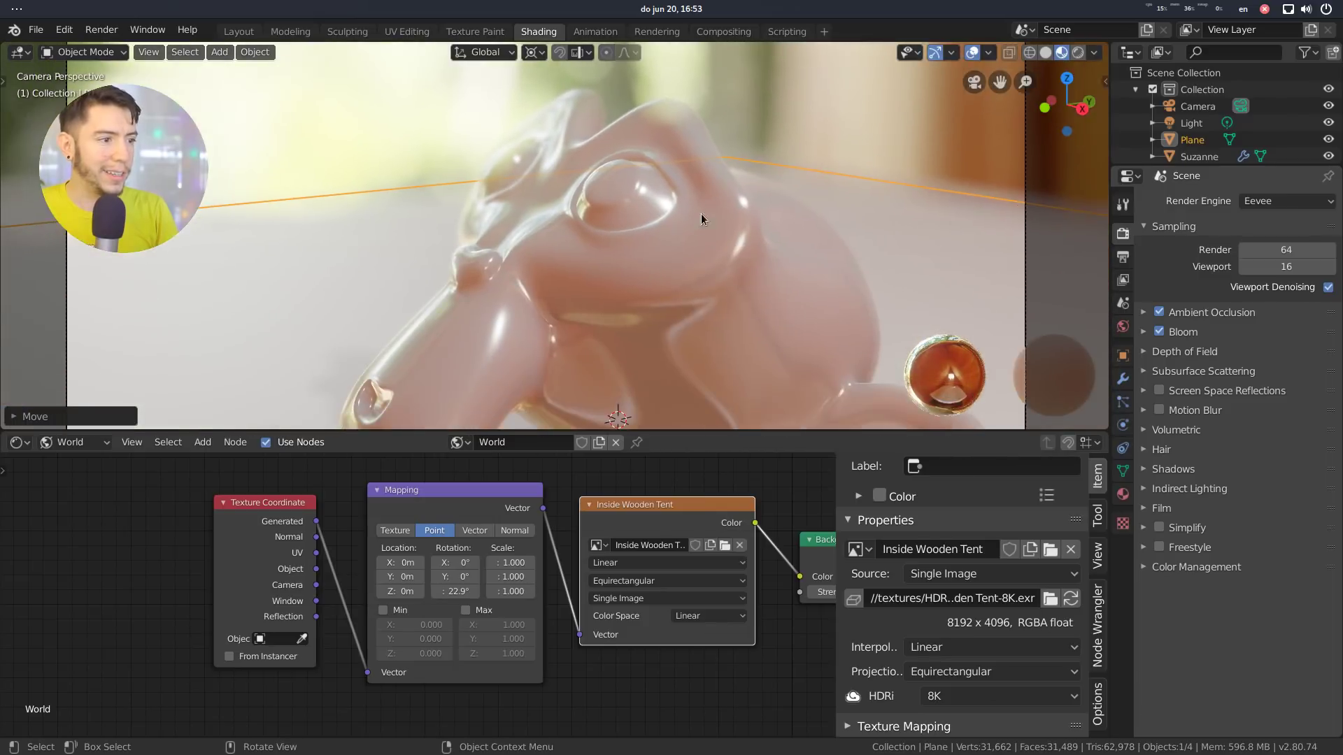
pyautogui.scroll(-3, 701, 219)
pyautogui.click(831, 285)
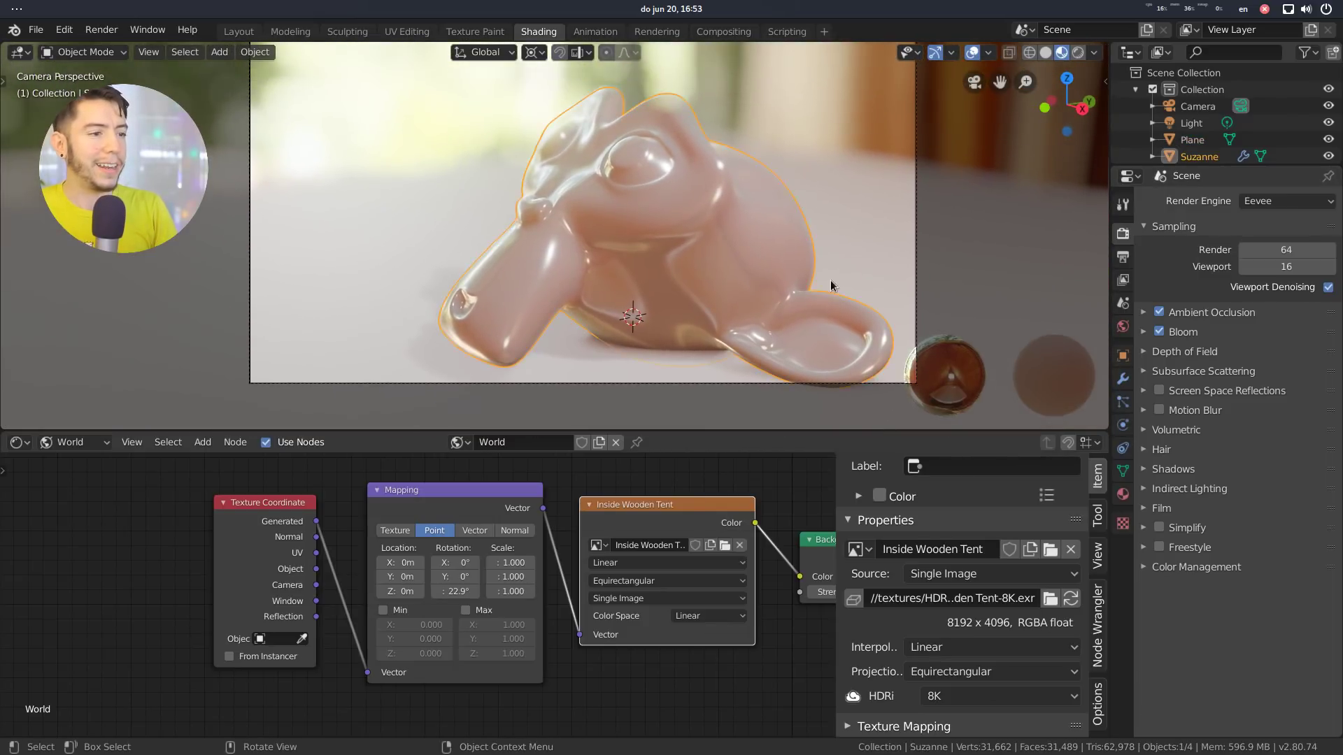
pyautogui.press('r')
pyautogui.press('z')
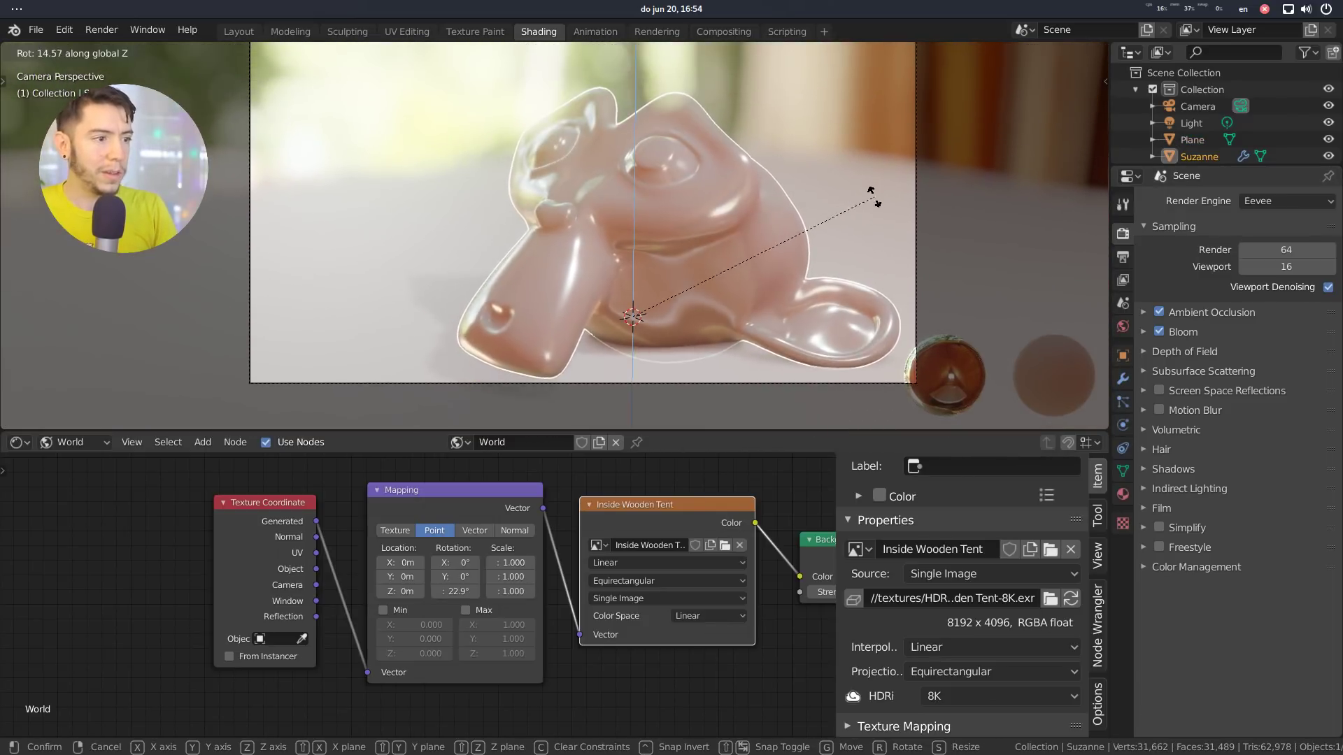
pyautogui.click(875, 198)
# Step: Adjust the monkey's rotation freehand and shift it toward the right side of the camera frame
pyautogui.press('r')
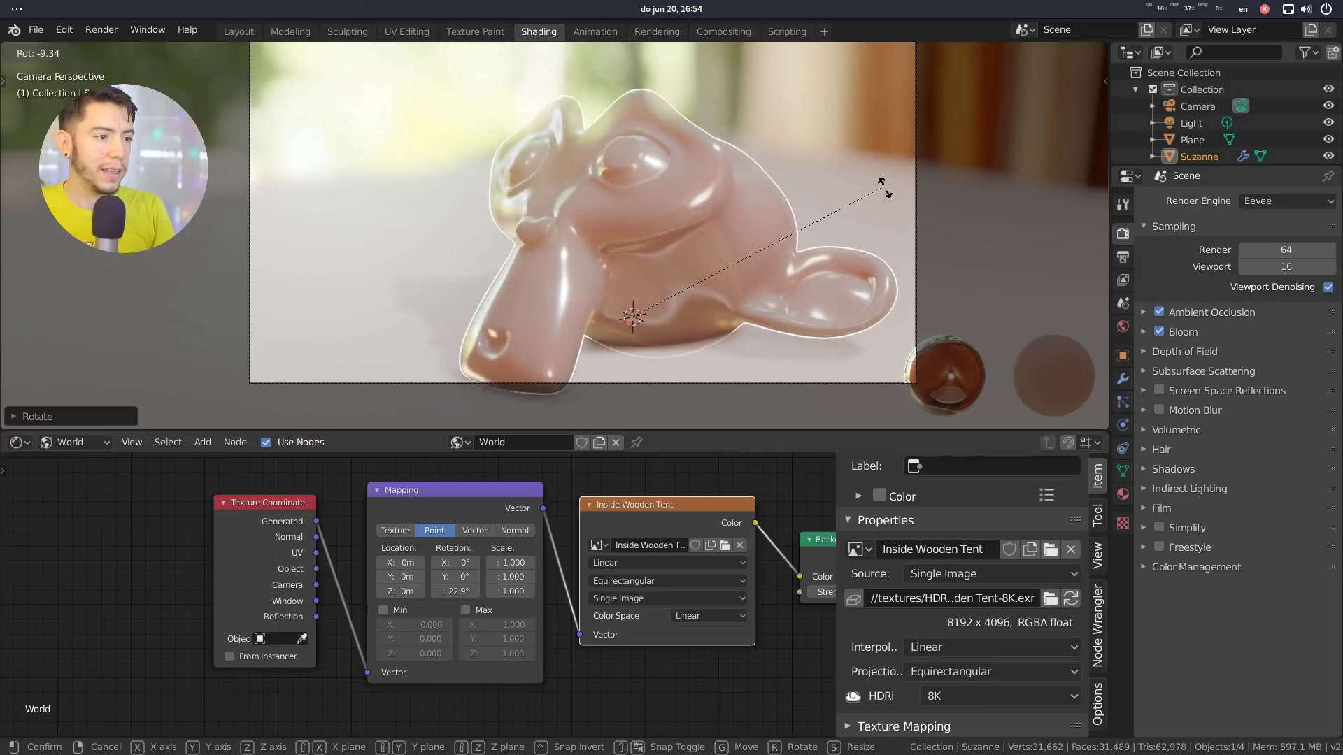
pyautogui.click(745, 259)
pyautogui.scroll(-2, 706, 334)
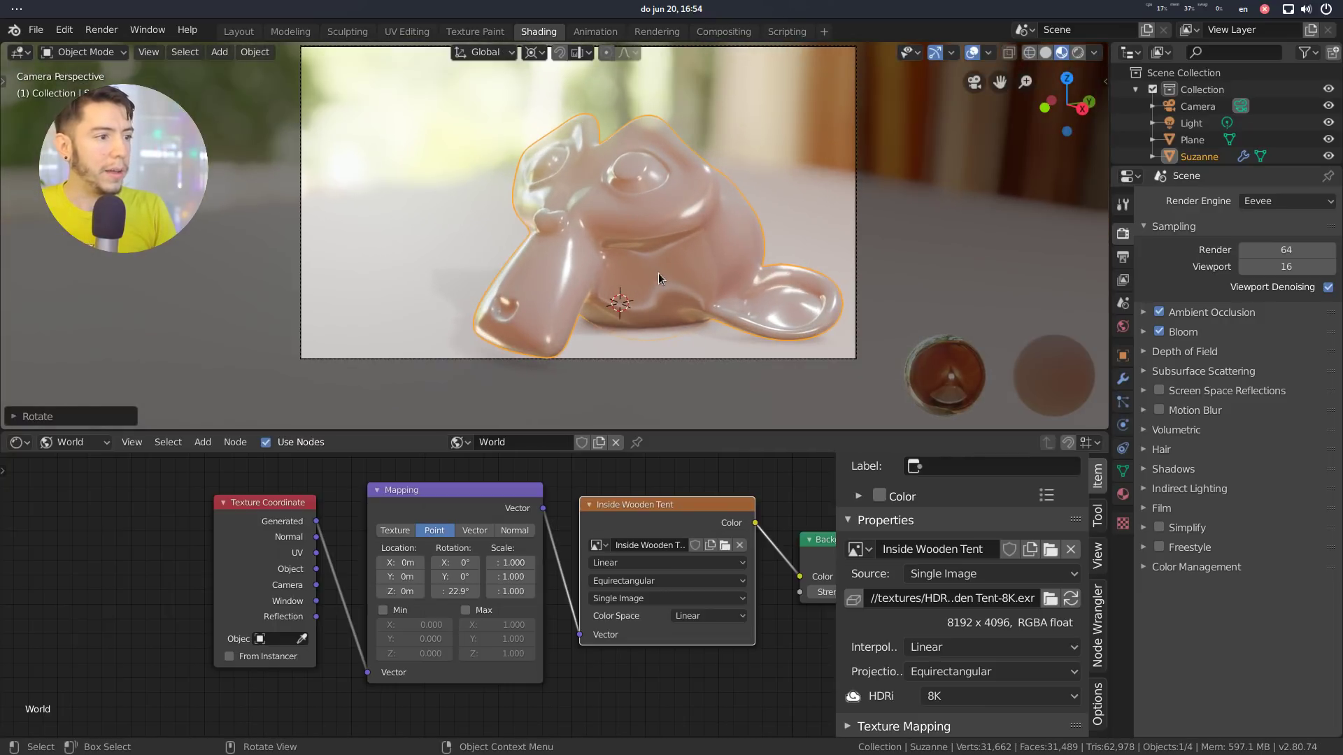
pyautogui.press('r')
pyautogui.click(550, 251)
pyautogui.click(400, 258)
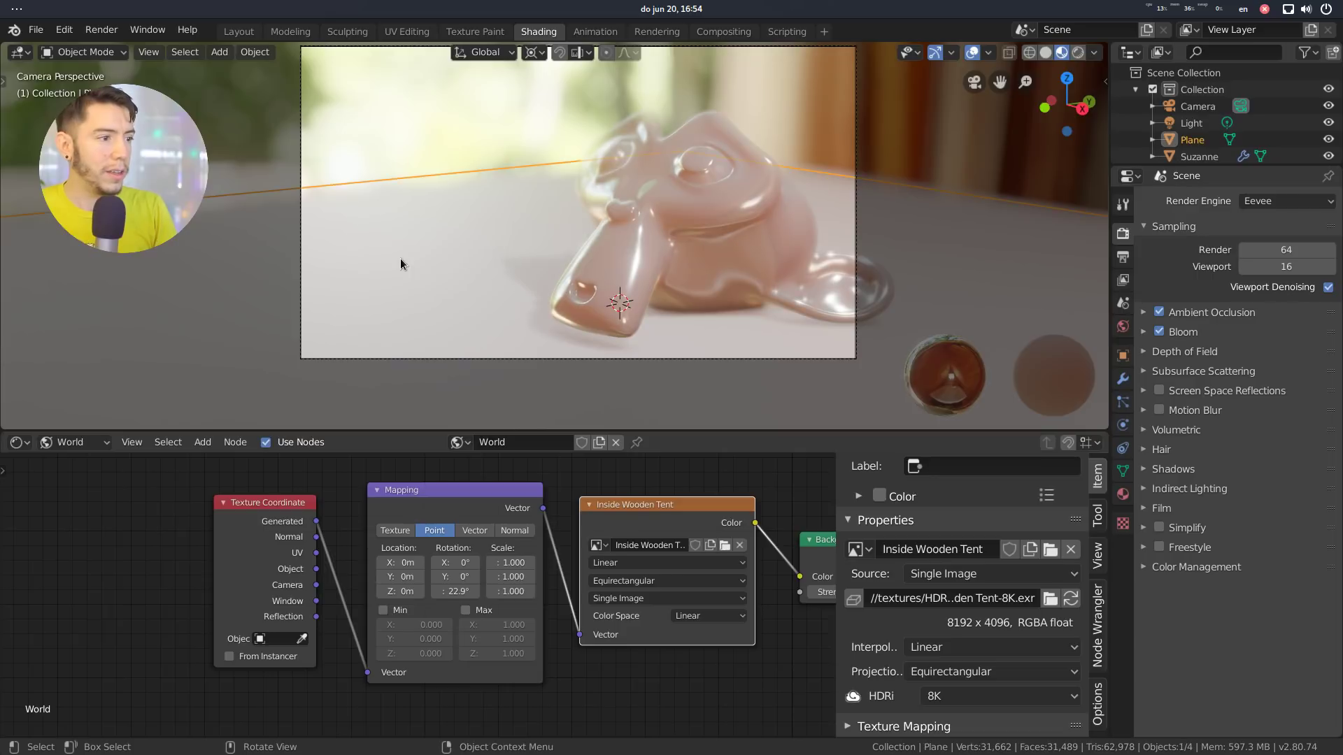
pyautogui.hotkey('shift', 'a')
pyautogui.moveTo(483, 262)
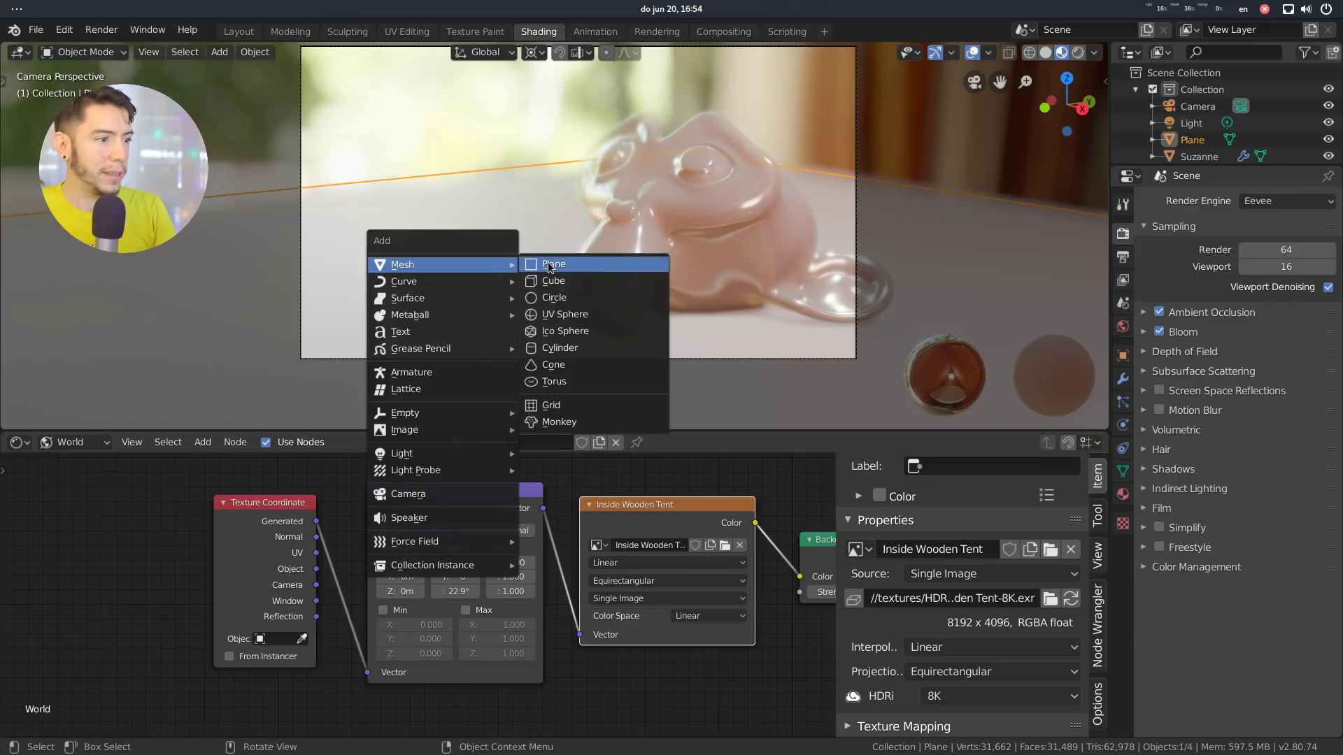
pyautogui.click(551, 265)
pyautogui.press('r')
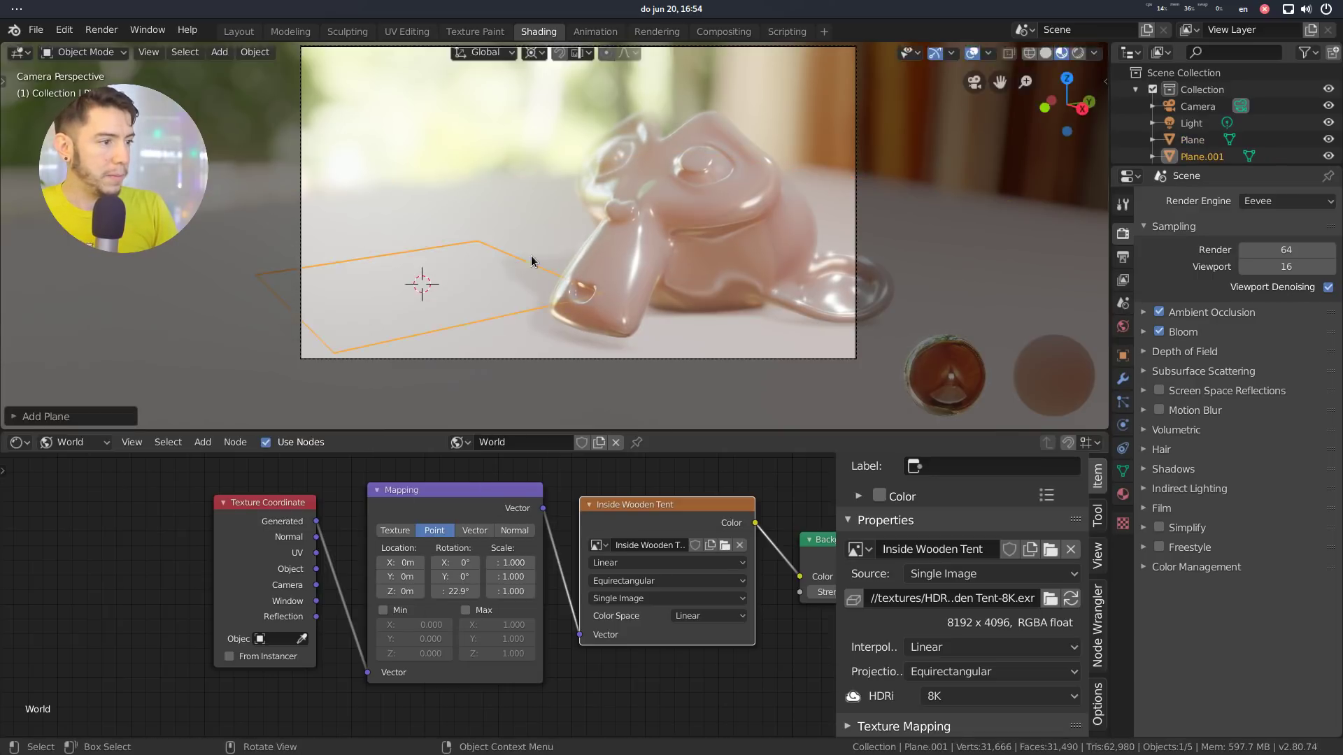
pyautogui.press('x')
pyautogui.click(612, 335)
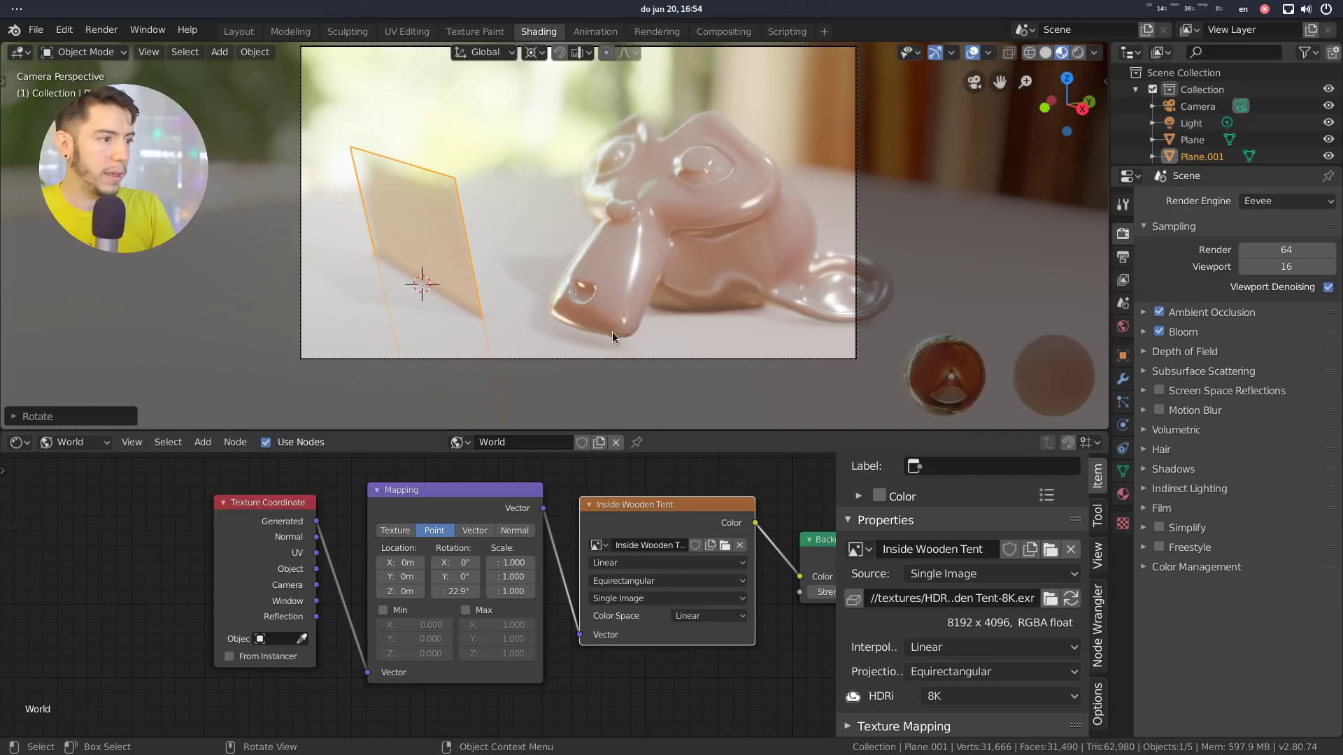
pyautogui.press('Delete')
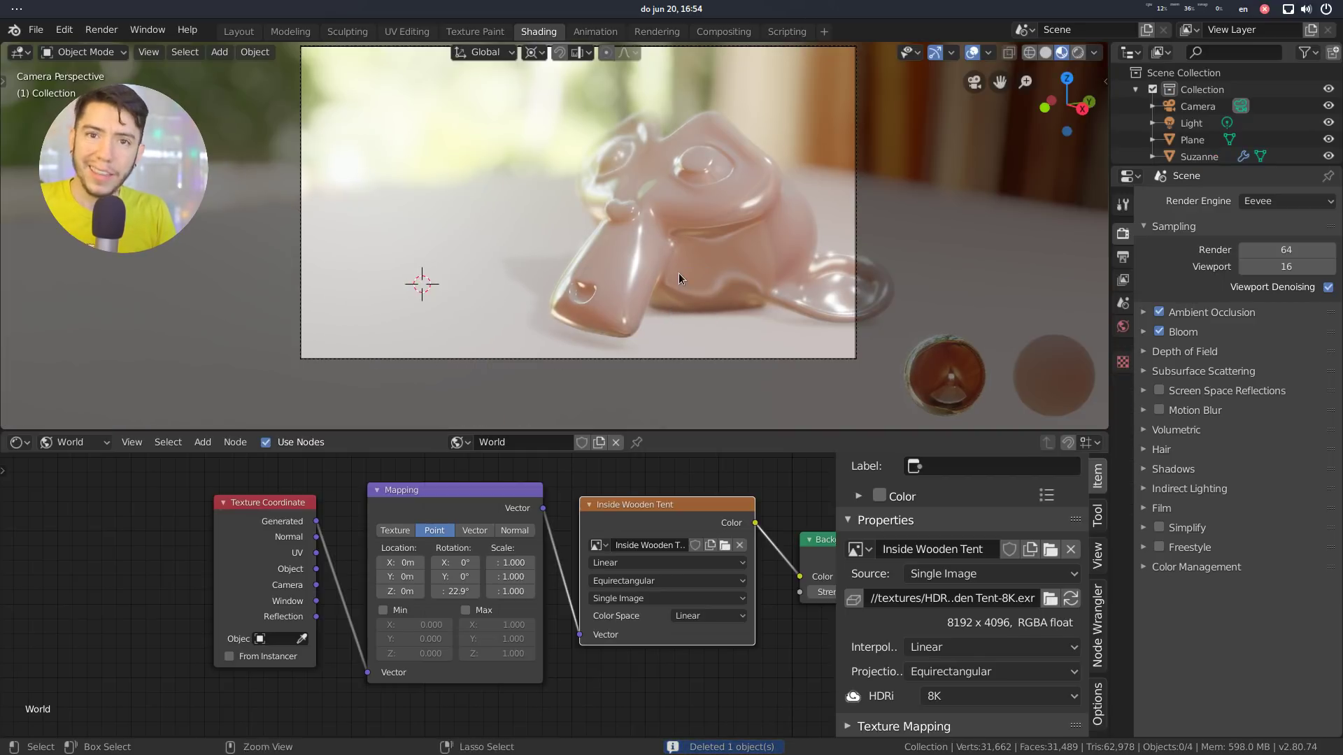
# Step: Browse the Blender Cloud library from the HDRIs to the Doors folder under Textures and download door_11
pyautogui.hotkey('ctrl', 'alt', 'shift', 'a')
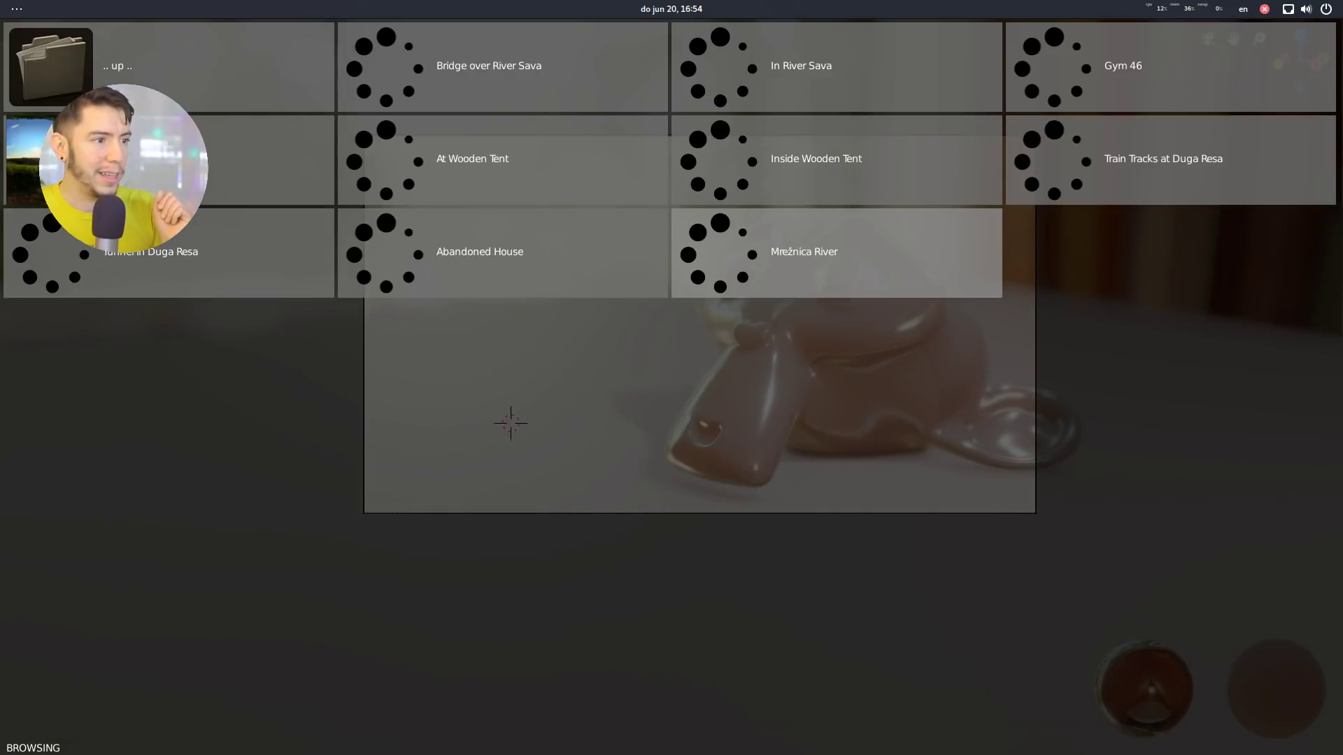
pyautogui.click(198, 67)
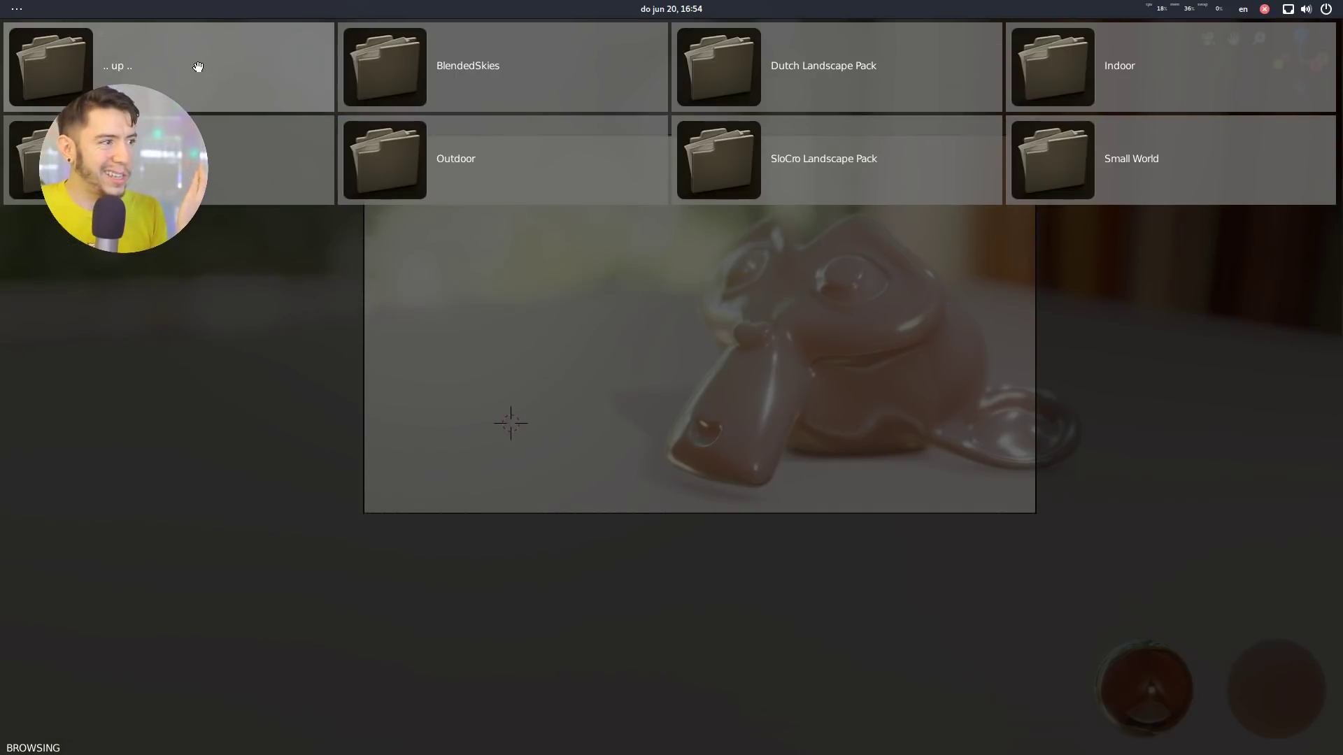
pyautogui.click(177, 65)
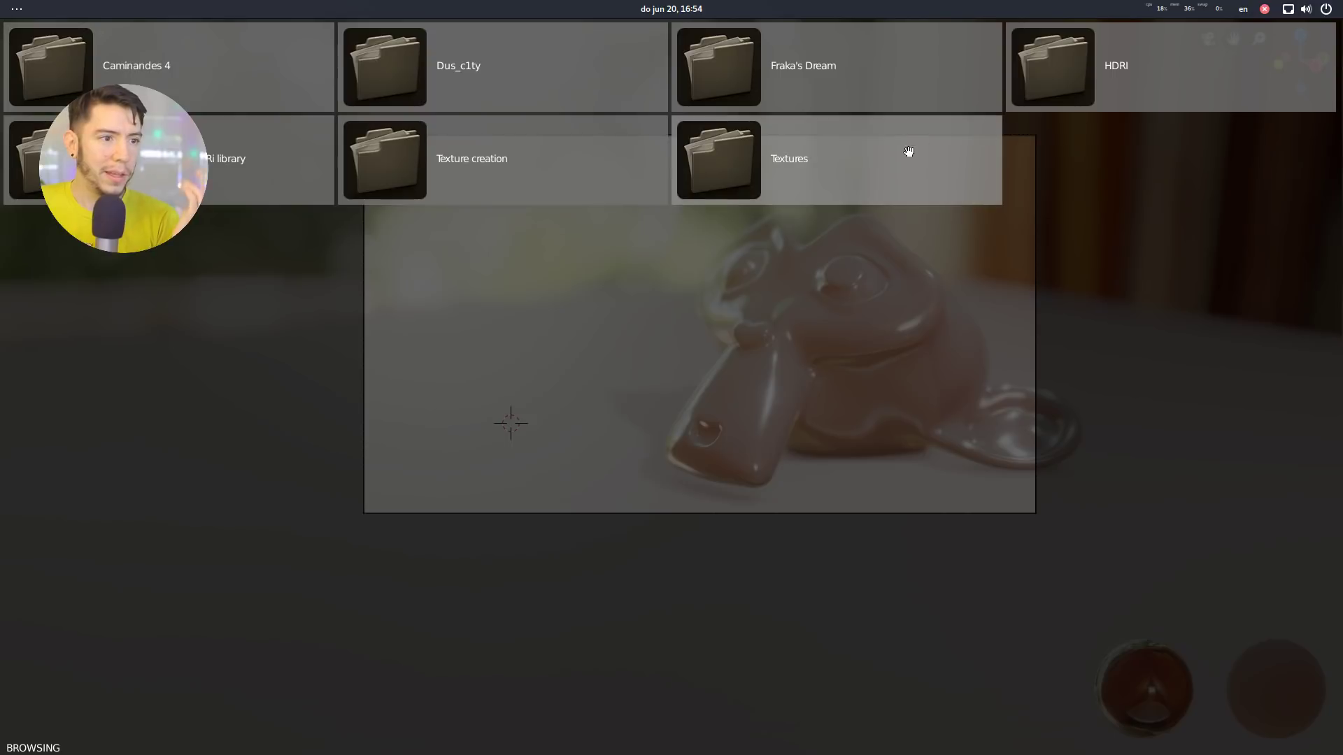
pyautogui.click(820, 165)
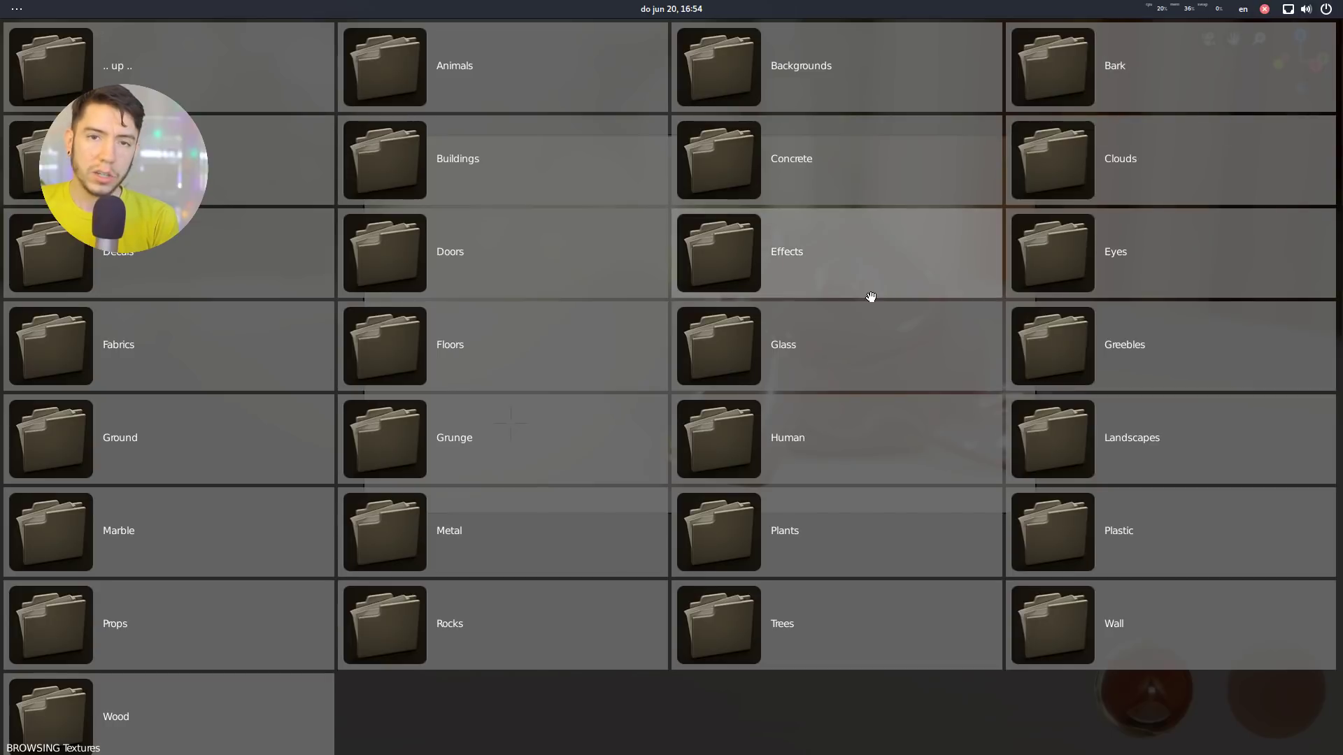
pyautogui.click(494, 253)
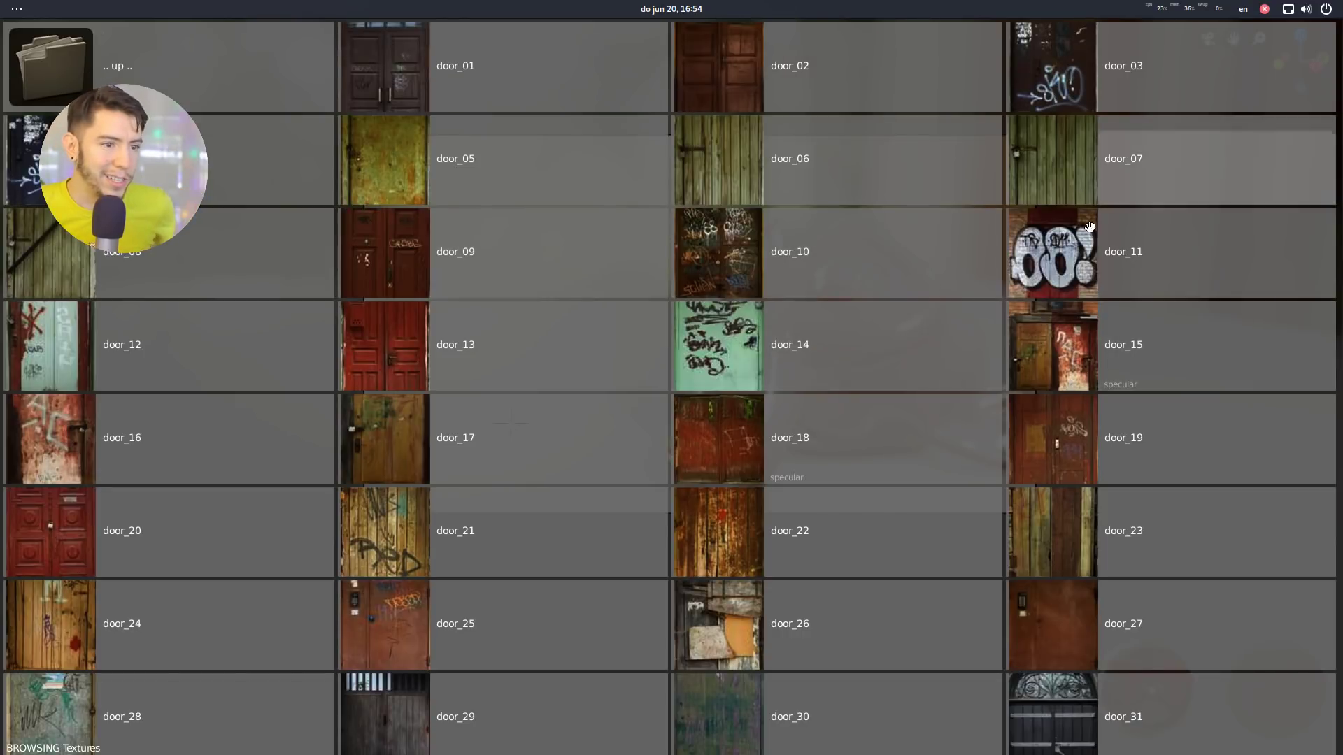
pyautogui.click(1075, 252)
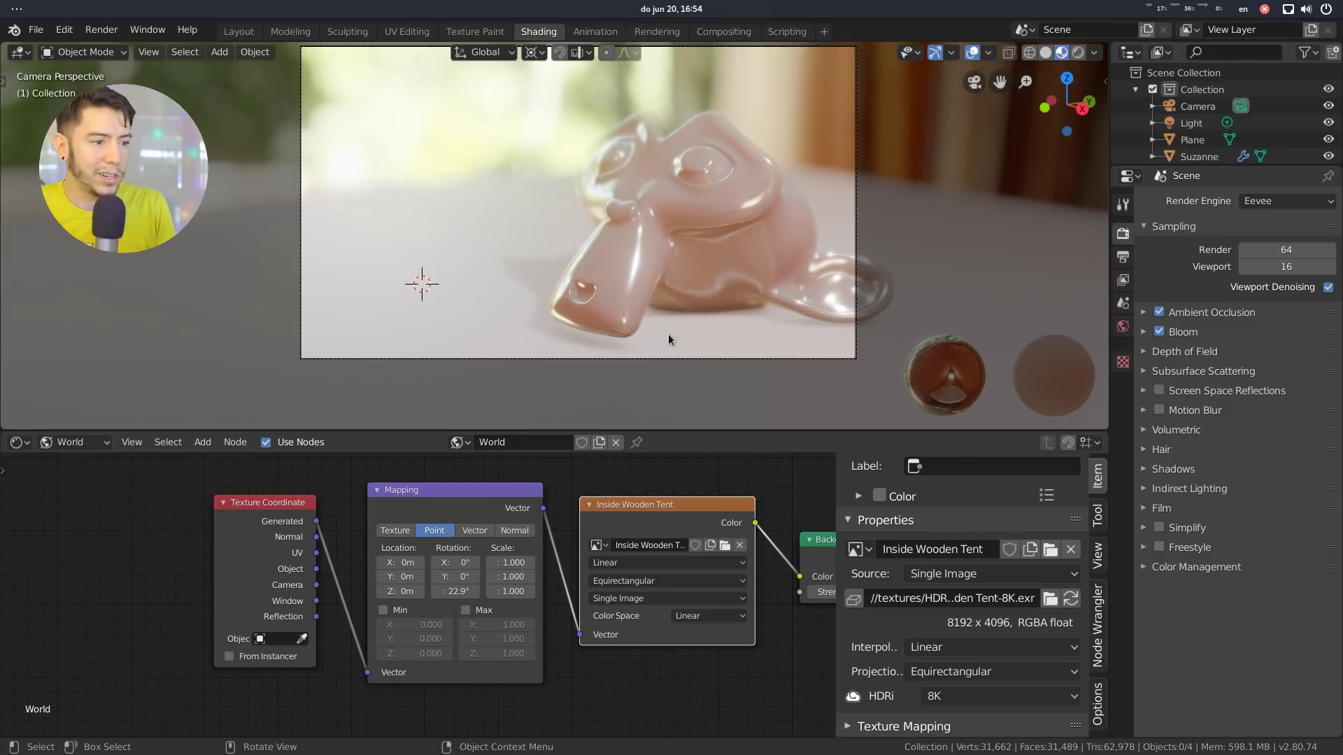
# Step: Enlarge the node editor, add a mesh plane at the 3D cursor and stand it upright by rotating it about 90° around X
pyautogui.moveTo(694, 430); pyautogui.dragTo(694, 375)
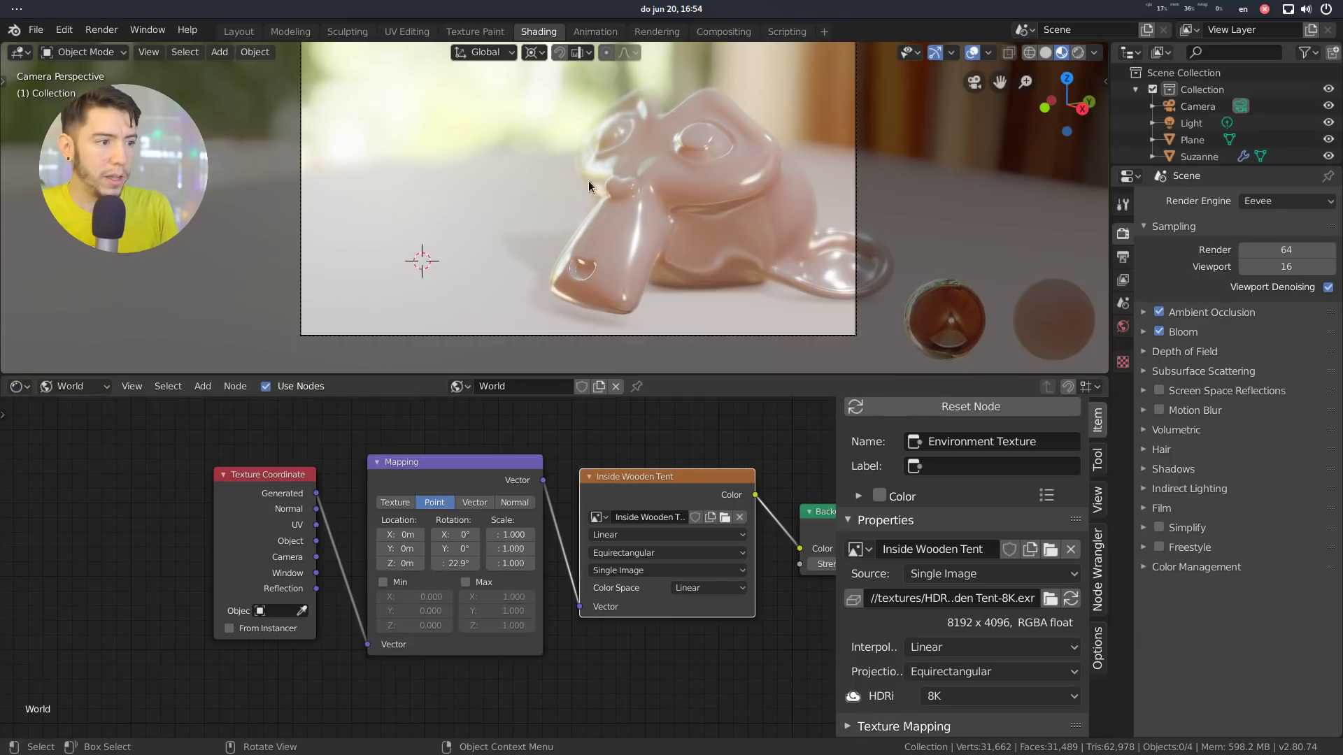
pyautogui.hotkey('shift', 'a')
pyautogui.moveTo(595, 203)
pyautogui.click(676, 206)
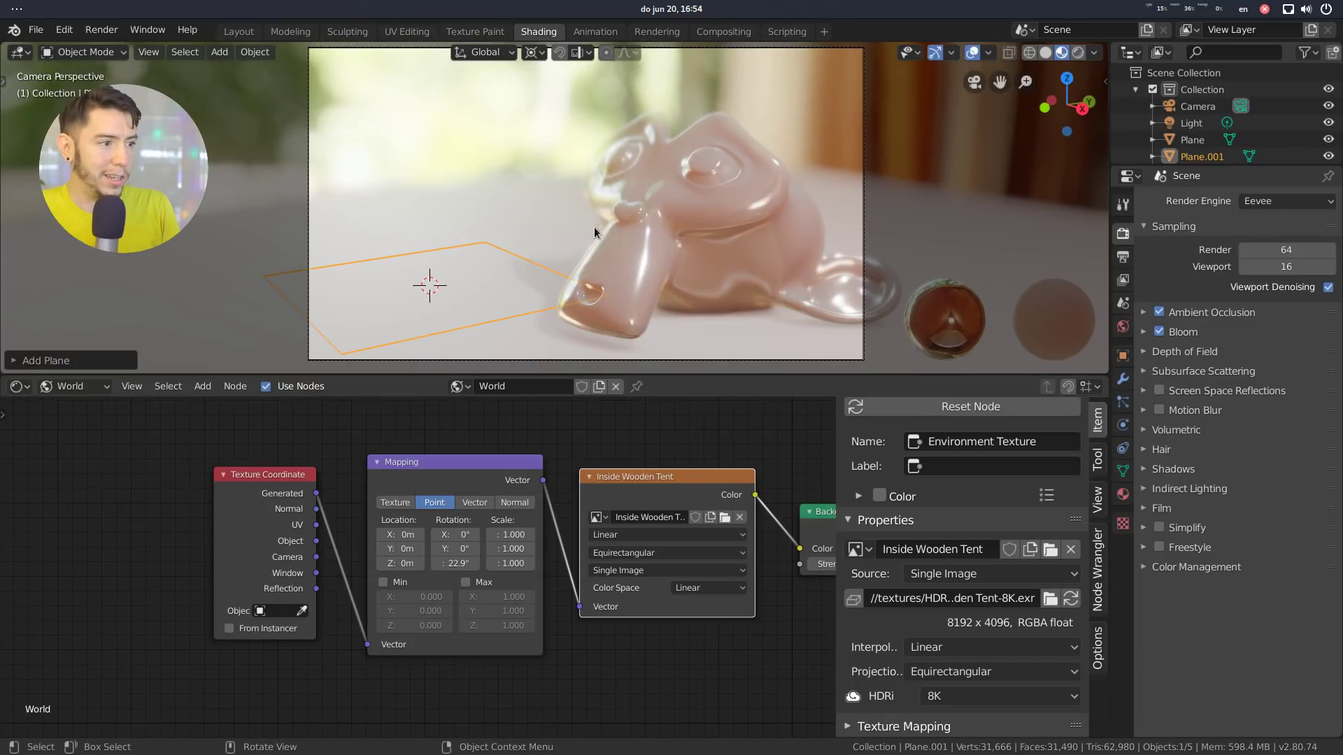
pyautogui.press('r')
pyautogui.press('x')
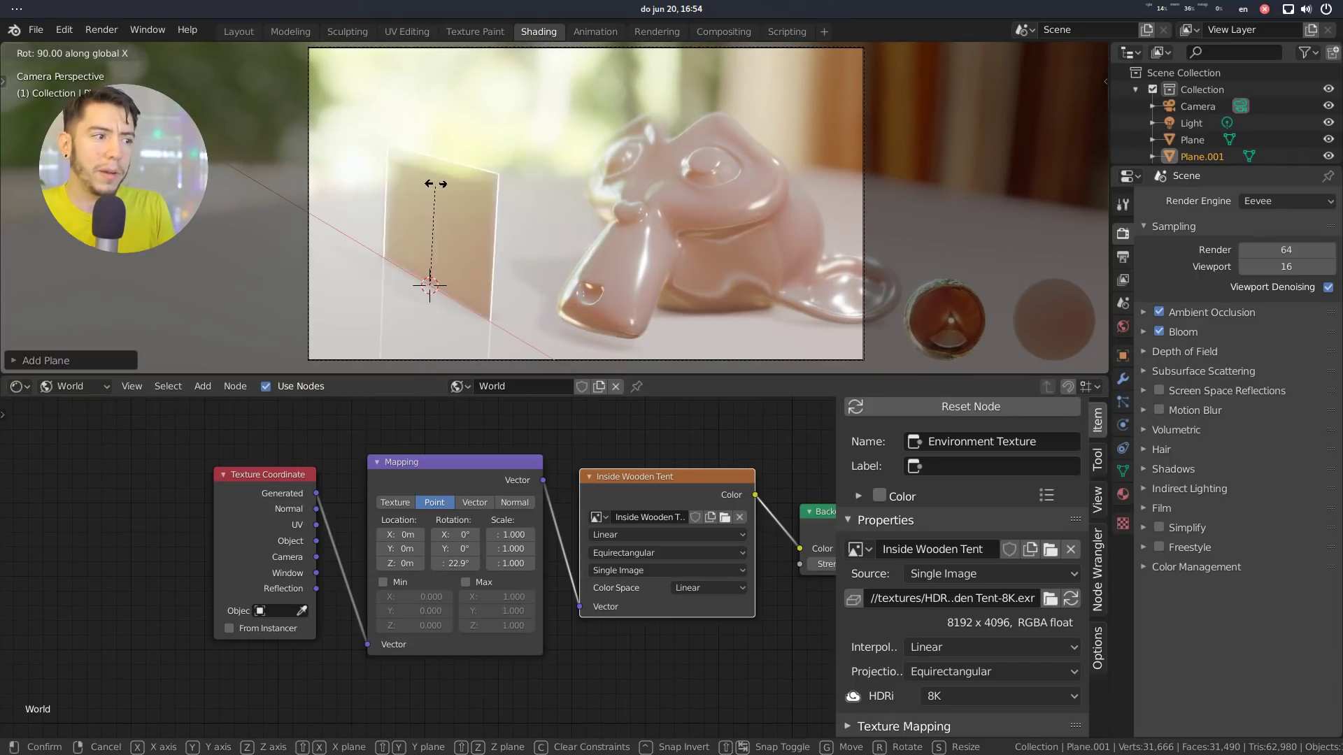
pyautogui.click(424, 185)
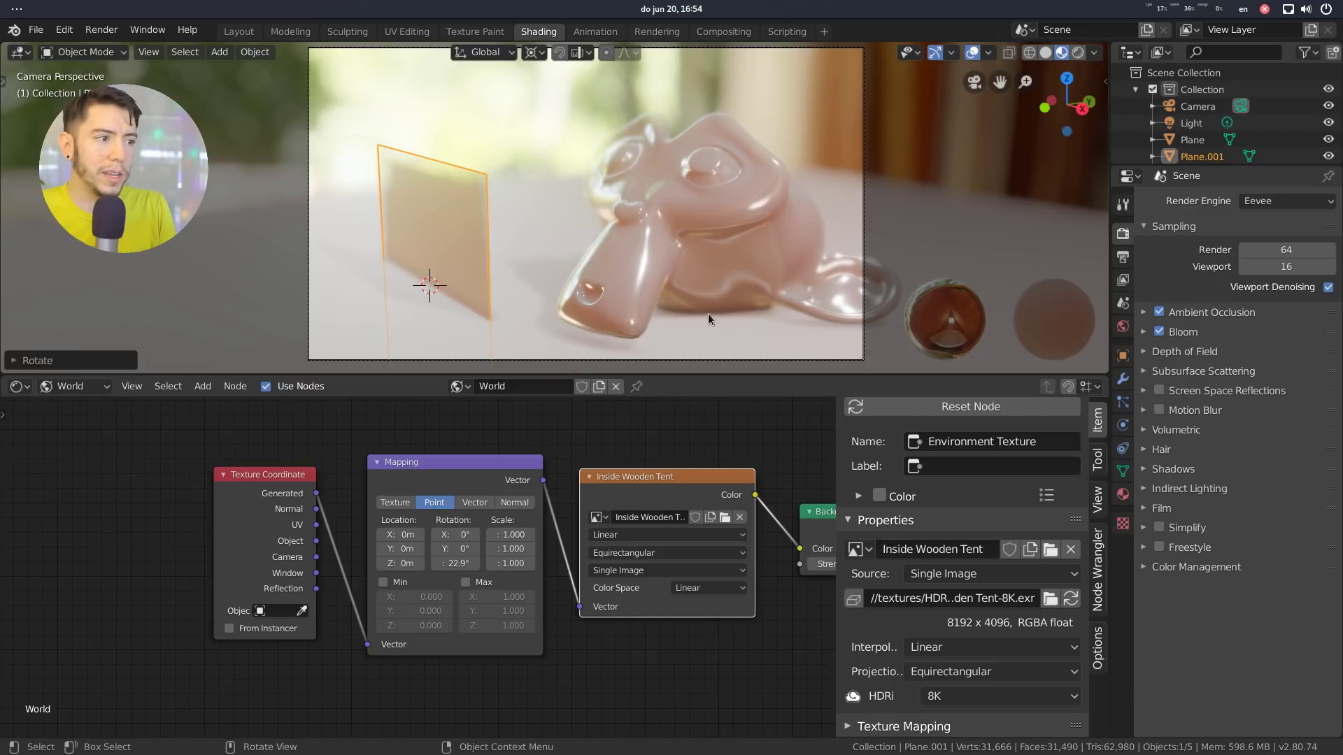
# Step: Raise the upright plane along Z and rotate it around Z to face the camera beside the monkey
pyautogui.press('r')
pyautogui.click(761, 280)
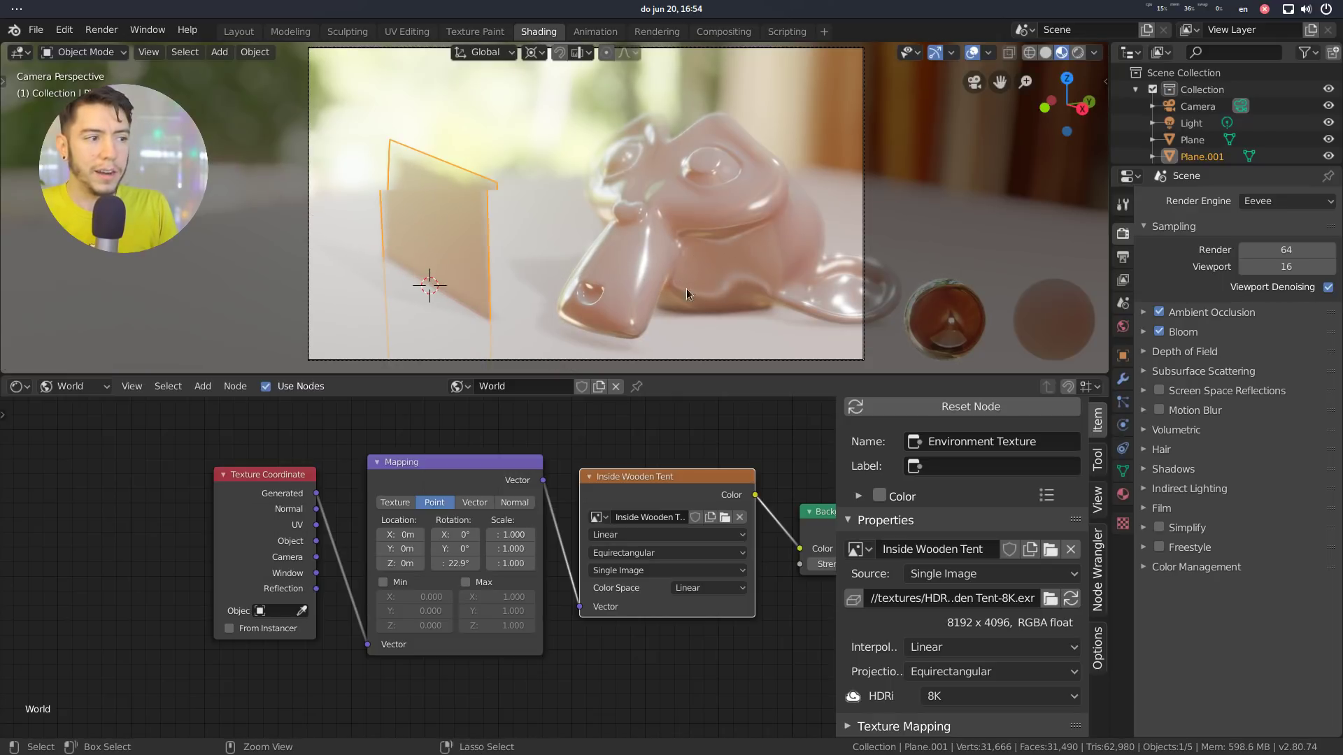
pyautogui.press('g')
pyautogui.press('z')
pyautogui.click(675, 180)
pyautogui.press('r')
pyautogui.press('z')
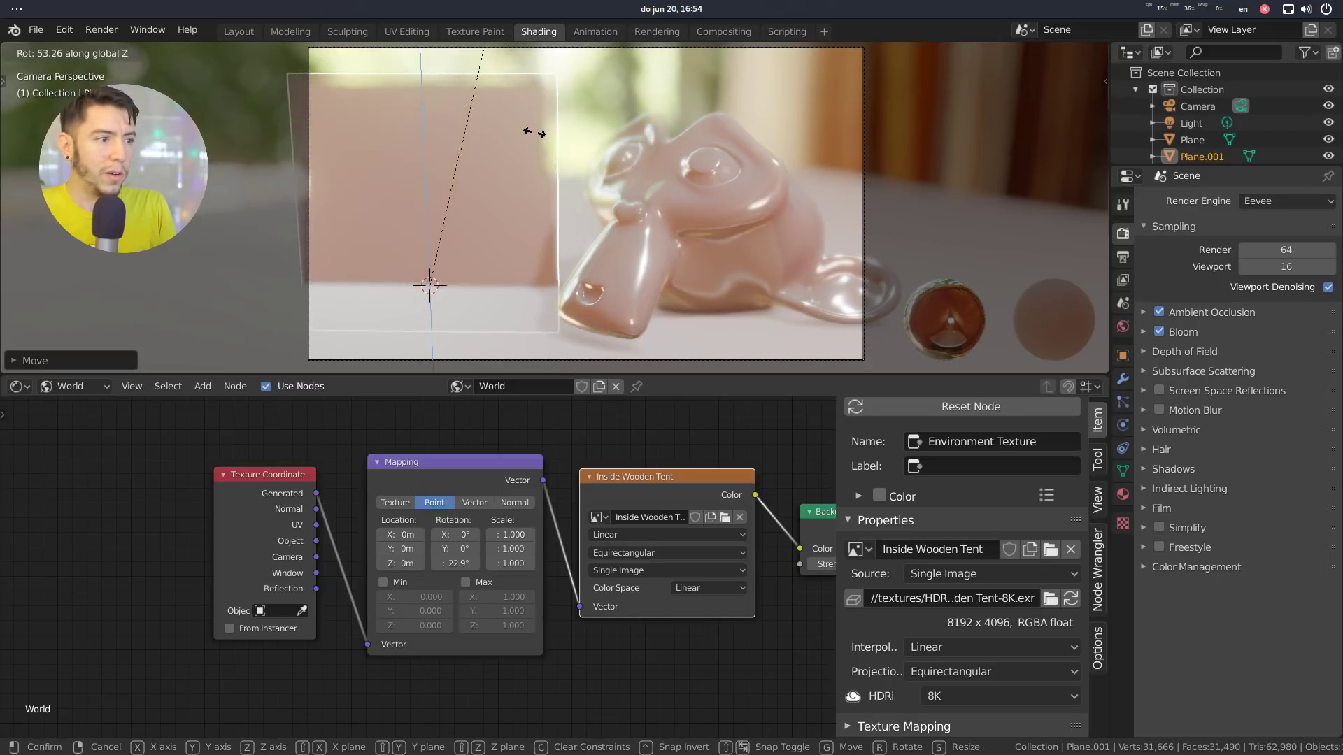
pyautogui.click(219, 247)
pyautogui.scroll(-2, 564, 255)
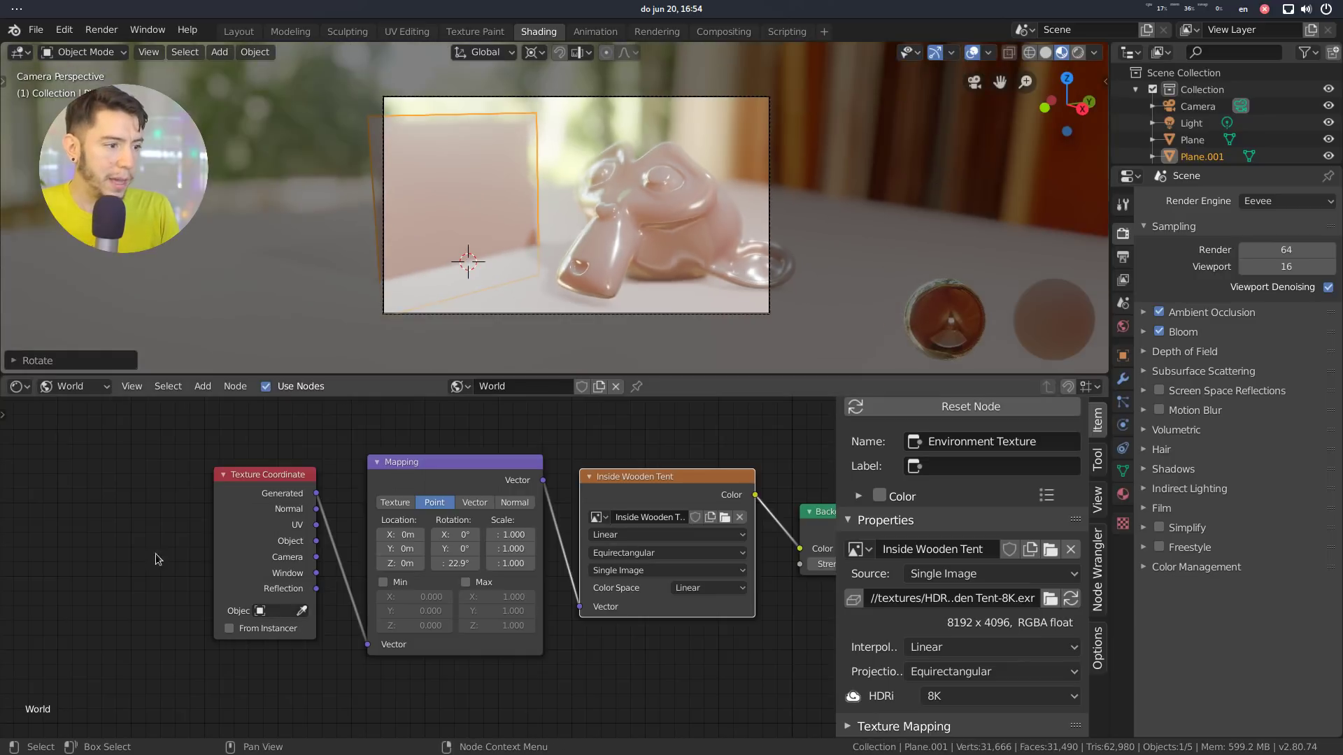
# Step: Switch the shader editor from World to Object and create a new material for the upright plane
pyautogui.click(73, 386)
pyautogui.click(95, 410)
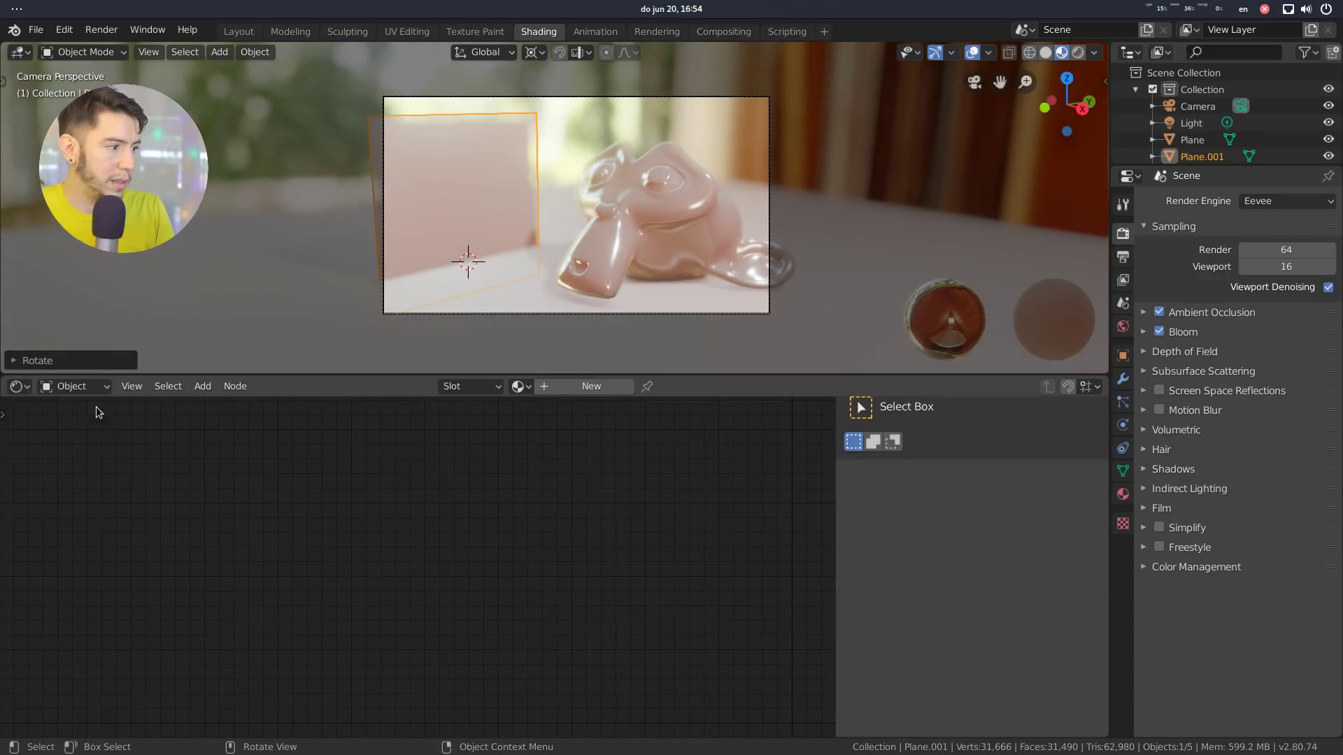
pyautogui.click(591, 386)
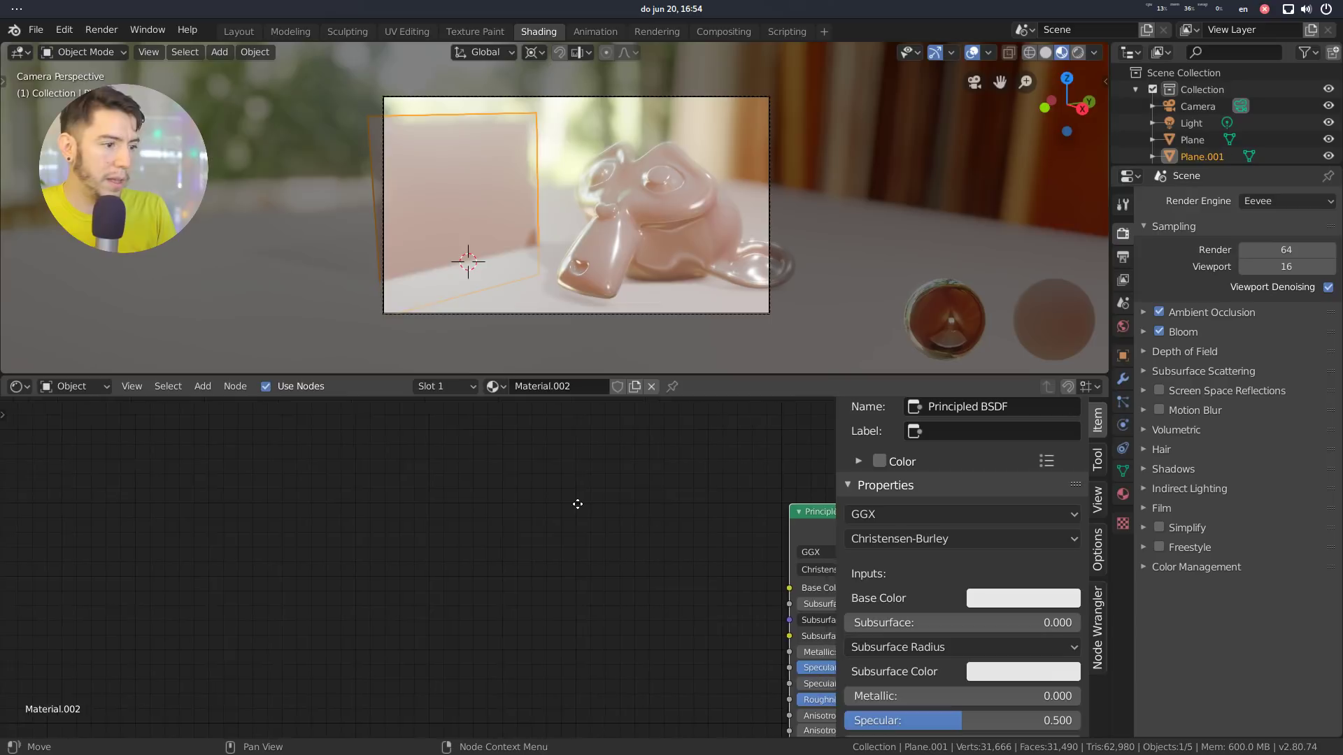
pyautogui.moveTo(577, 504); pyautogui.dragTo(119, 440, button='middle')
pyautogui.scroll(-3, 279, 487)
pyautogui.moveTo(291, 489); pyautogui.dragTo(462, 517, button='middle')
# Step: Add an Image Texture node to the left of the Principled BSDF node
pyautogui.hotkey('shift', 'a')
pyautogui.click(464, 516)
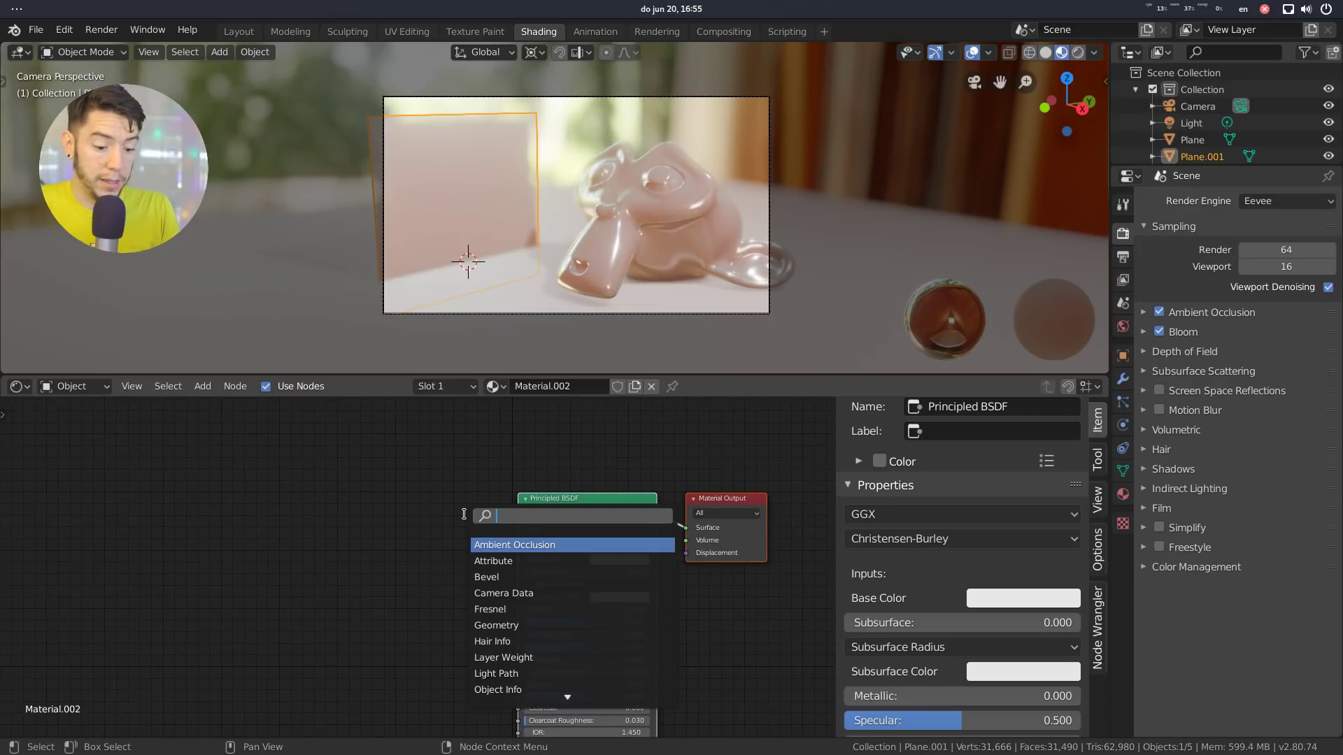
pyautogui.write('image')
pyautogui.press('Return')
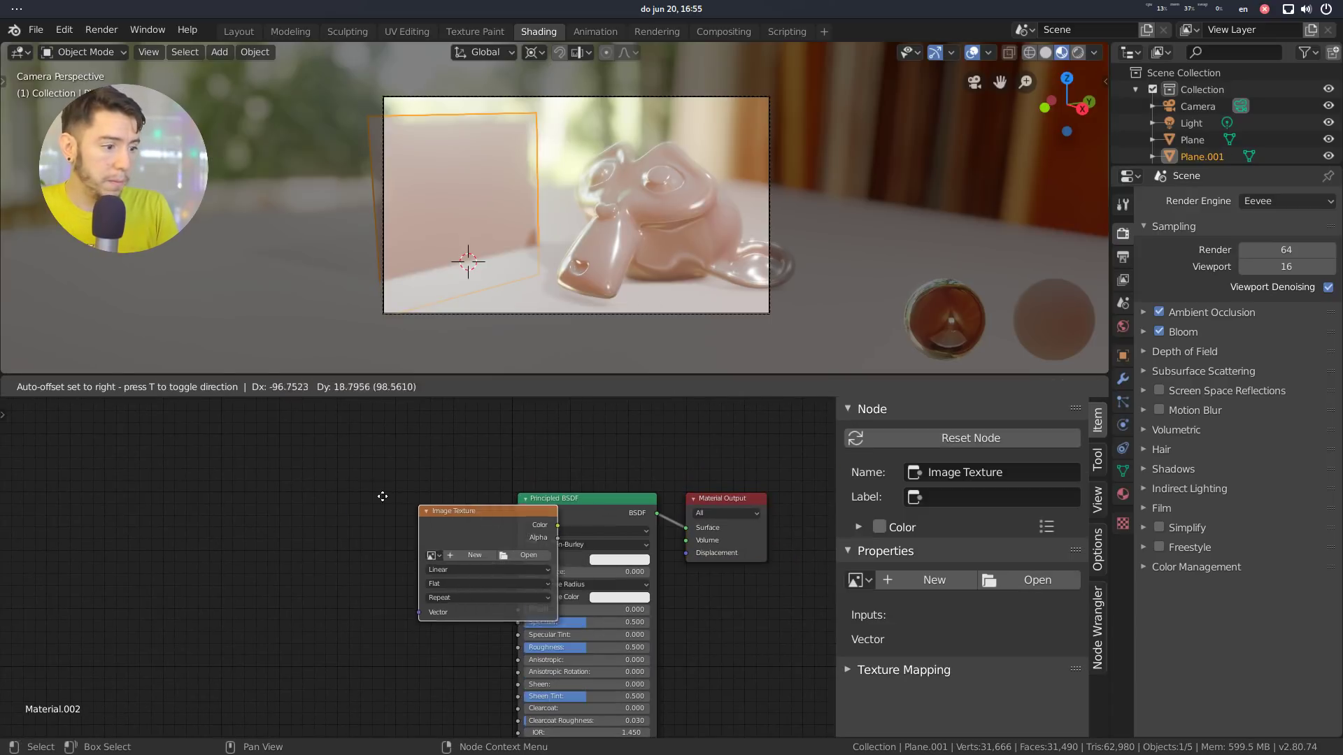
pyautogui.click(335, 494)
pyautogui.scroll(2, 350, 519)
# Step: Assign the door_11-color image to the texture node and connect its Color output to the Base Color
pyautogui.click(308, 519)
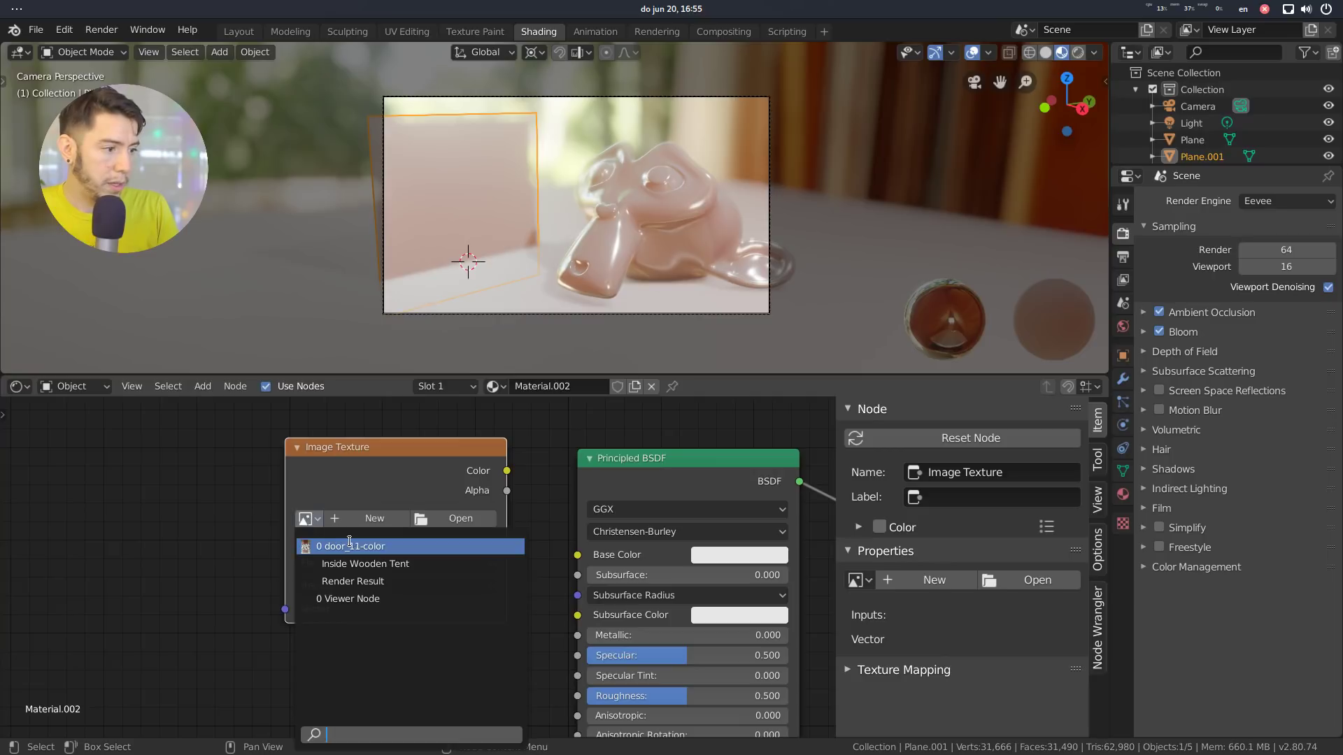
pyautogui.click(377, 546)
pyautogui.moveTo(477, 492); pyautogui.dragTo(587, 557)
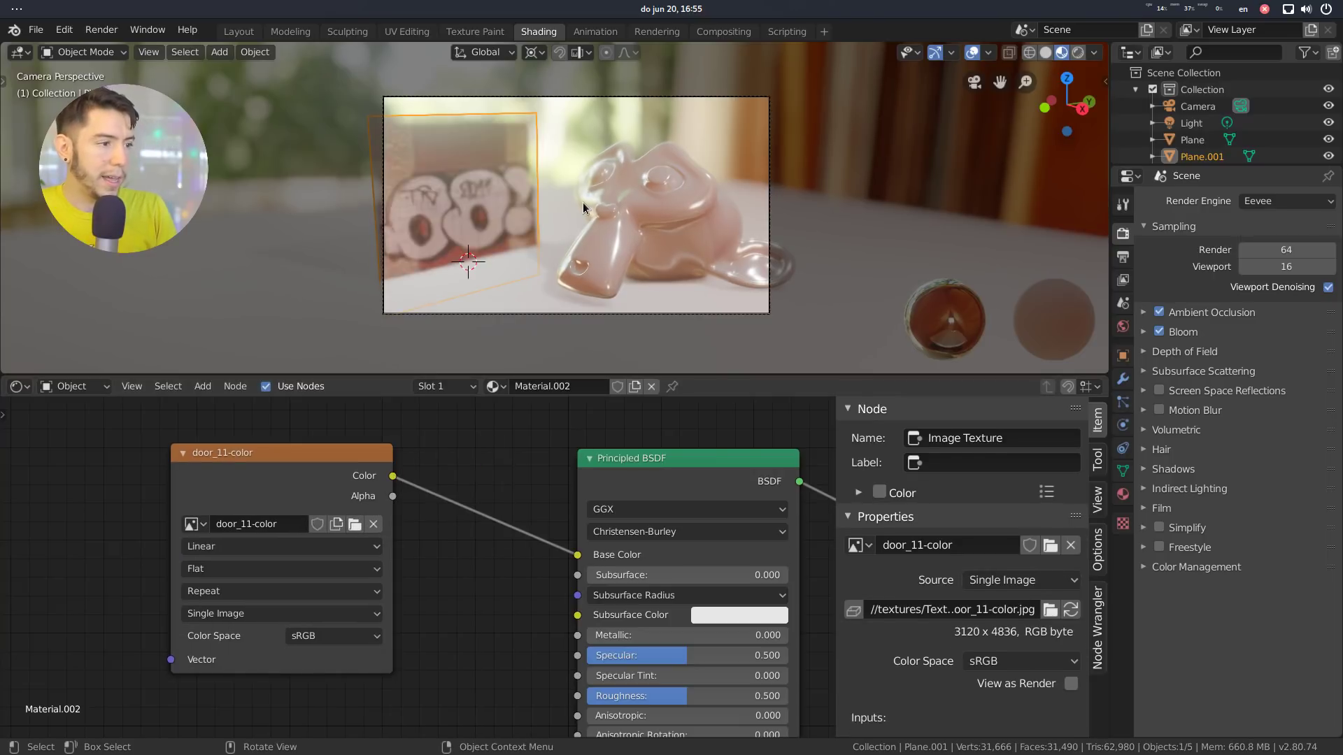
# Step: Scale the door plane to about 0.74 along Y, reposition it and enlarge it behind the monkey
pyautogui.scroll(2, 582, 202)
pyautogui.press('s')
pyautogui.press('y')
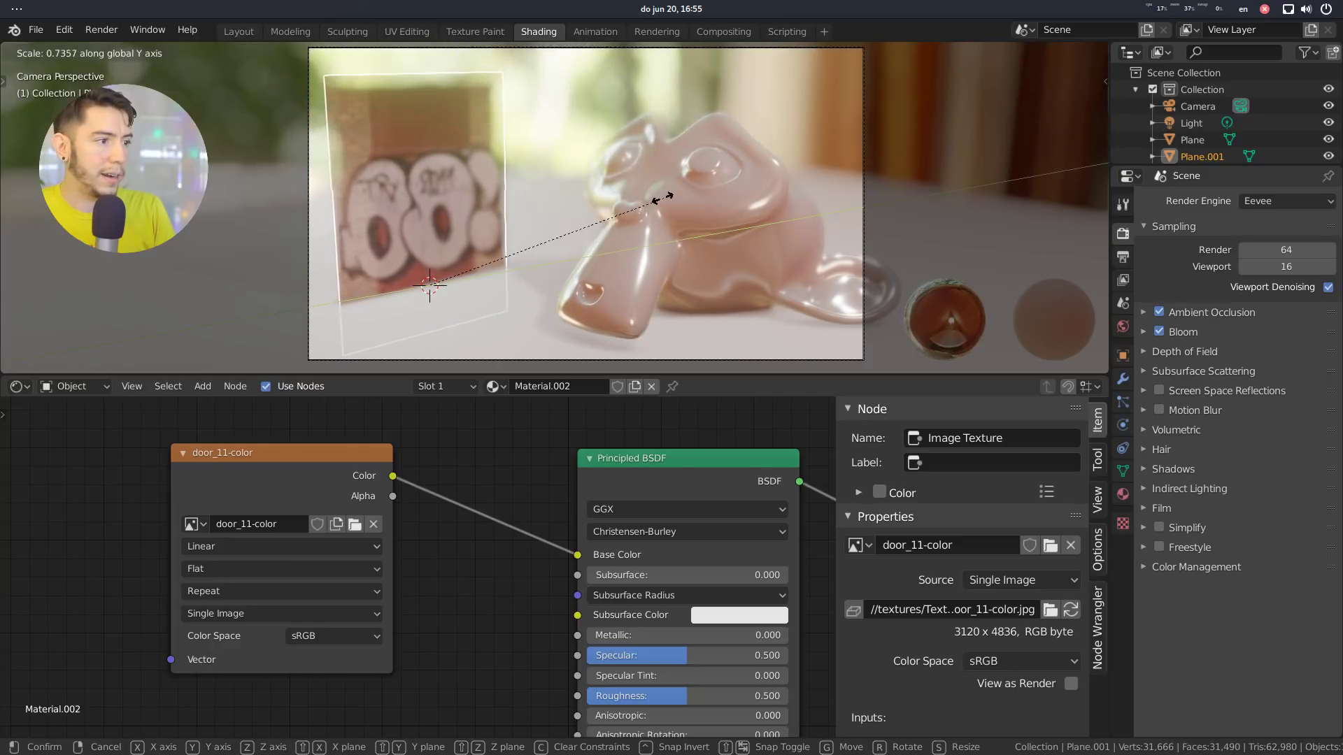
pyautogui.click(666, 198)
pyautogui.press('g')
pyautogui.click(682, 187)
pyautogui.press('s')
pyautogui.click(770, 218)
pyautogui.scroll(-2, 700, 216)
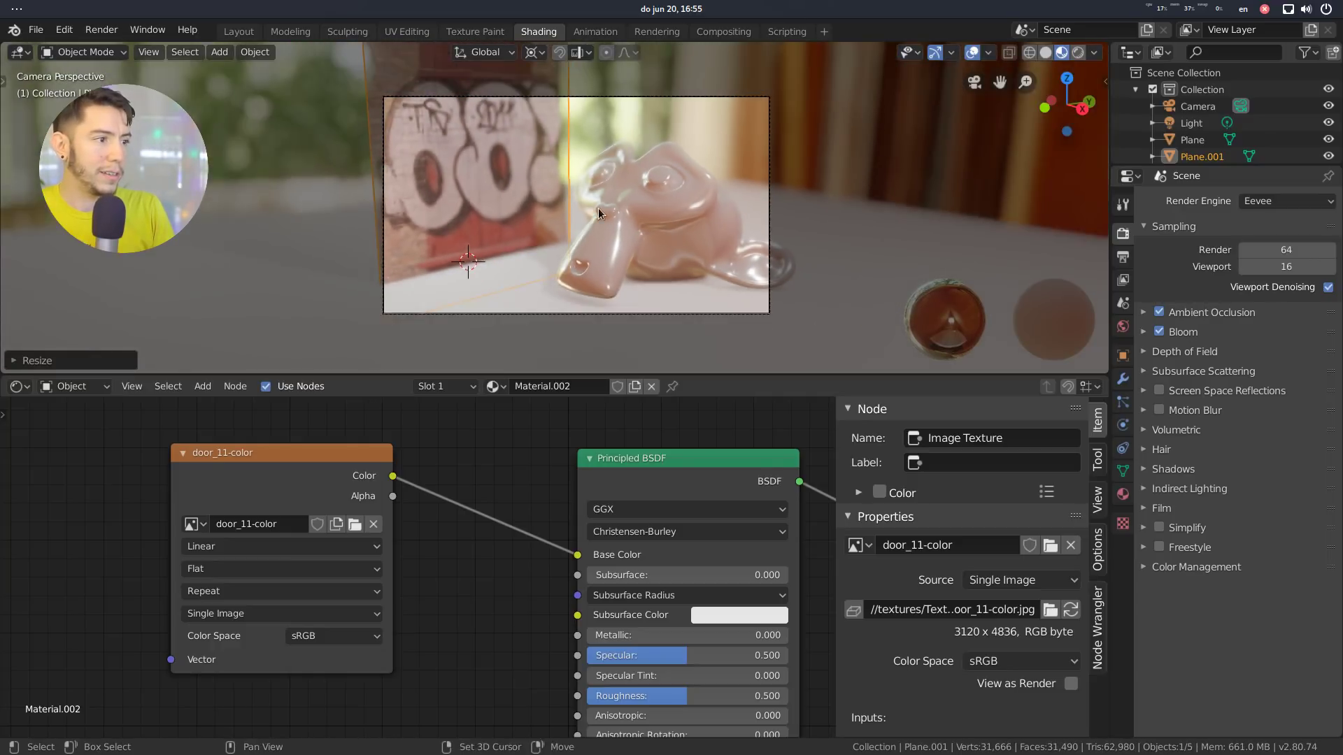
# Step: Examine the textured door beside the monkey from outside the camera and review the door_11-color image properties
pyautogui.keyDown('shift'); pyautogui.moveTo(574, 185); pyautogui.dragTo(606, 268, button='middle'); pyautogui.keyUp('shift')
pyautogui.scroll(3, 609, 217)
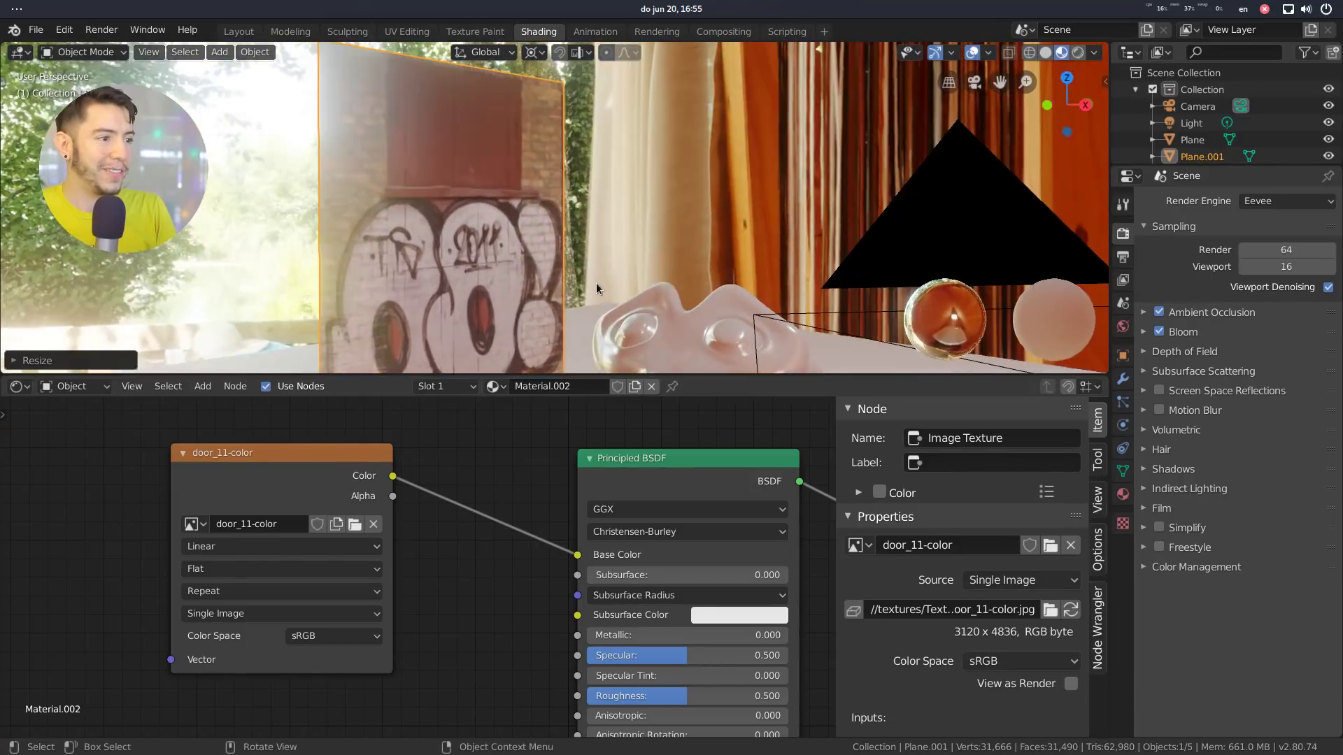
pyautogui.scroll(-3, 596, 283)
pyautogui.scroll(1, 605, 269)
pyautogui.scroll(-2, 940, 699)
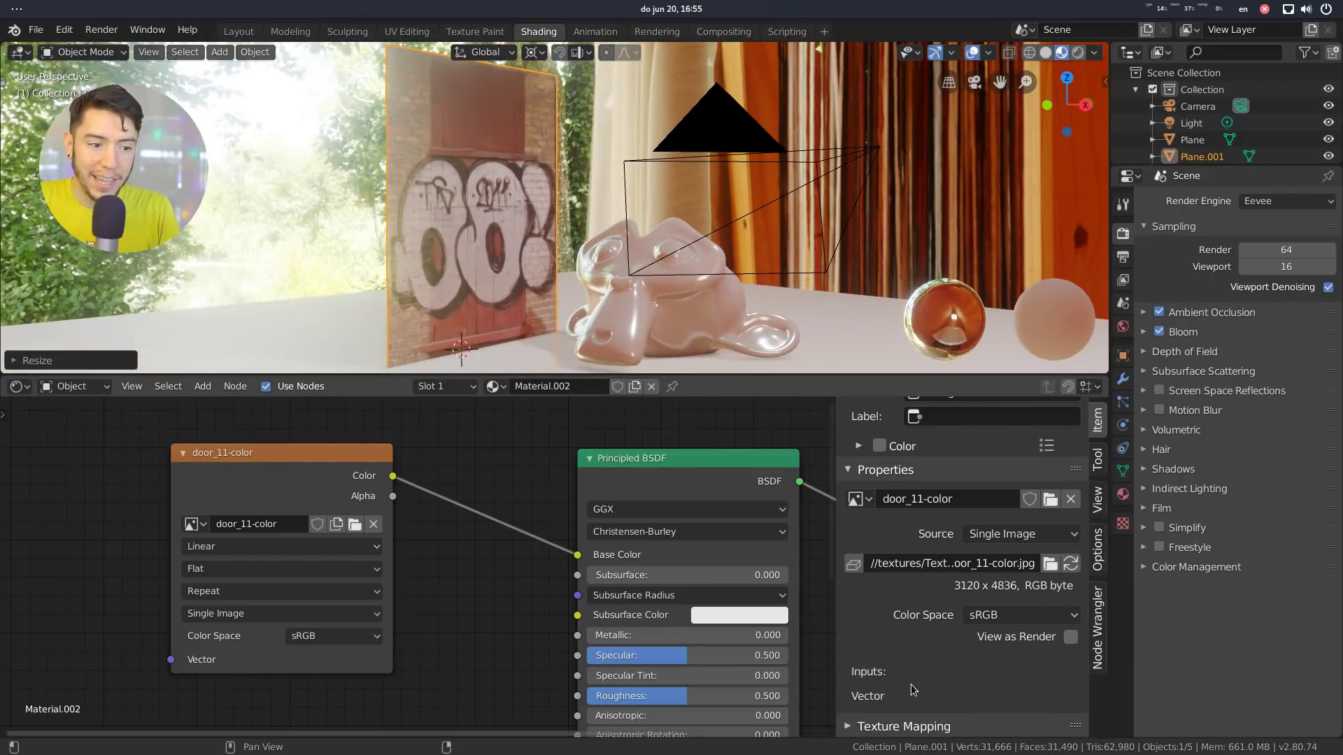
pyautogui.click(899, 474)
pyautogui.click(898, 479)
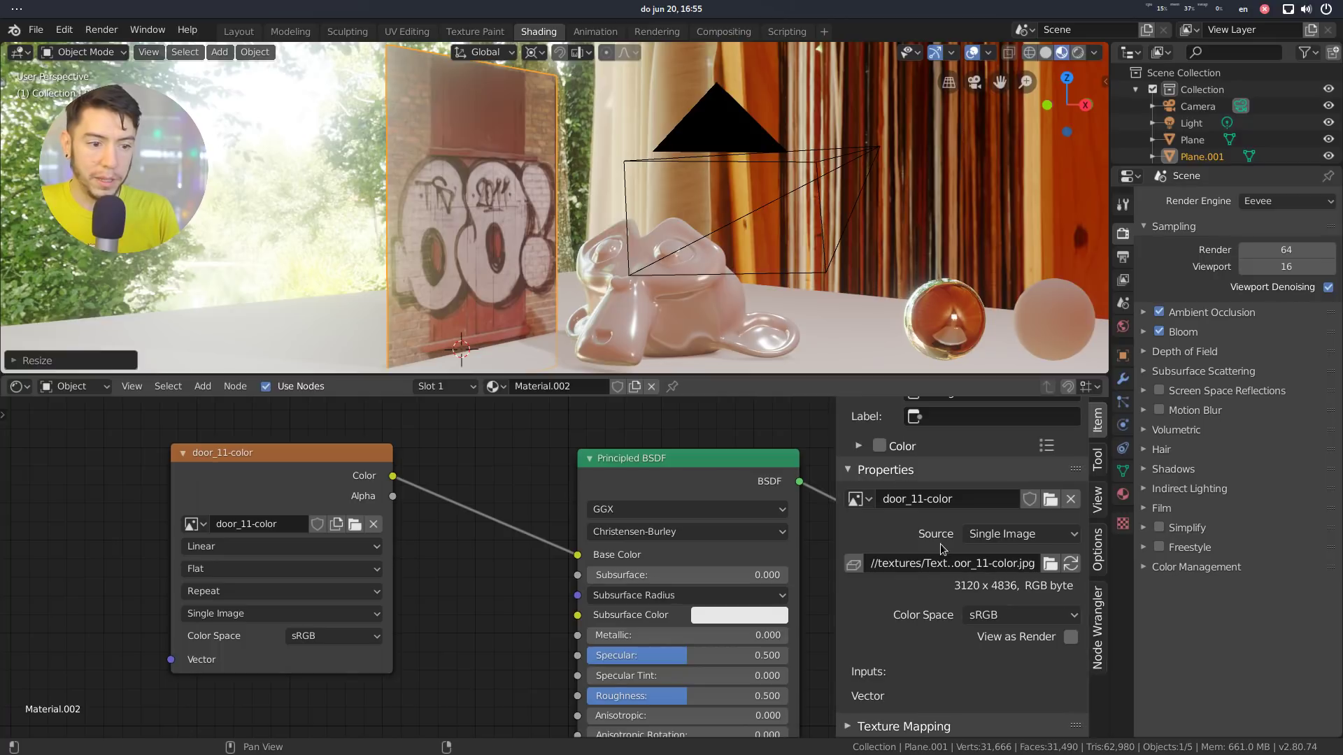
# Step: Move the door_11-color texture node slightly closer to the Principled BSDF, and collapse its image Properties section
pyautogui.moveTo(273, 460); pyautogui.dragTo(277, 458)
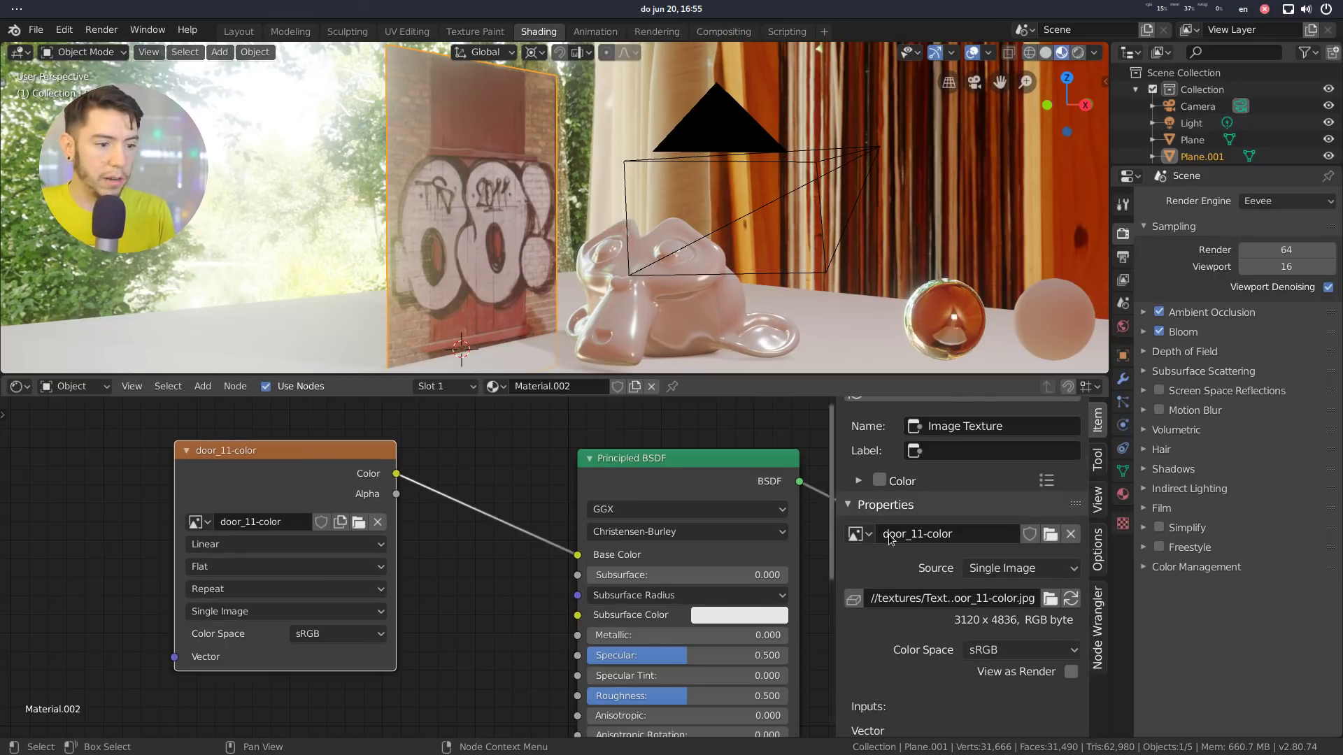
pyautogui.scroll(-1, 930, 615)
pyautogui.scroll(2, 940, 603)
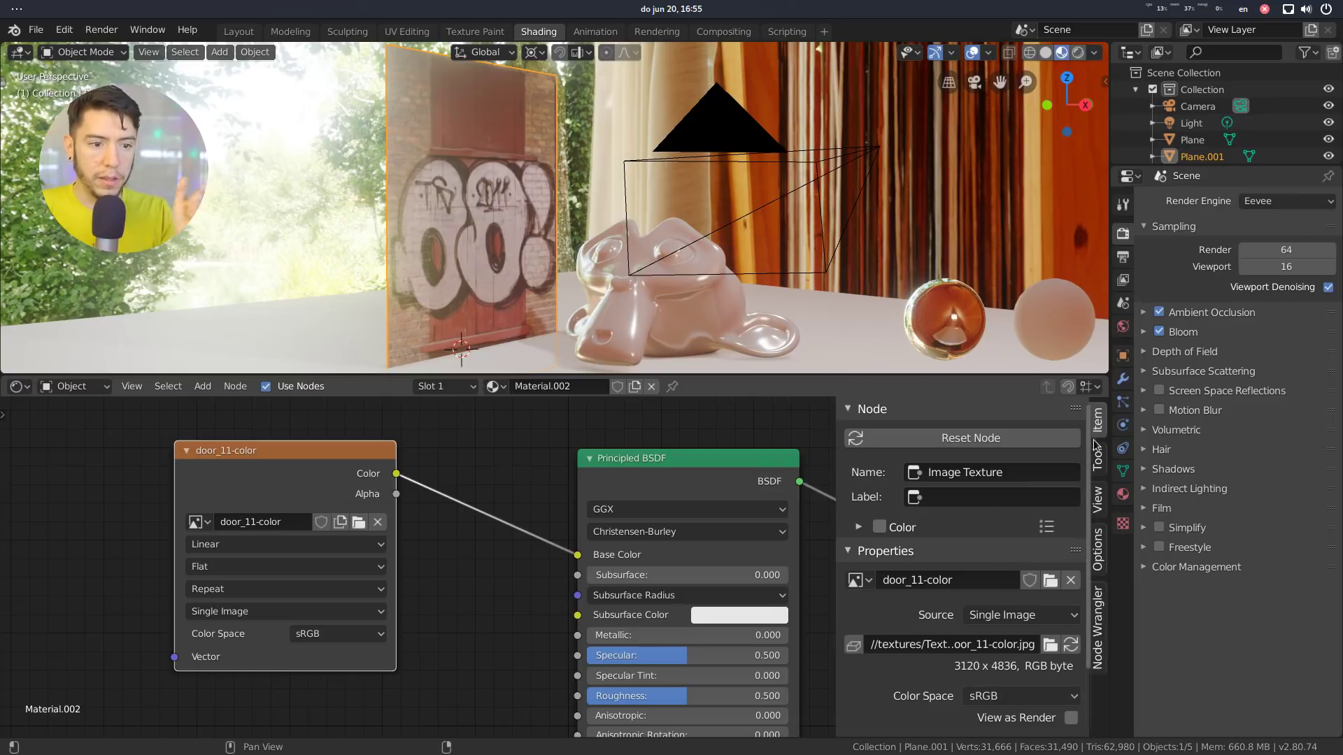
pyautogui.moveTo(224, 508); pyautogui.dragTo(247, 506)
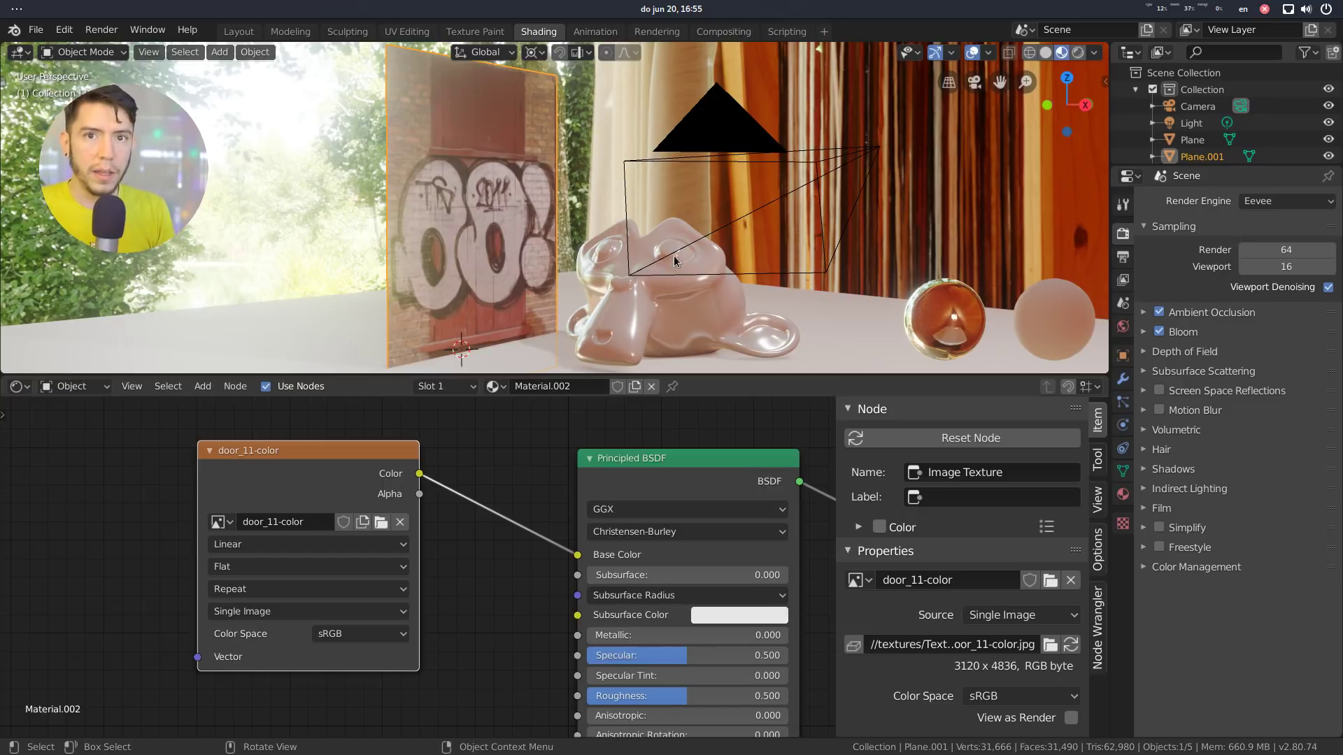
pyautogui.scroll(-3, 986, 591)
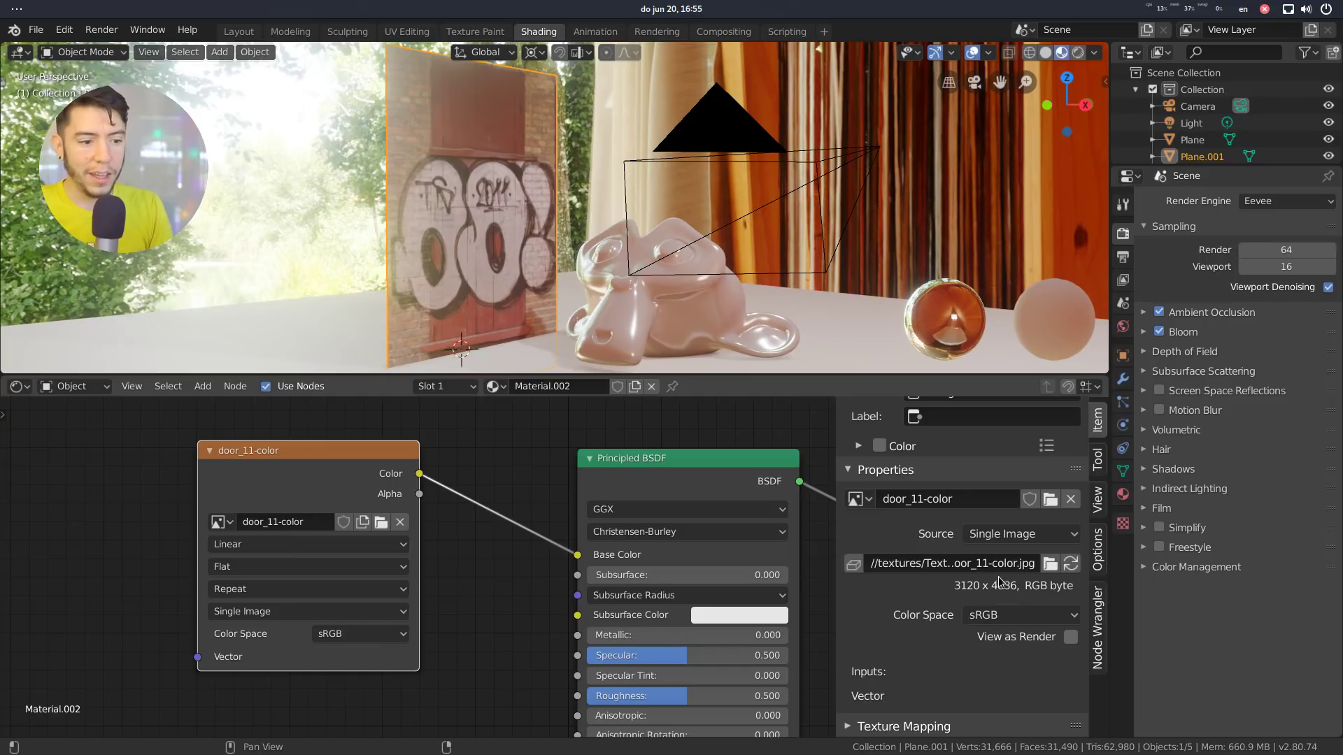
pyautogui.click(924, 474)
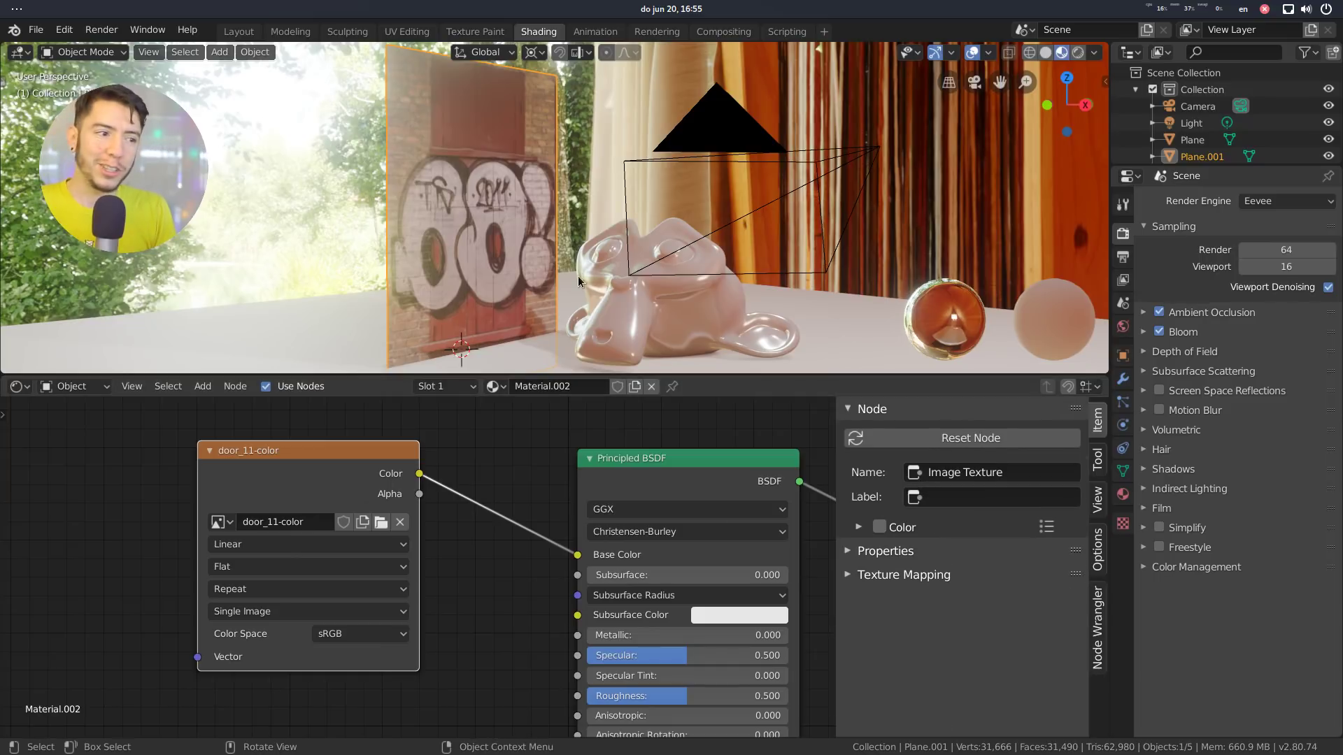
# Step: Deselect the door plane and return the viewport to the camera view
pyautogui.scroll(-2, 571, 192)
pyautogui.click(565, 216)
pyautogui.moveTo(589, 218); pyautogui.dragTo(620, 210, button='middle')
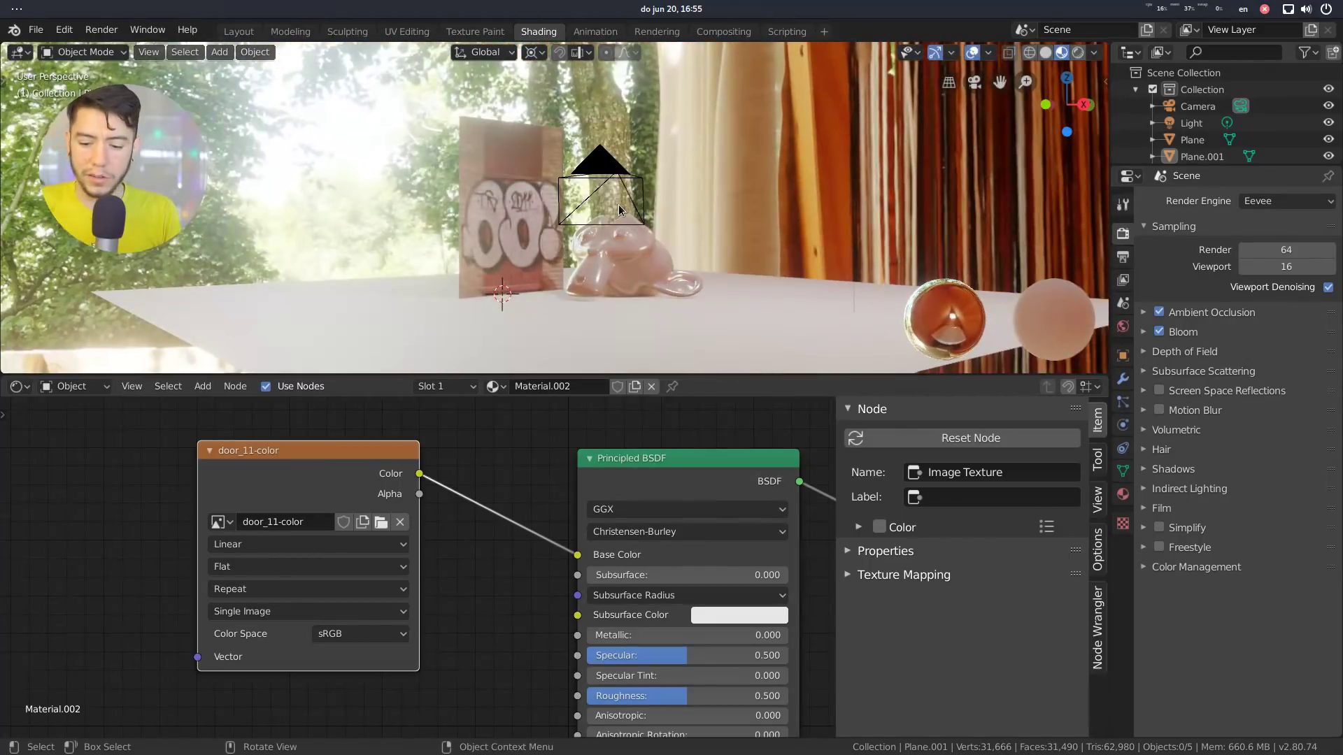
pyautogui.press('KP_0')
pyautogui.scroll(-2, 618, 204)
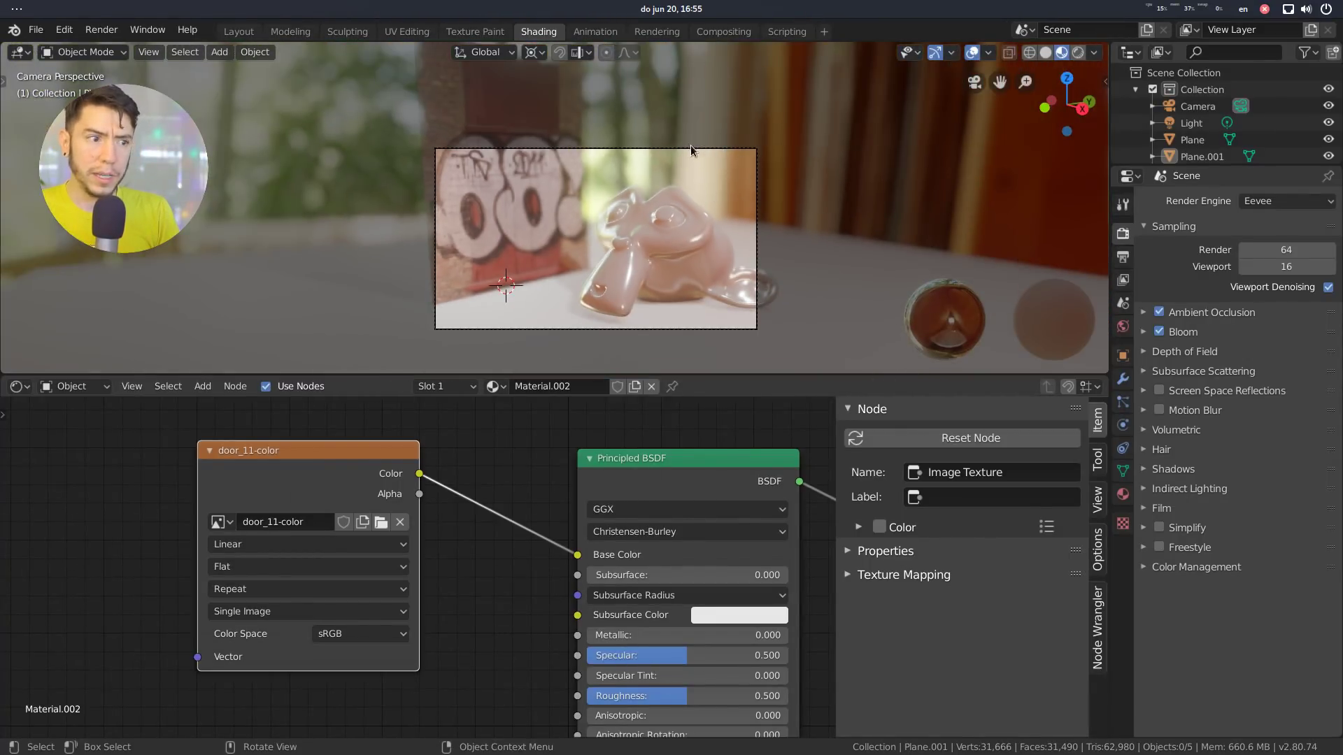
# Step: Switch to the web browser and open the Doors category of the Blender Cloud Textures library in a new tab
pyautogui.press('super')
pyautogui.click(583, 278)
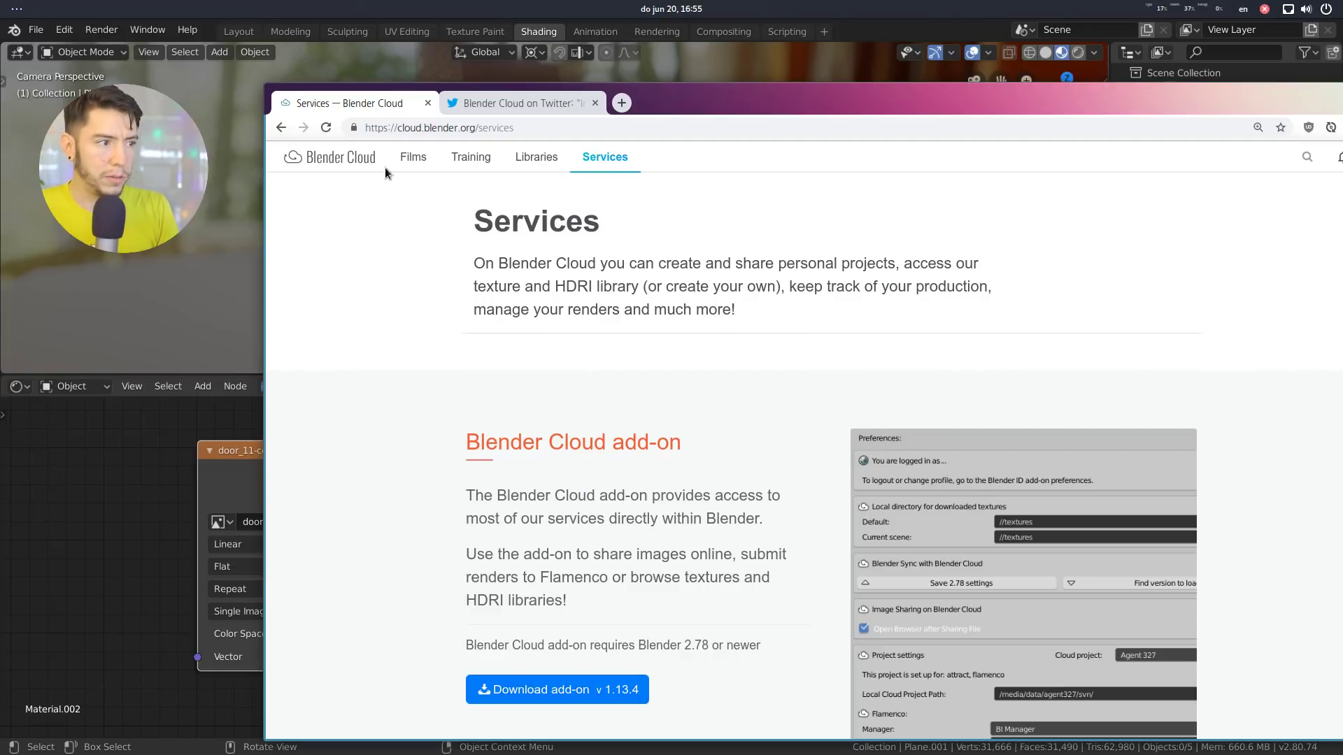
pyautogui.middleClick(537, 158)
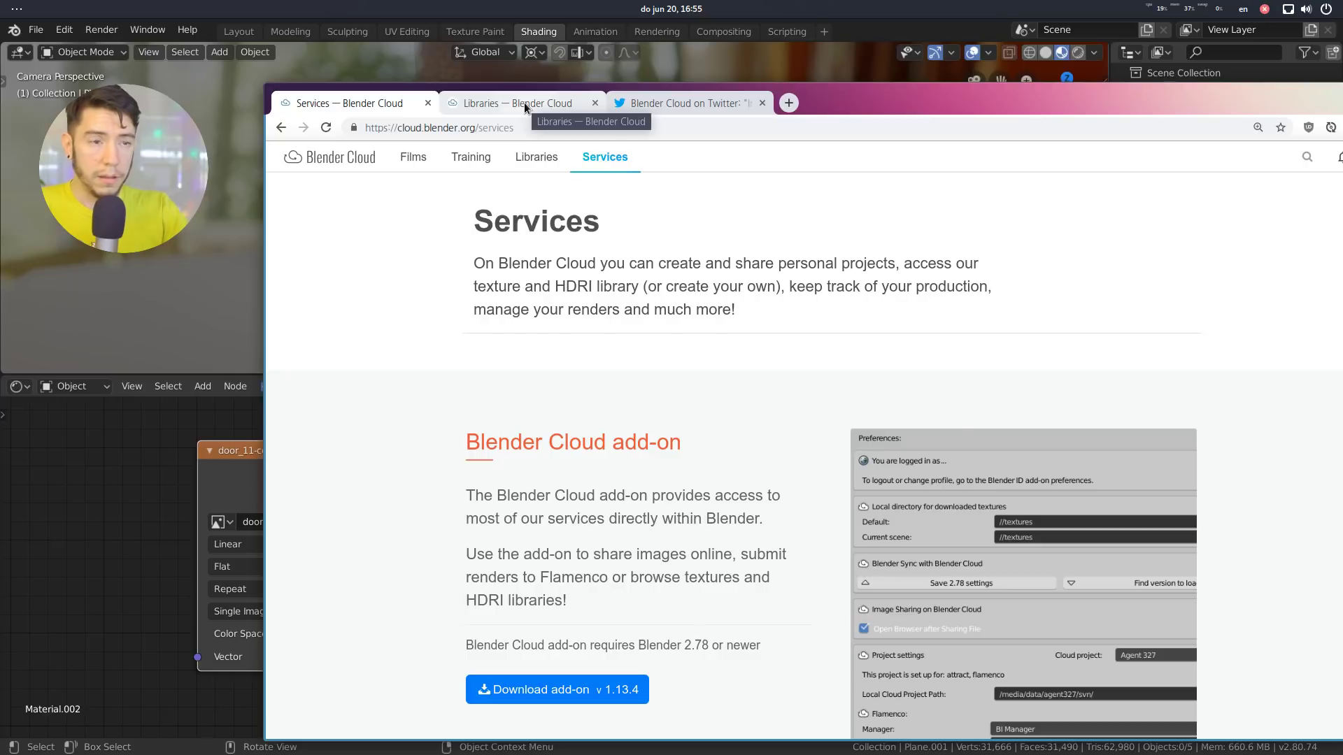
pyautogui.click(523, 102)
pyautogui.scroll(-3, 568, 424)
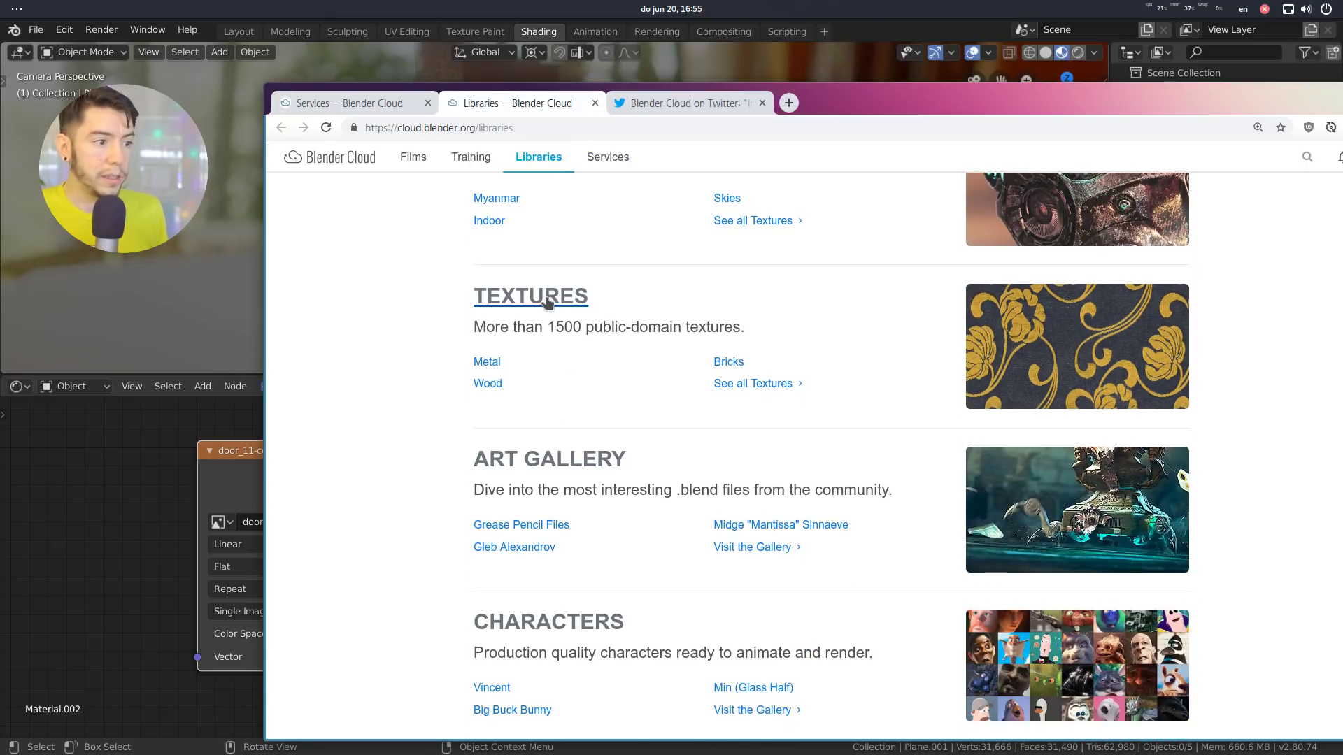
pyautogui.click(546, 297)
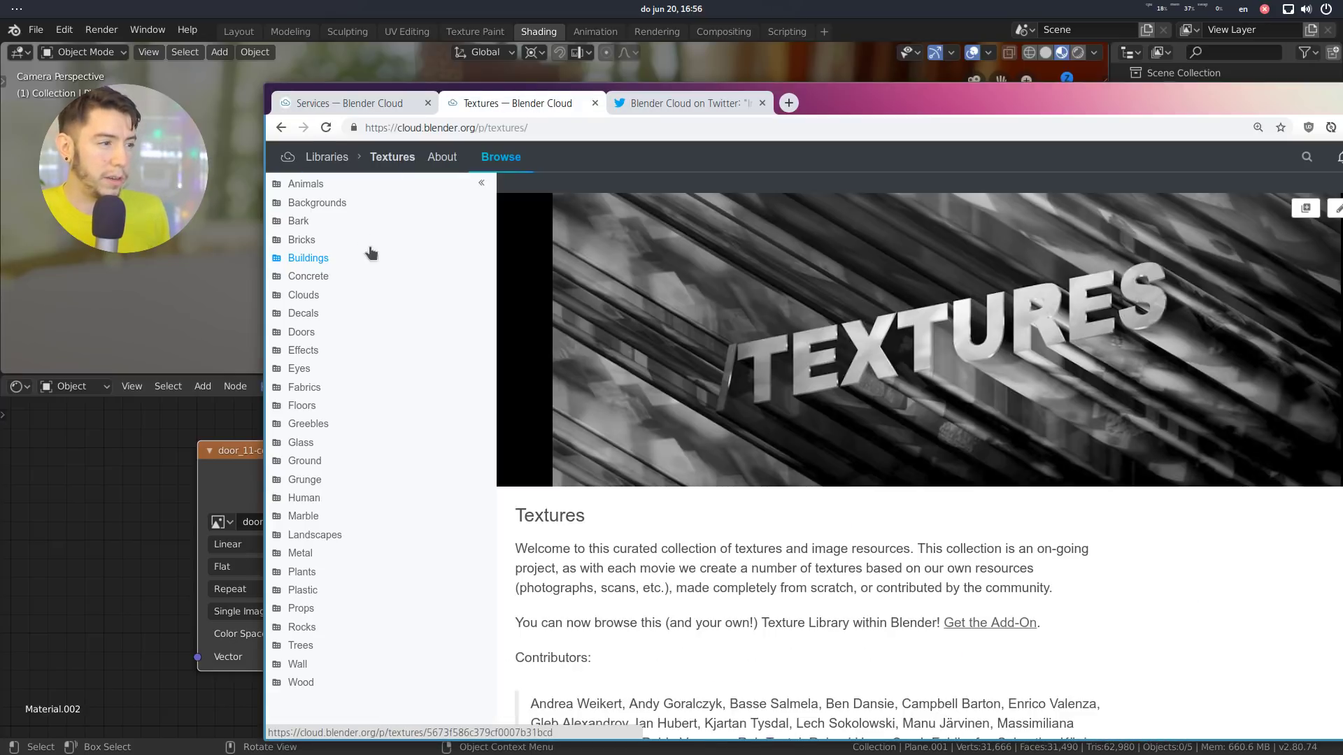
pyautogui.click(318, 334)
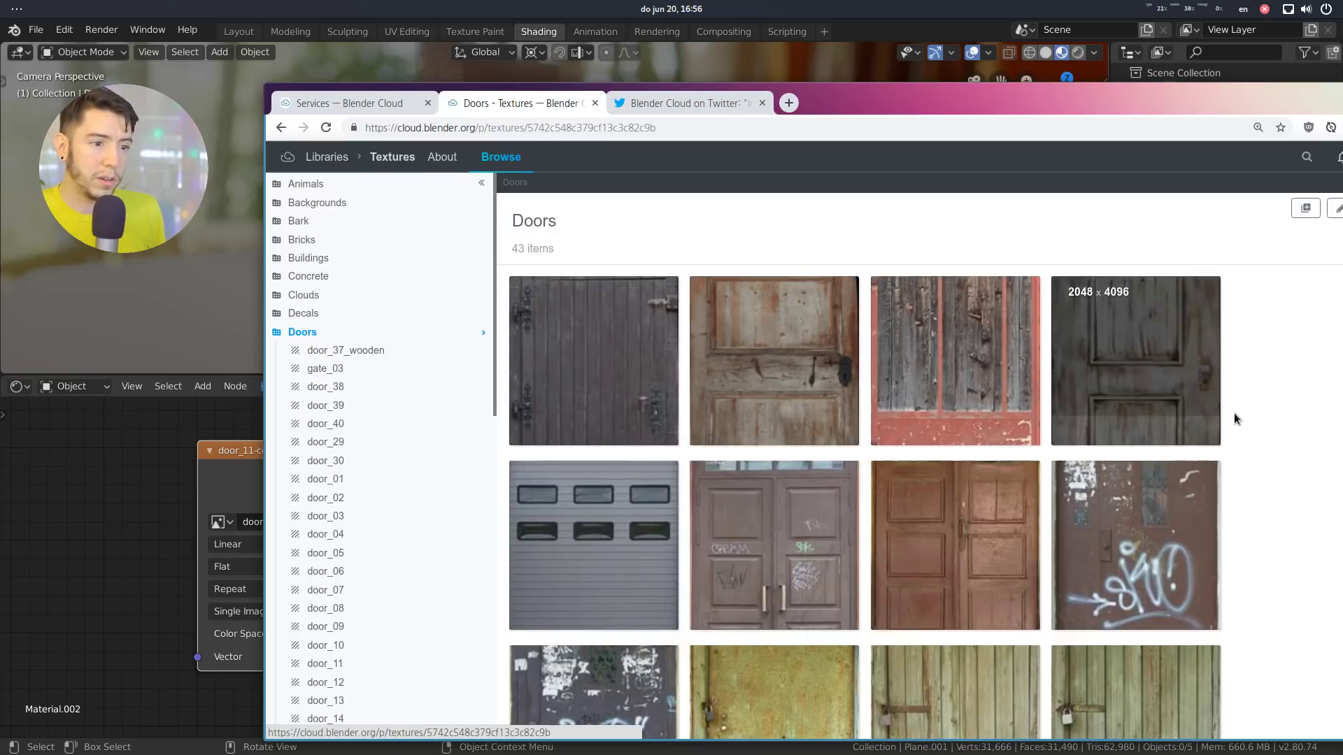
# Step: Open the door_11 texture page and narrow the browser window so the whole page fits on screen
pyautogui.scroll(-9, 1252, 423)
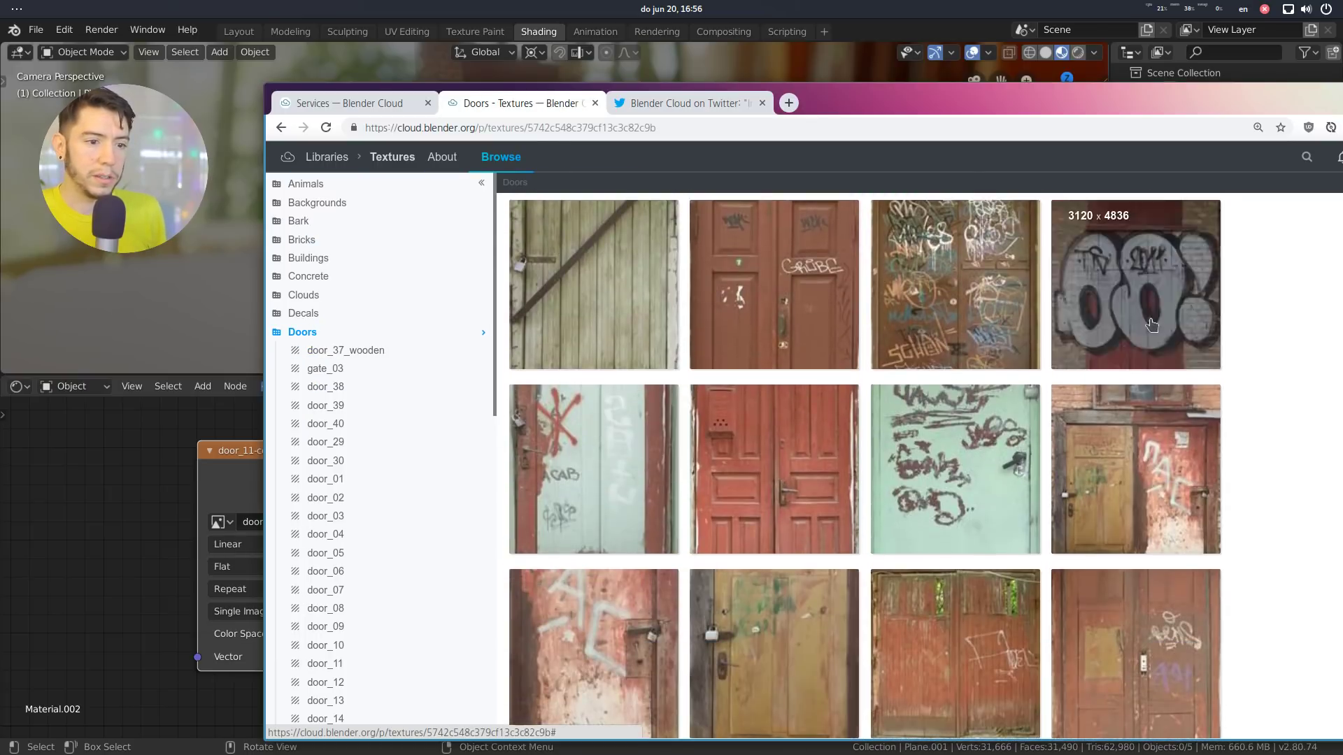
pyautogui.moveTo(1162, 289)
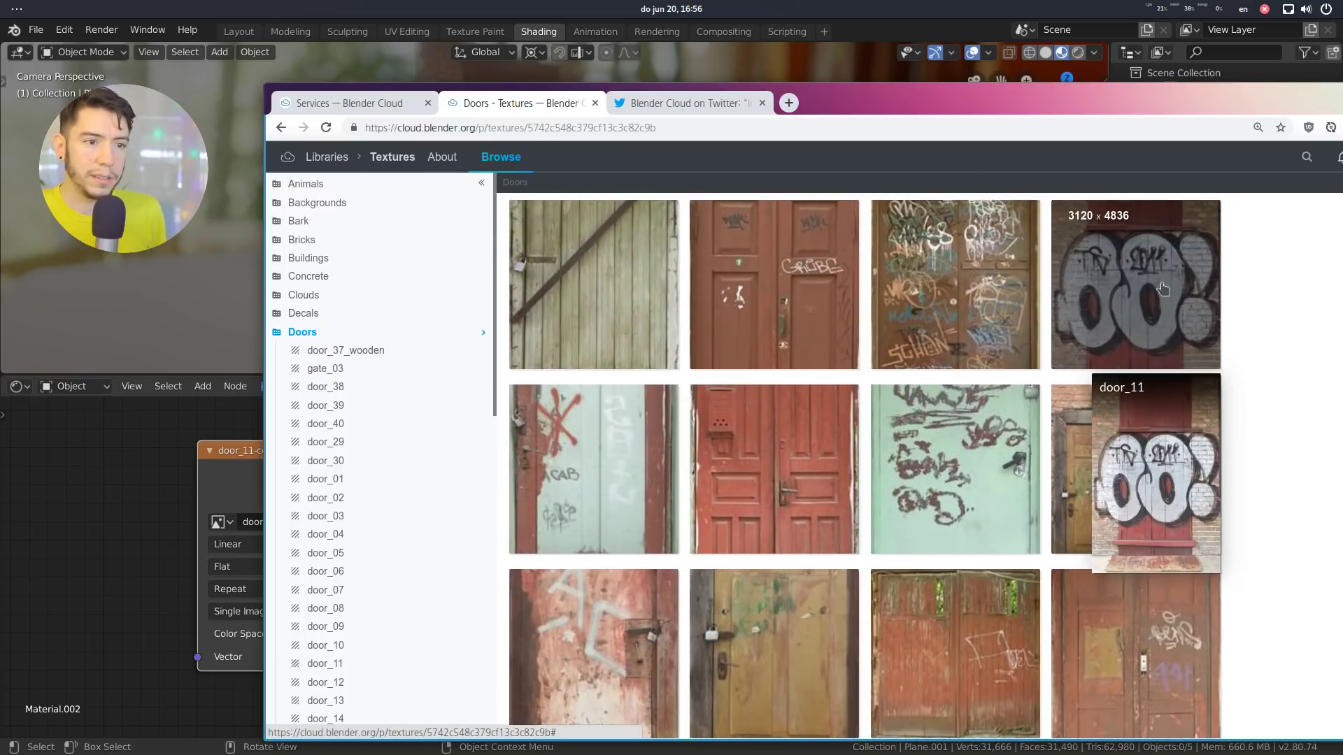
pyautogui.click(1148, 292)
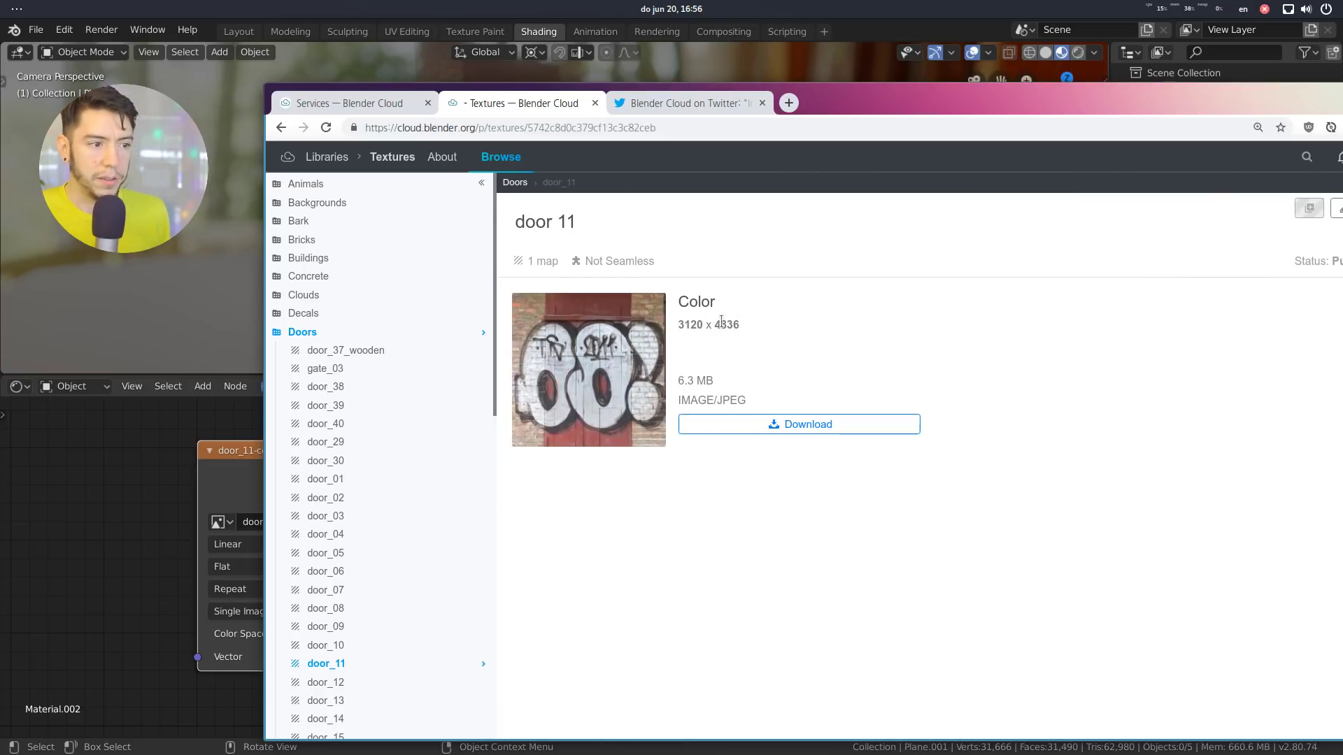
pyautogui.keyDown('super'); pyautogui.moveTo(1265, 369); pyautogui.dragTo(1194, 365, button='middle'); pyautogui.keyUp('super')
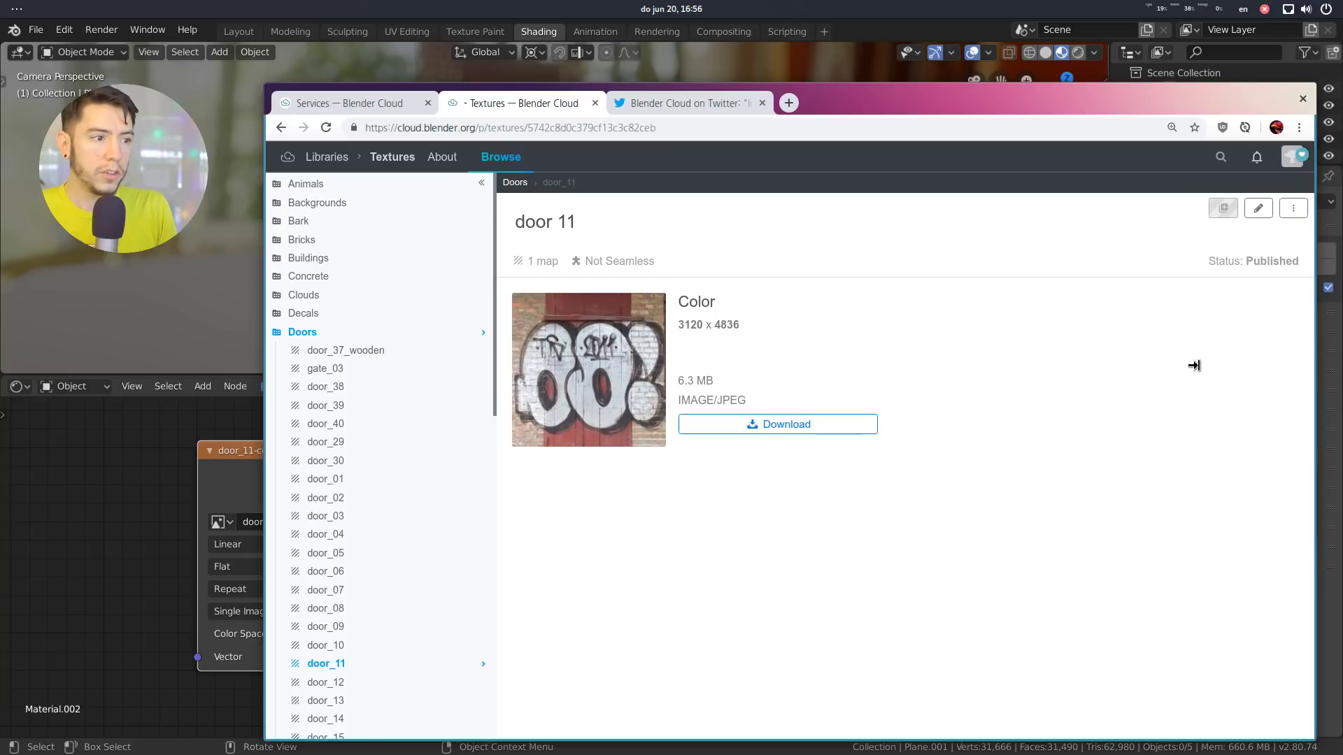
pyautogui.keyDown('alt'); pyautogui.moveTo(1194, 365); pyautogui.dragTo(1205, 365, button='right'); pyautogui.keyUp('alt')
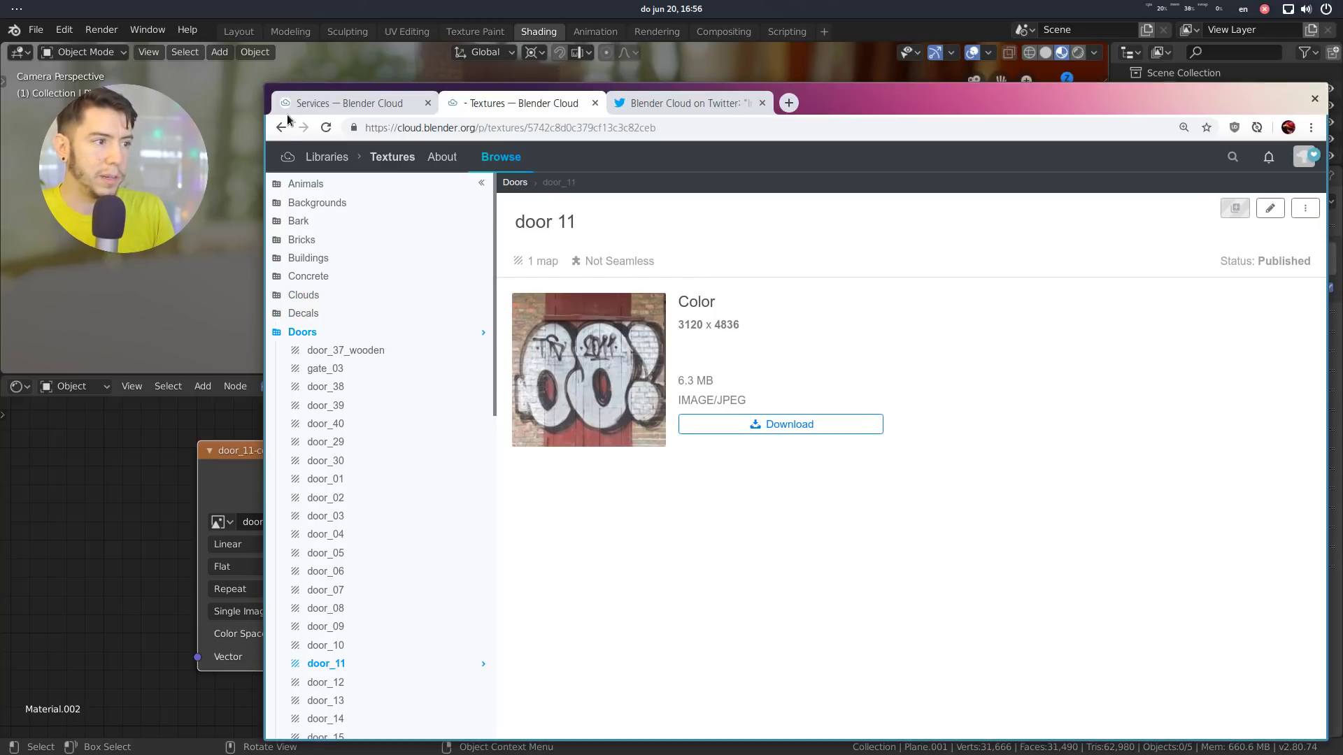
# Step: Return to Blender, open the Blender Cloud texture browser, go up from the doors folder and close it
pyautogui.click(900, 31)
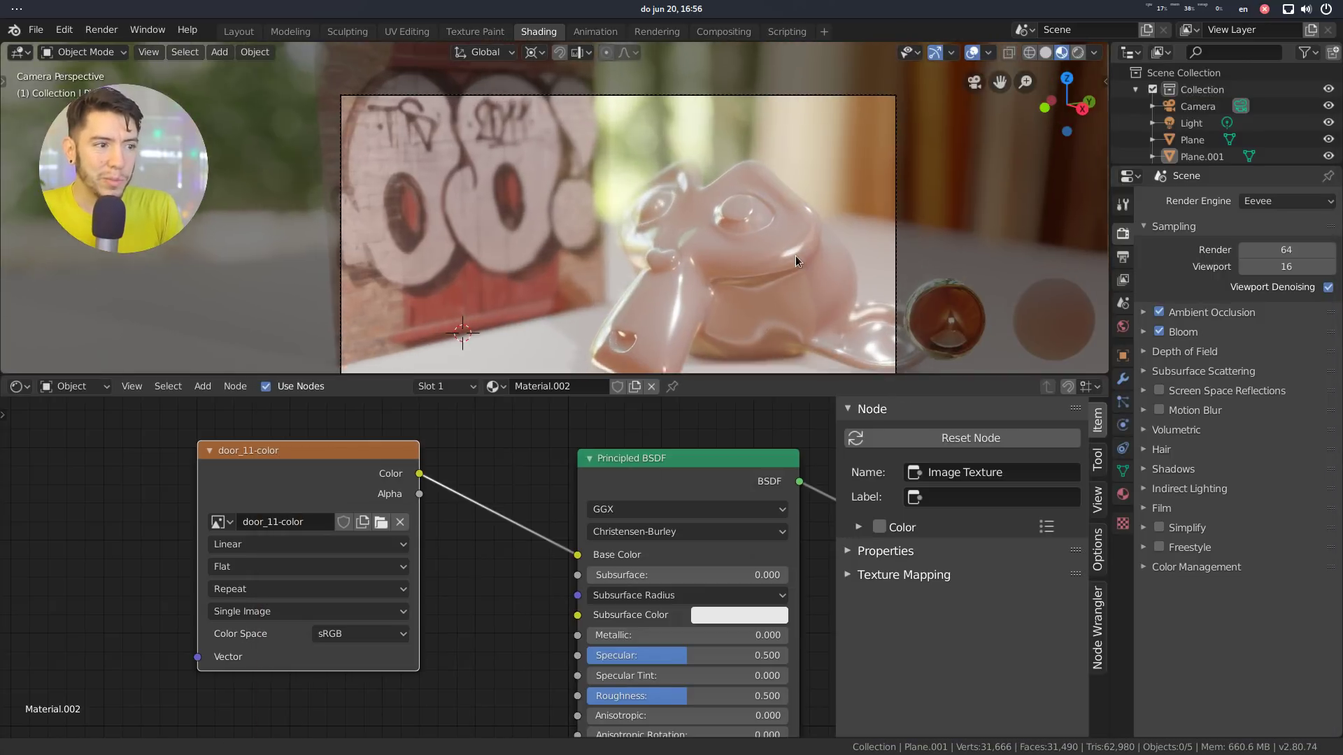
pyautogui.keyDown('shift'); pyautogui.moveTo(795, 256); pyautogui.dragTo(785, 243, button='middle'); pyautogui.keyUp('shift')
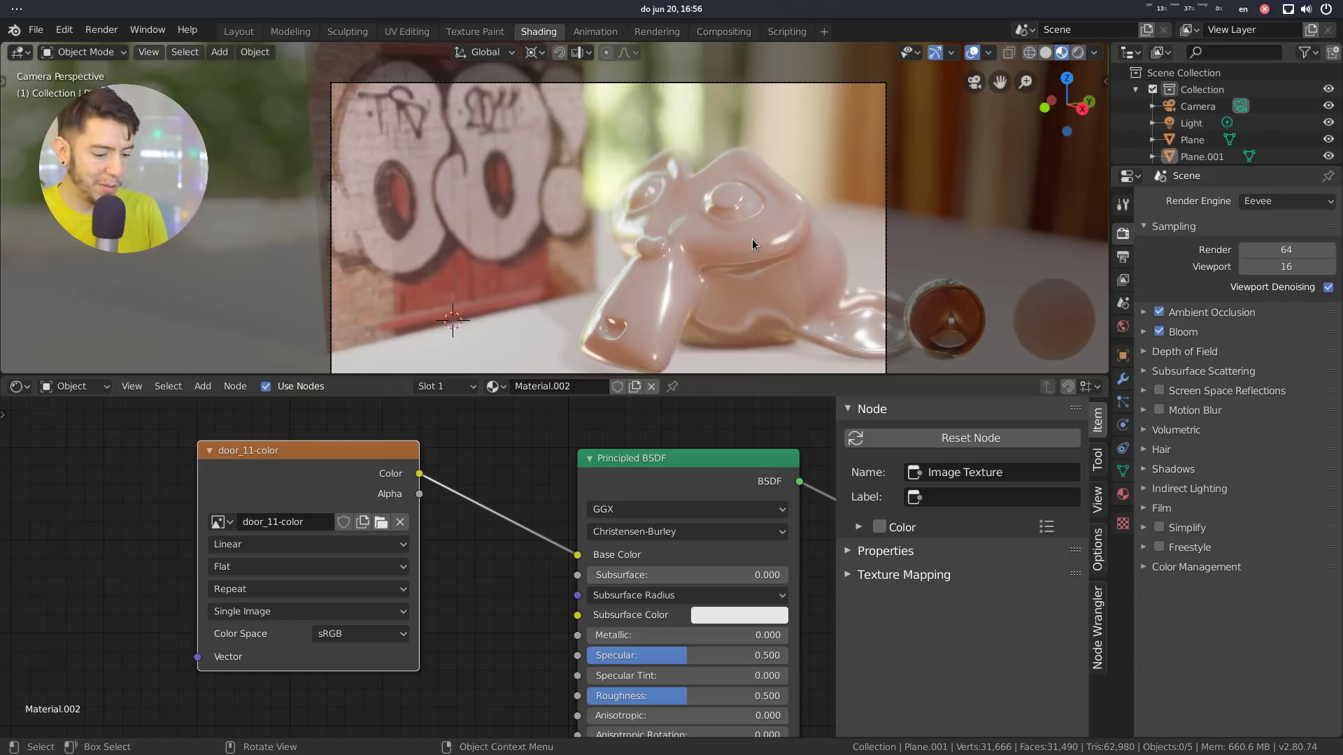
pyautogui.hotkey('ctrl', 'alt', 'shift', 'a')
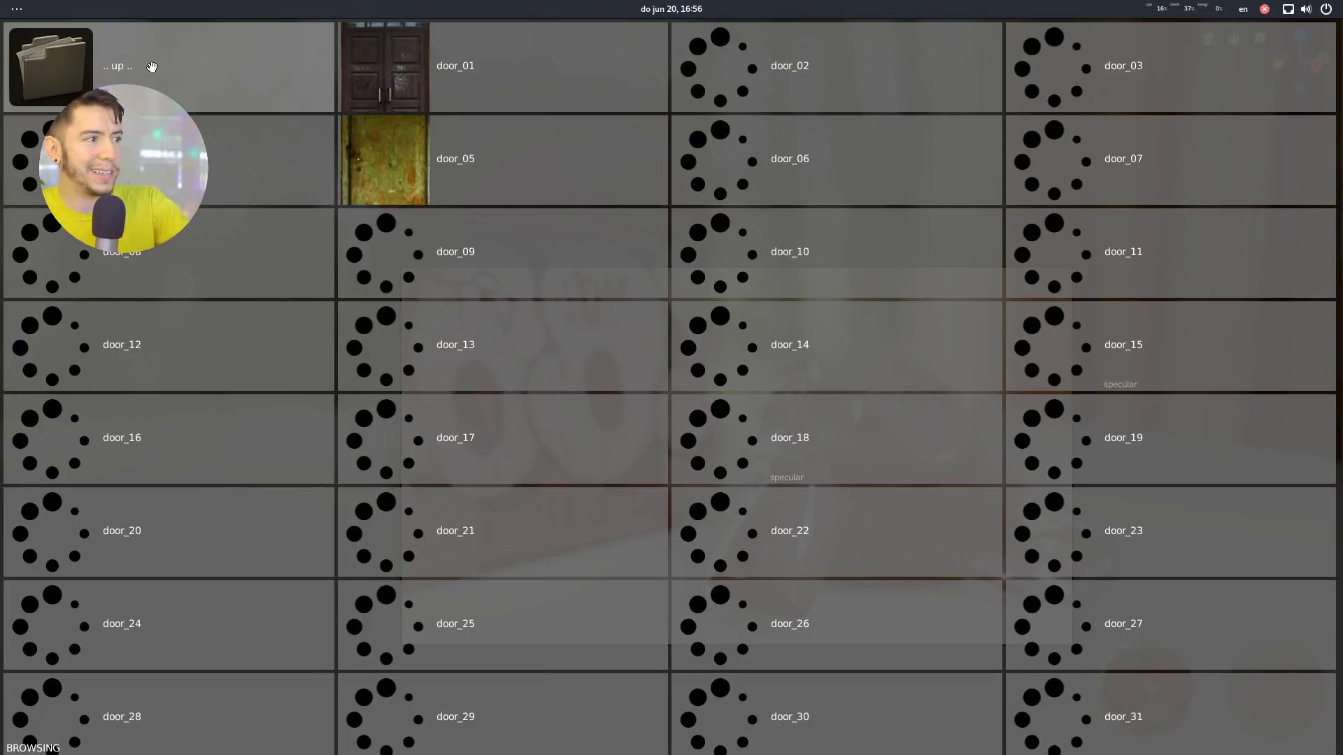
pyautogui.click(140, 65)
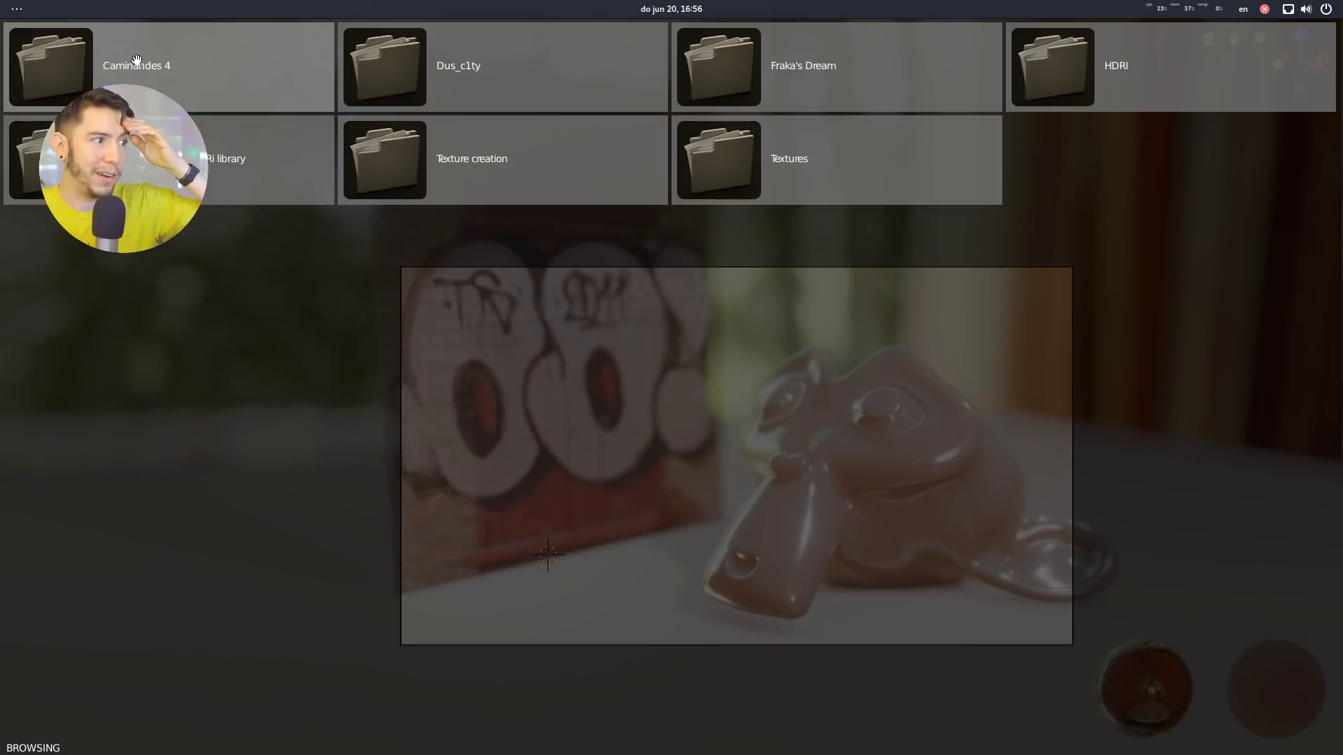
pyautogui.press('Escape')
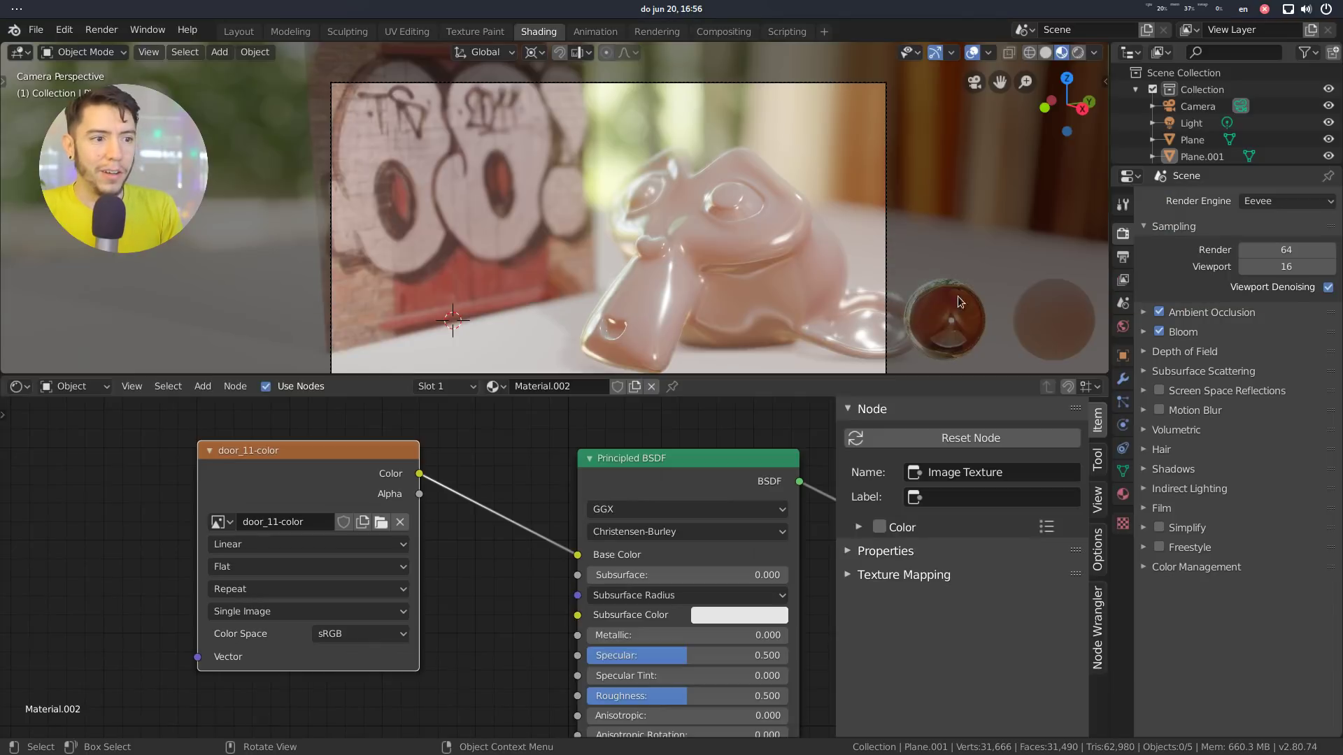
# Step: Switch to the web browser, open the Blender Cloud home page and return to Blender
pyautogui.press('super')
pyautogui.click(923, 369)
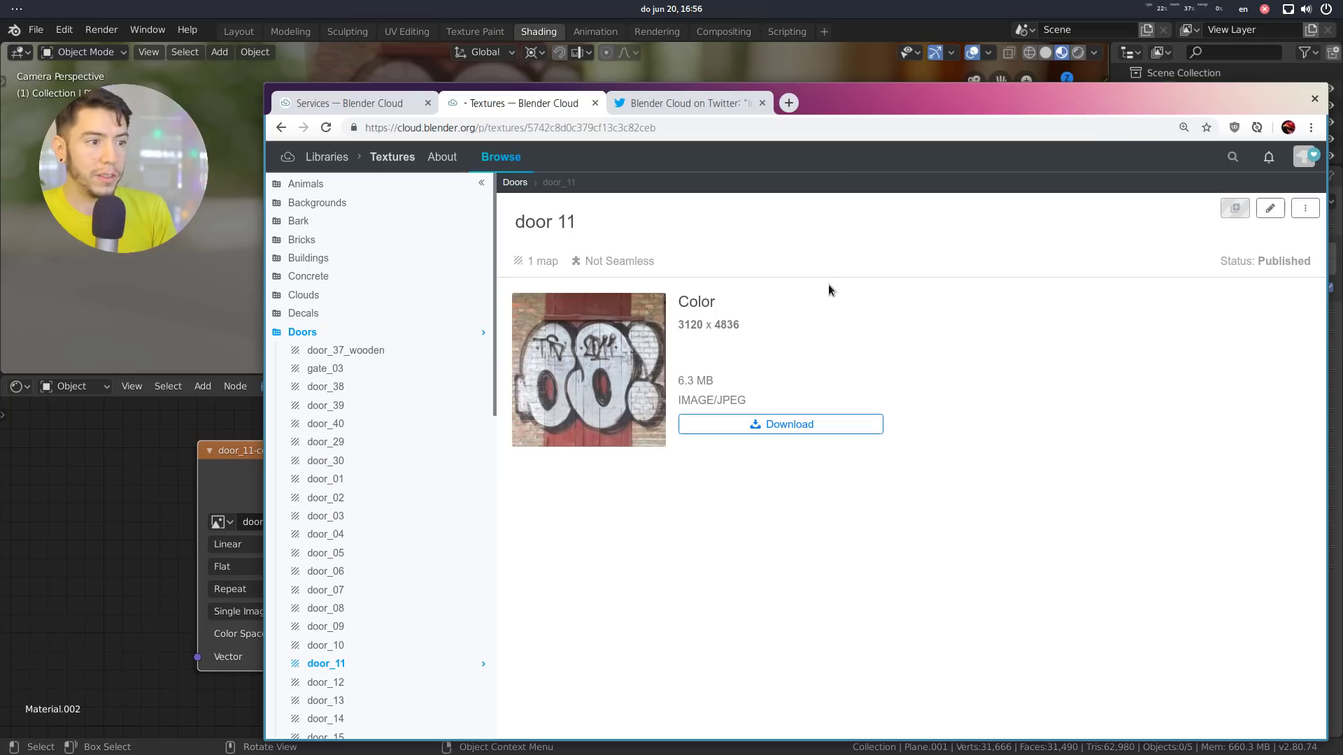
pyautogui.click(294, 162)
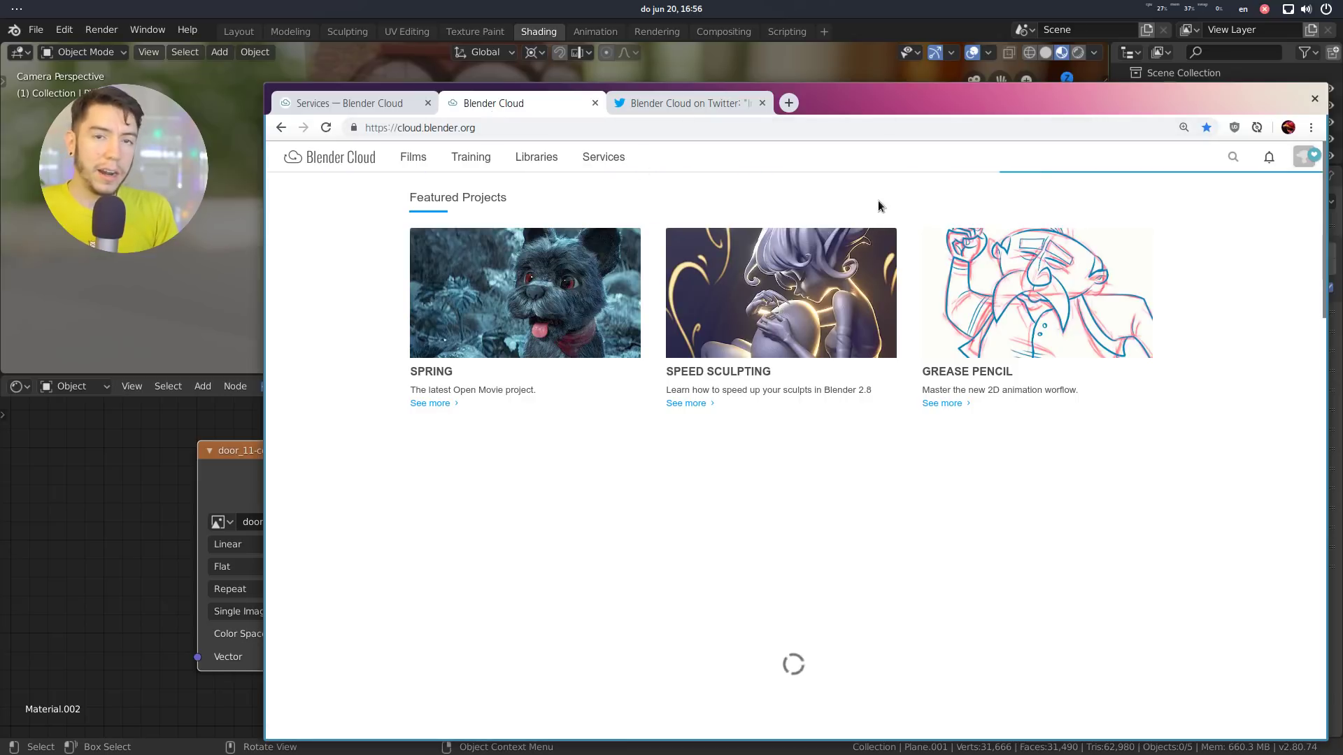
pyautogui.click(930, 28)
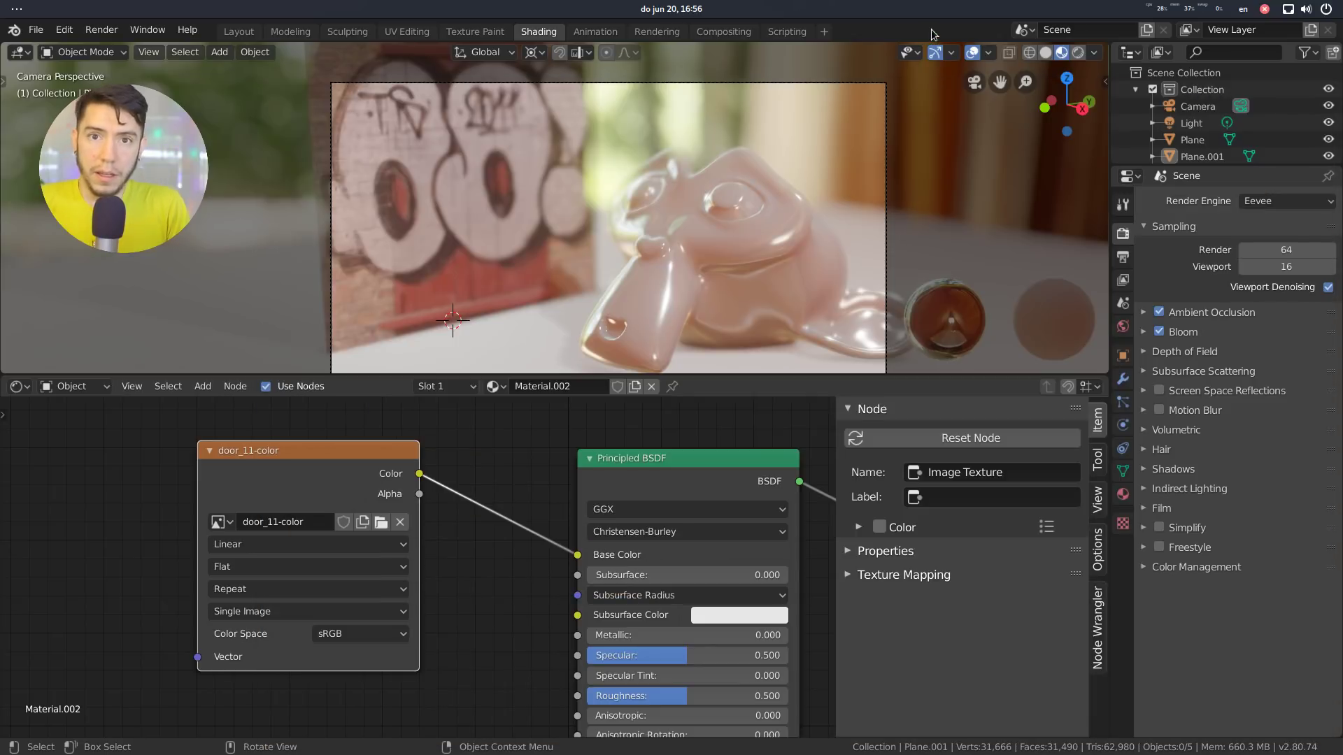